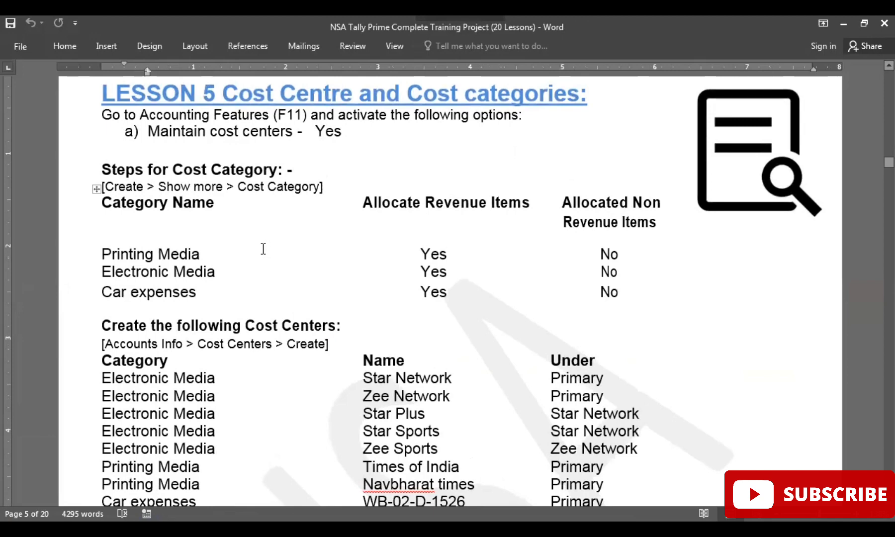
Step: Switch to Busy and open the Accounts section of the Features / Options configuration
scroll(264, 248, down, 2)
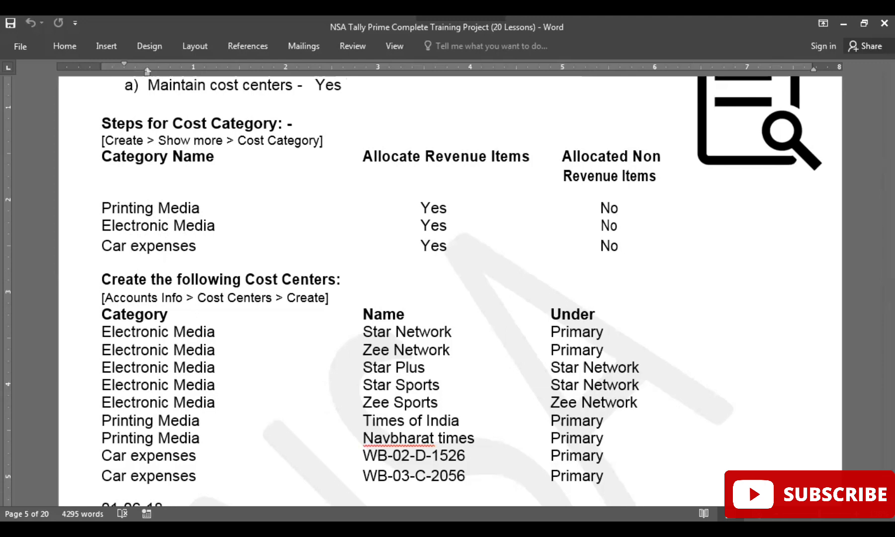
key(alt+Tab)
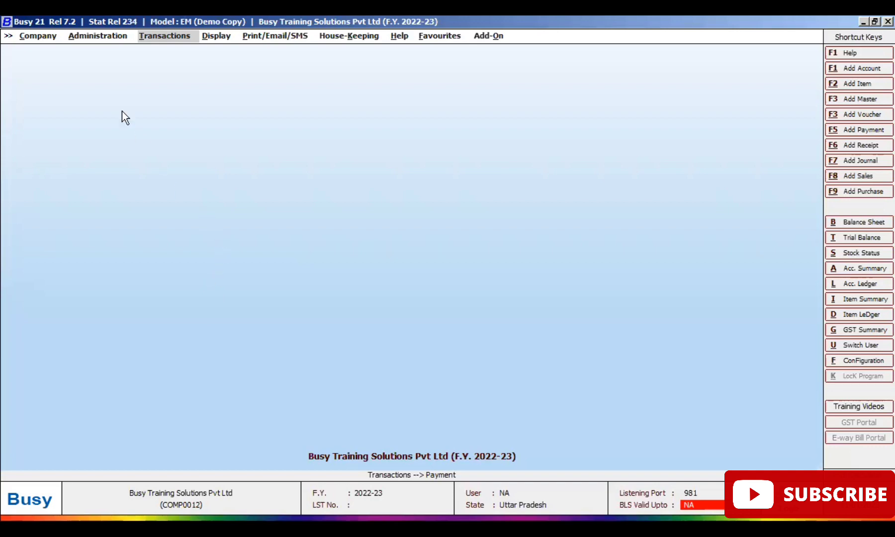
click(90, 39)
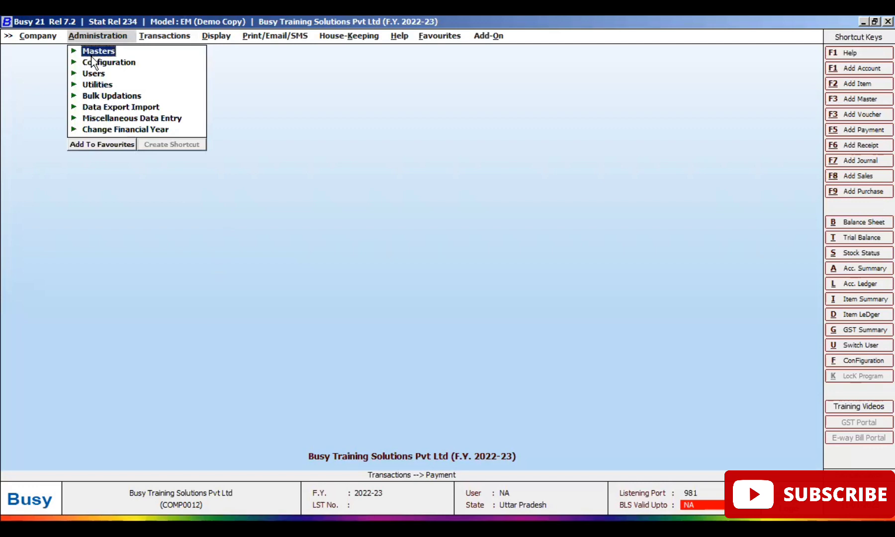
click(95, 62)
click(111, 62)
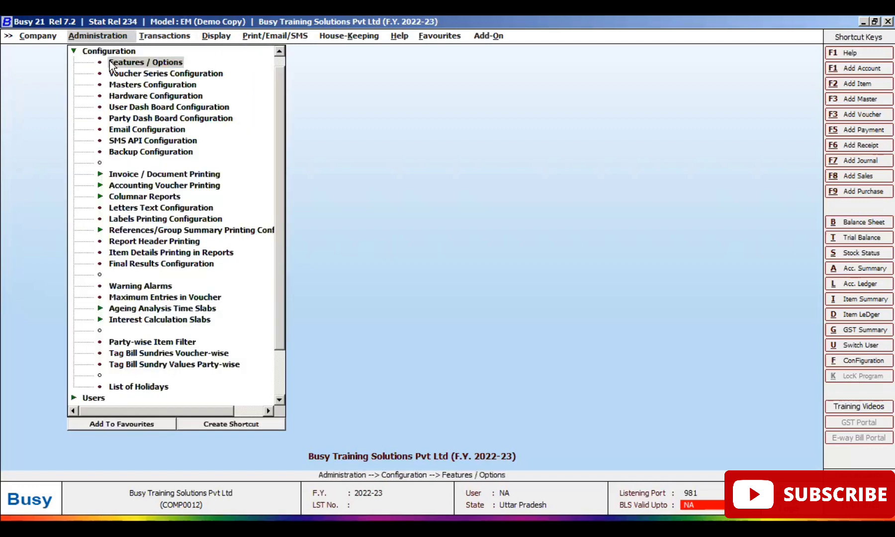
double_click(111, 63)
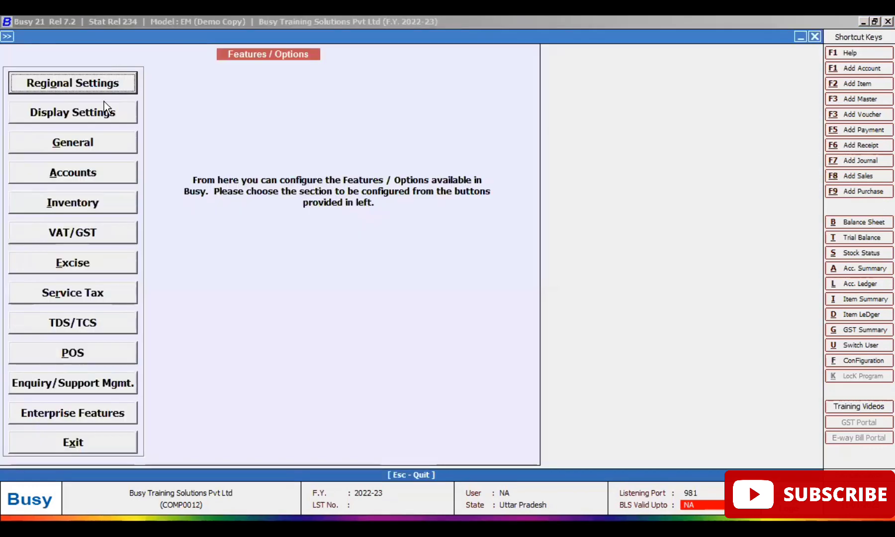
click(100, 179)
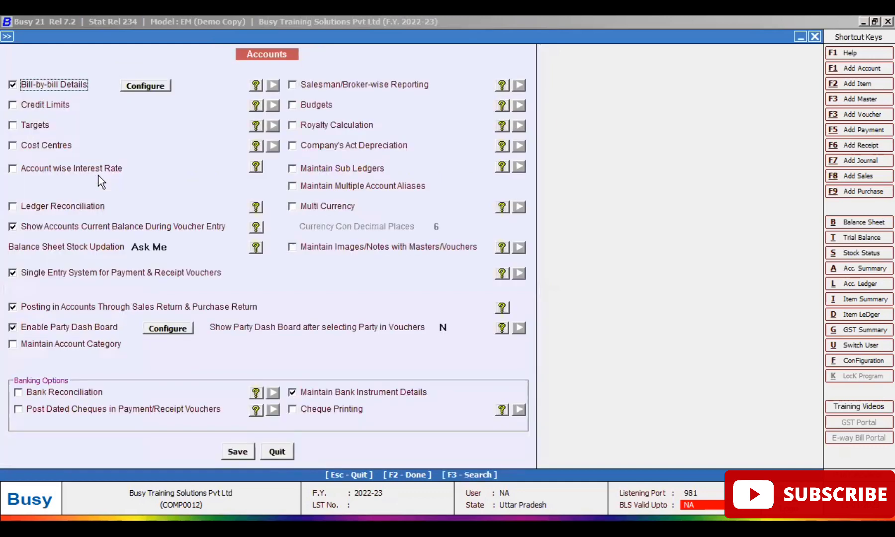
Step: Enable Cost Centres with all its additional options left unchecked, save the Accounts settings and close the configuration
click(51, 147)
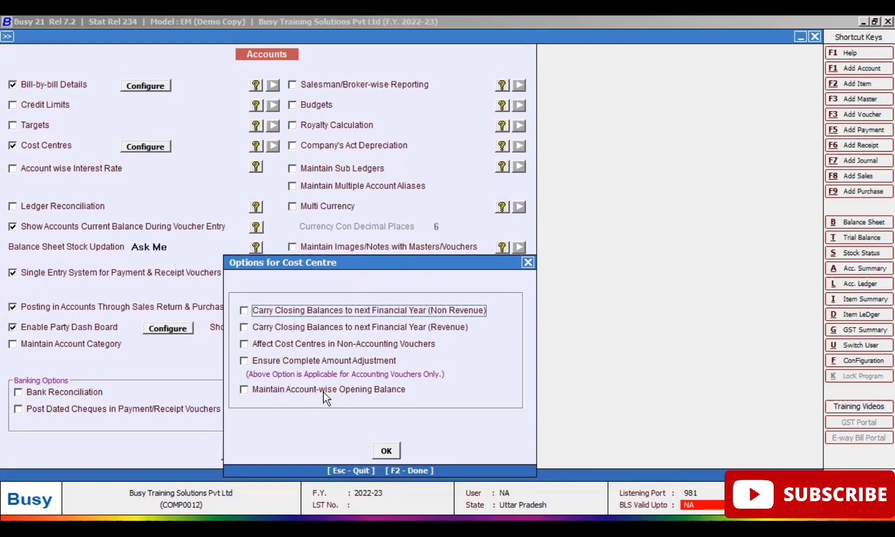
click(386, 450)
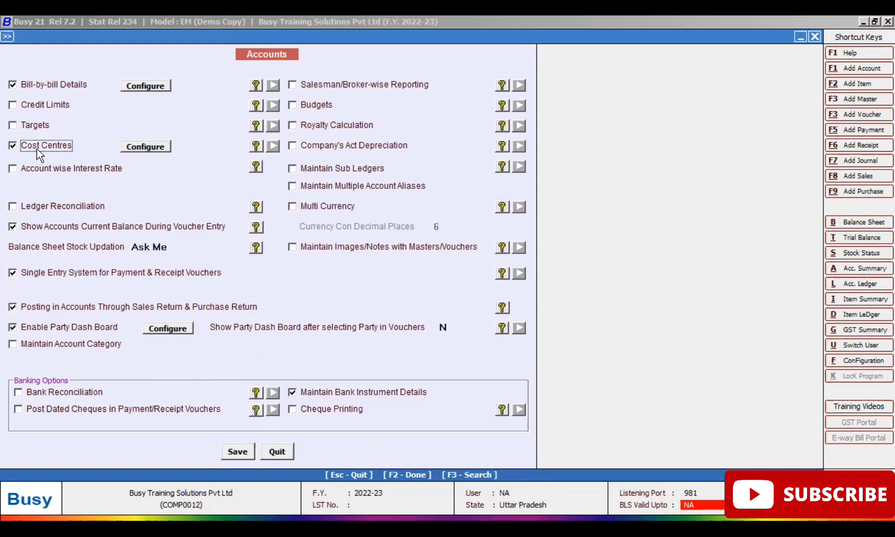
click(238, 452)
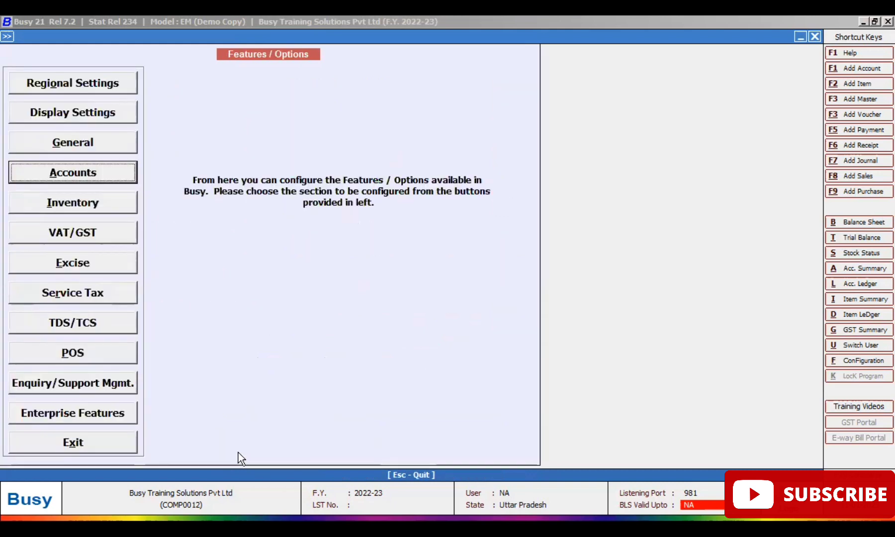
key(Escape)
key(Escape)
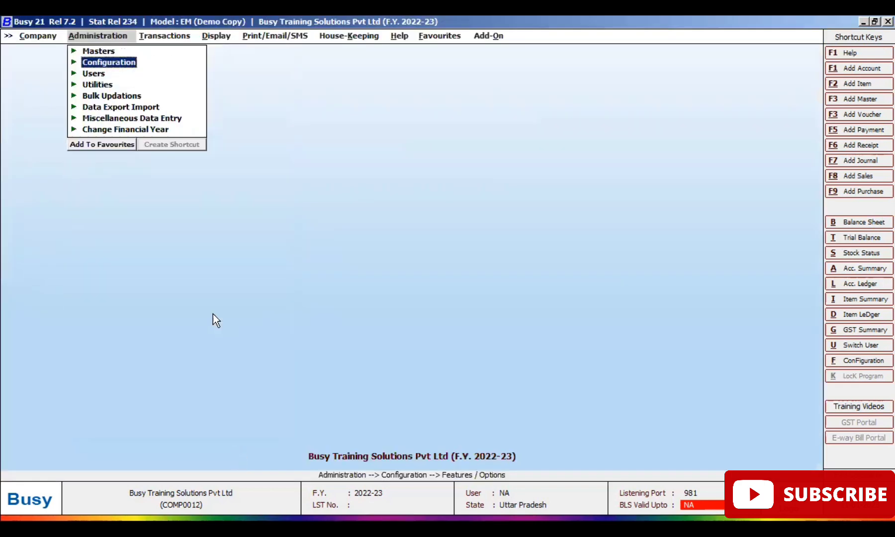
Step: Expand the Administration masters and locate the Cost Centre and Cost Centre Group entries
click(100, 52)
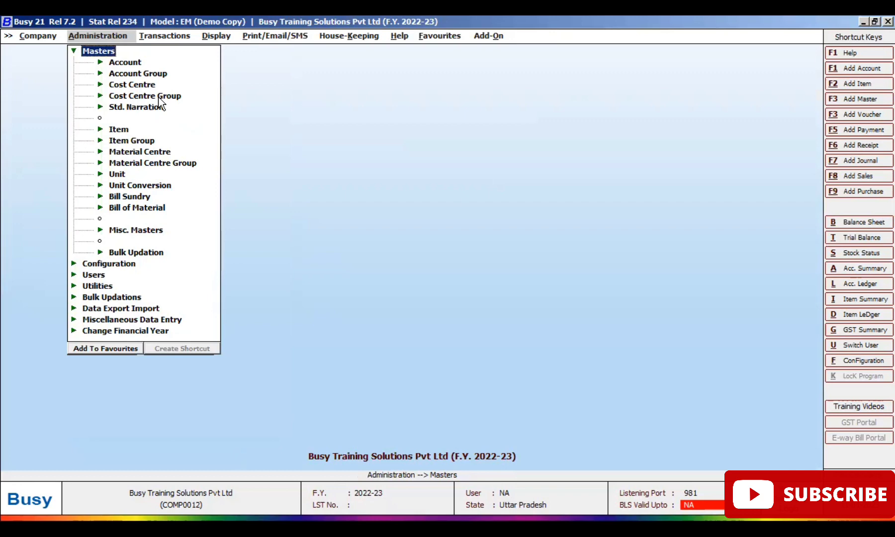
key(Down)
key(Down)
key(Down)
key(Down)
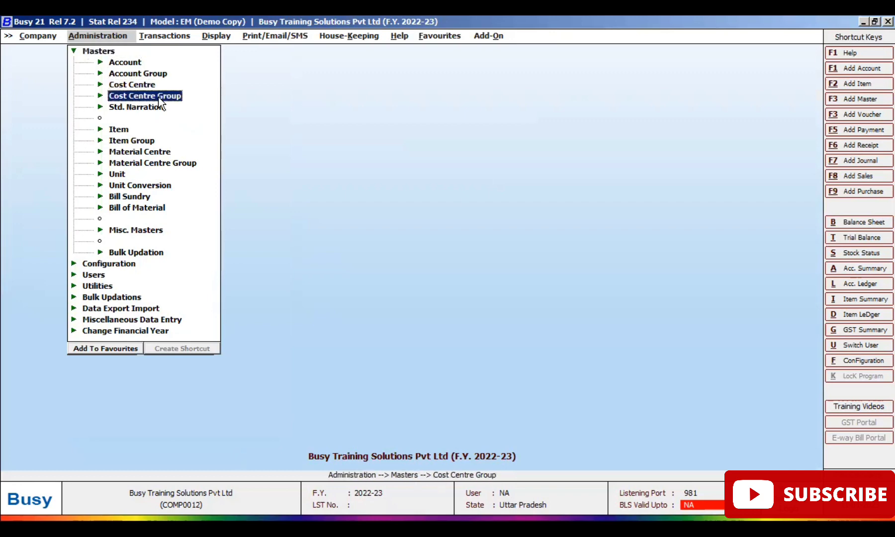
key(Up)
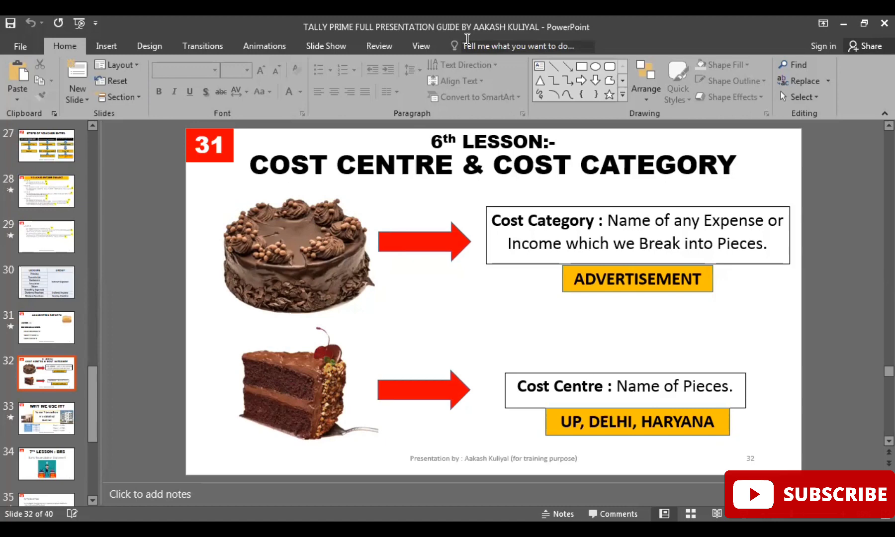
Step: Switch to the Word training project and check the category names listed under Steps for Cost Category
key(alt+Tab)
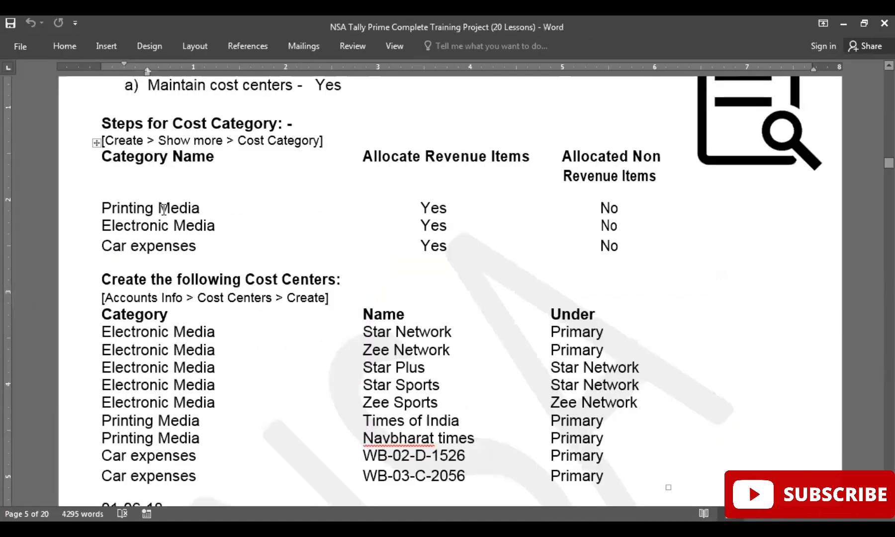
click(163, 209)
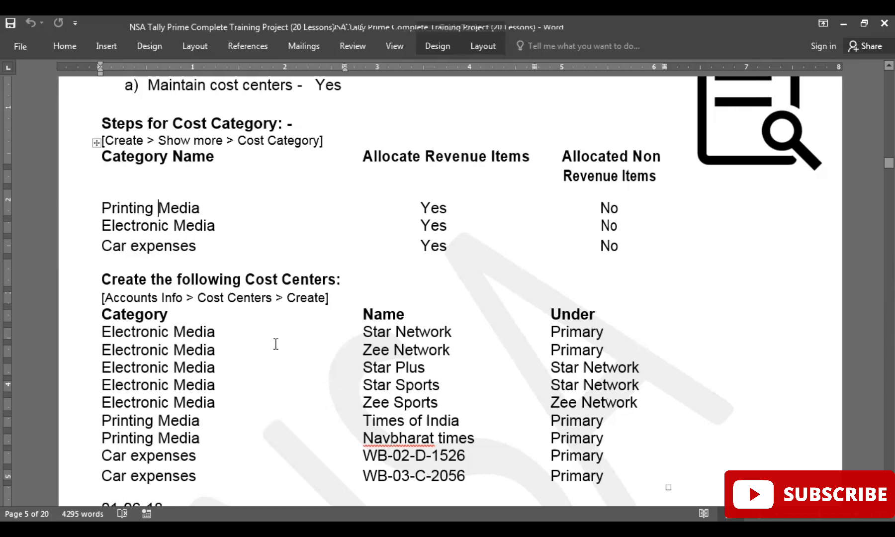
click(209, 212)
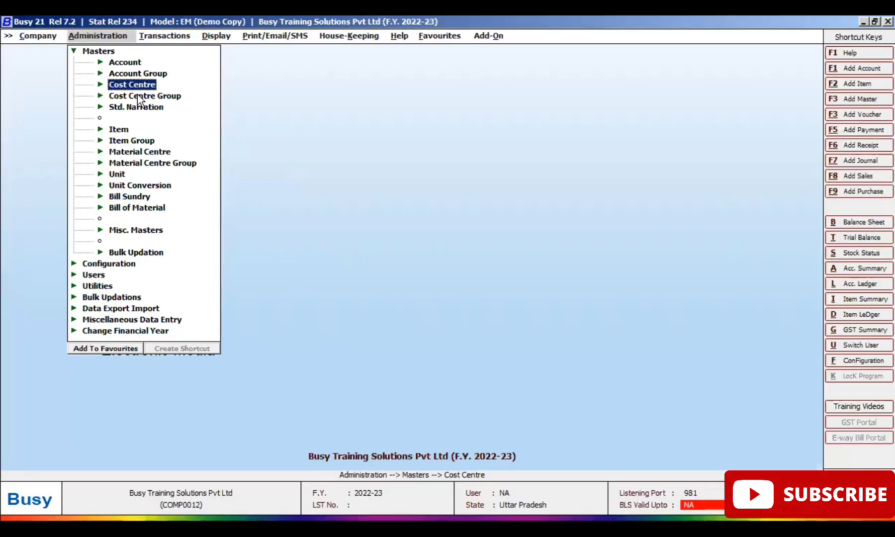
Step: In Busy, add a cost centre group named PRINTING MEDIA, set Primary Group to Y, and save it
click(138, 97)
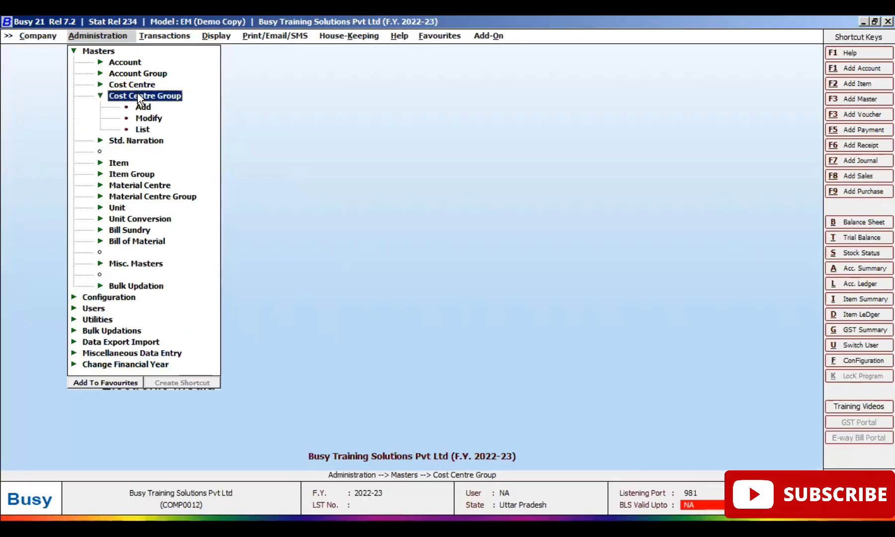
click(142, 107)
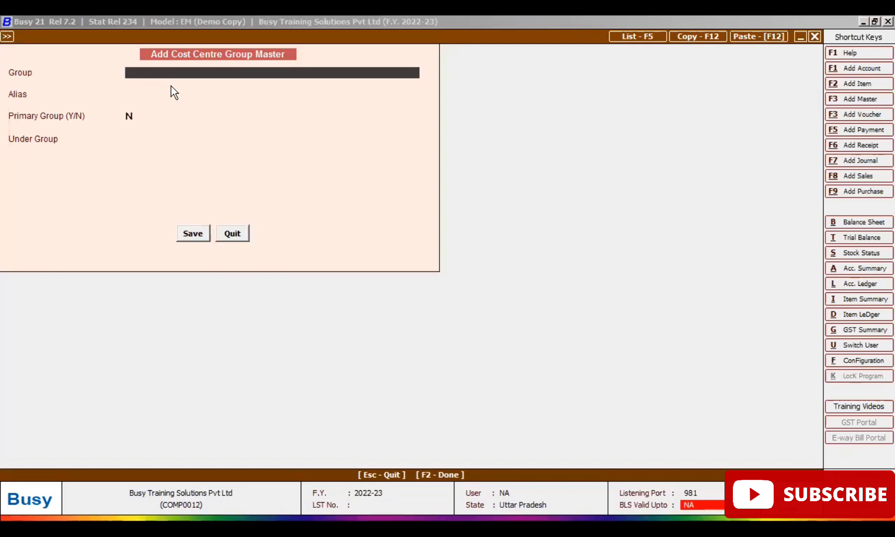
text(PRINTING MEDIA)
key(Return)
key(Return)
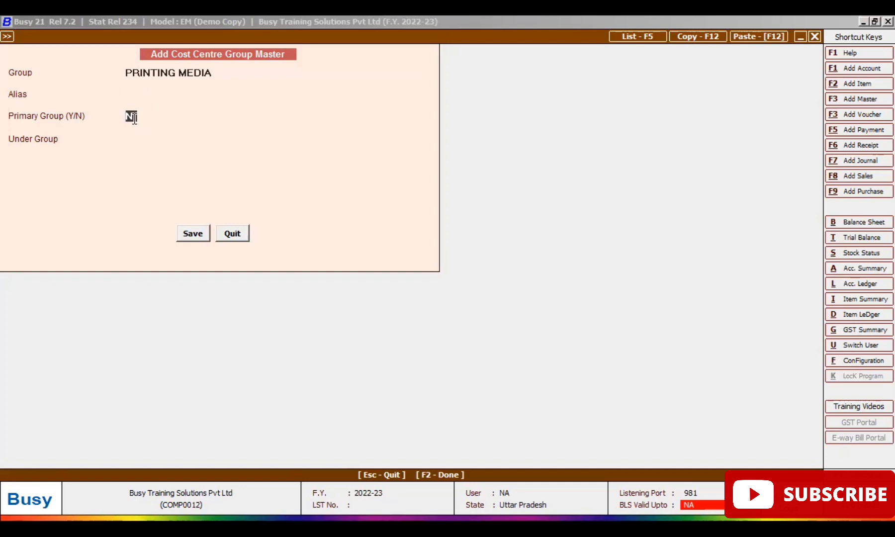
text(Y)
key(Return)
key(Return)
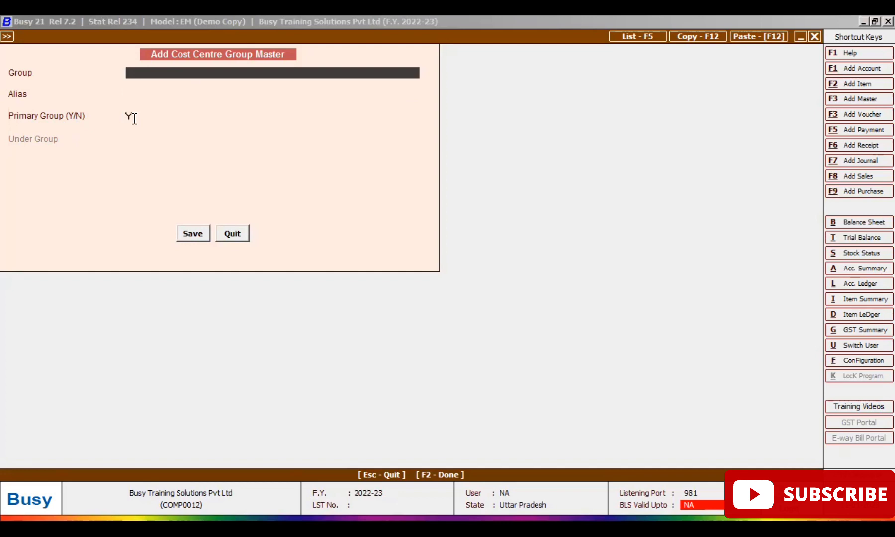
Step: Add a second primary cost centre group named ELECTRONIC MEDIA and save it
text(ELECTRONIC MEDIA)
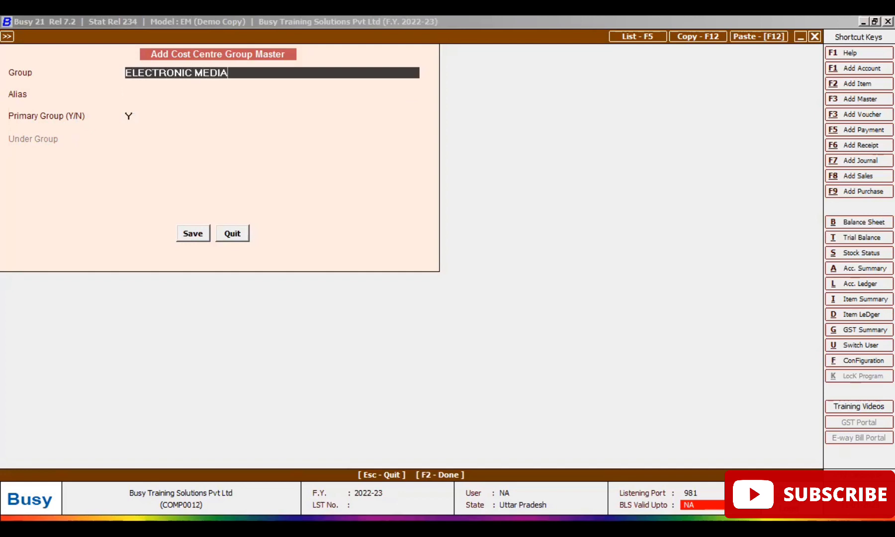
key(Return)
key(Return)
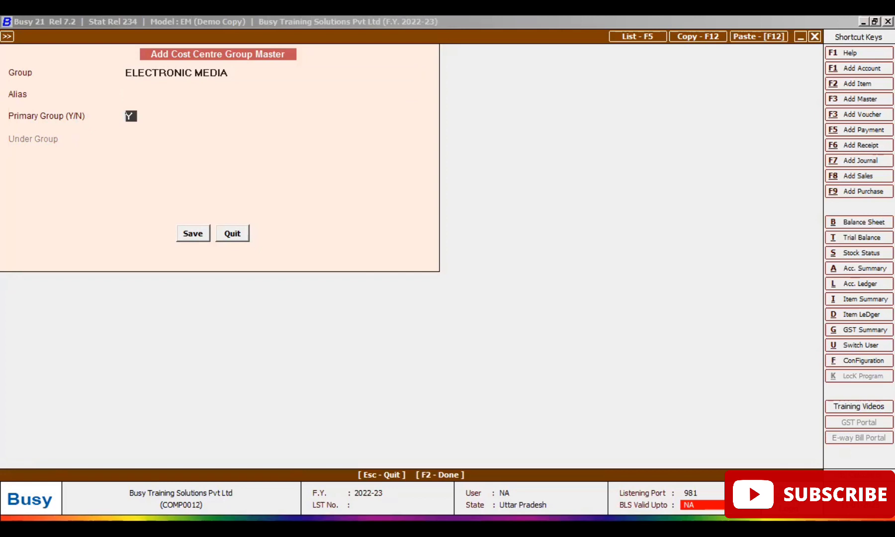
key(Return)
click(194, 233)
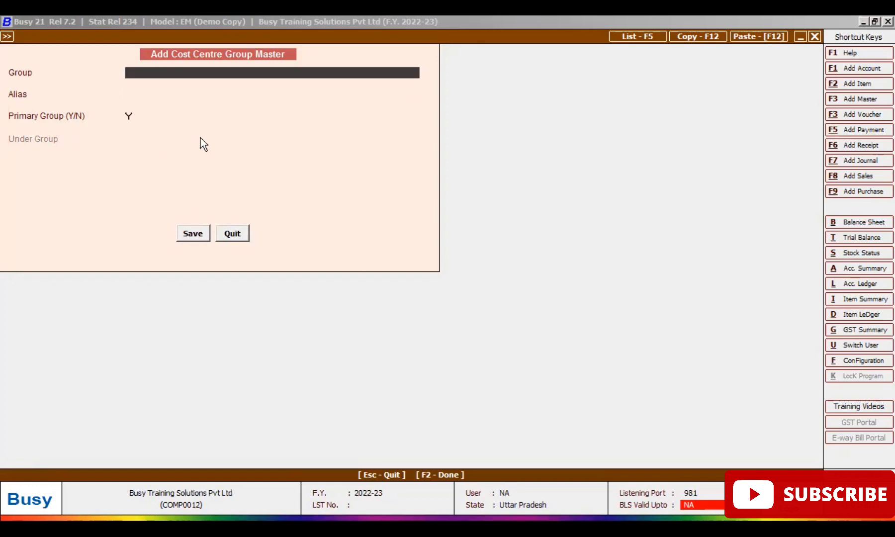
Step: Add a third primary cost centre group named CAR MEDIA, save it, and close the group entry form
text(CAR MEDIA)
key(Return)
key(Return)
key(Return)
key(Return)
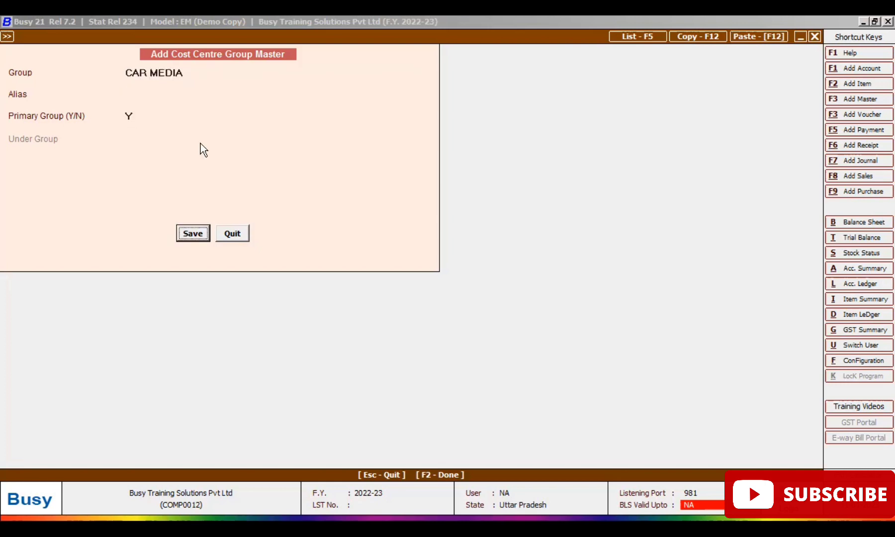
click(194, 235)
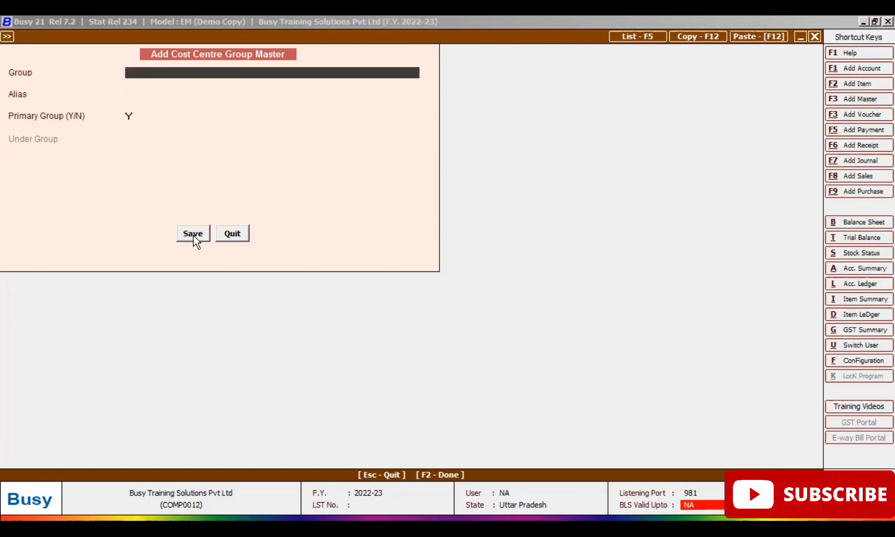
key(Escape)
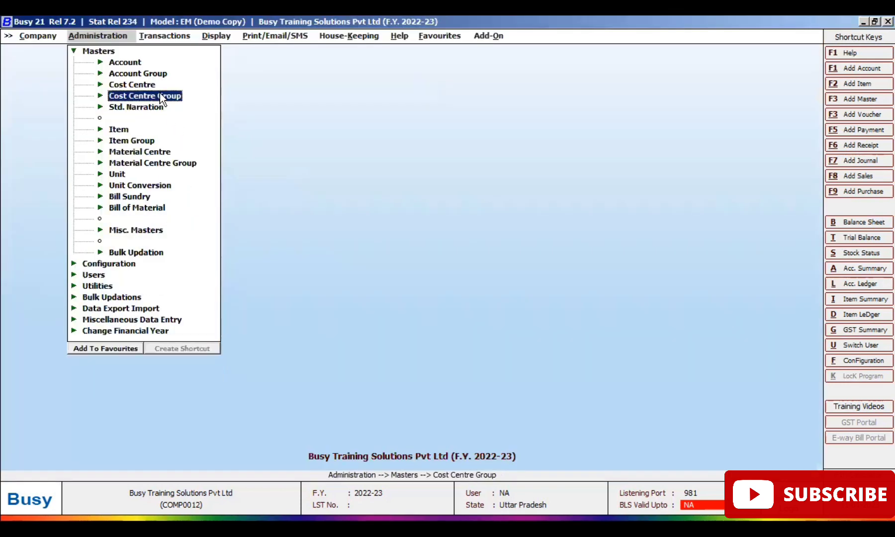
Step: Switch to the Word training project and examine the cost centre names with their categories and parent entries
key(alt+Tab)
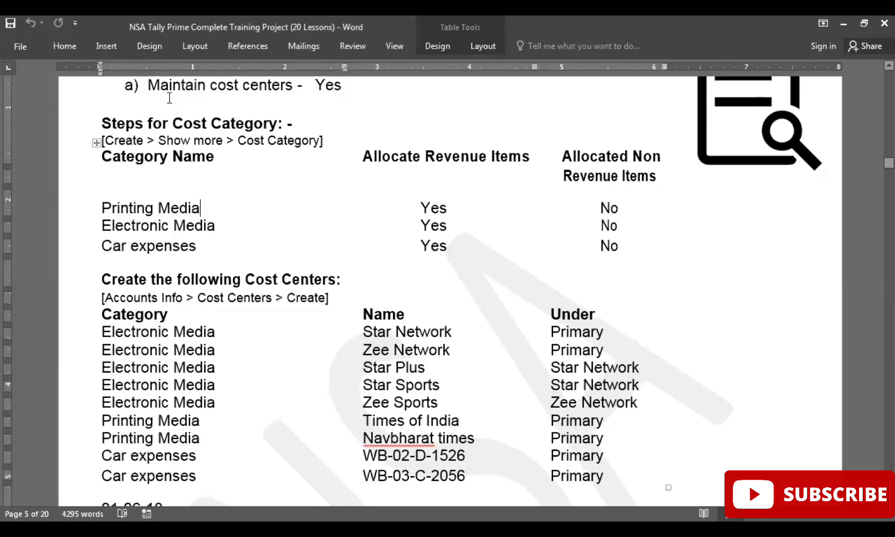
scroll(201, 332, down, 1)
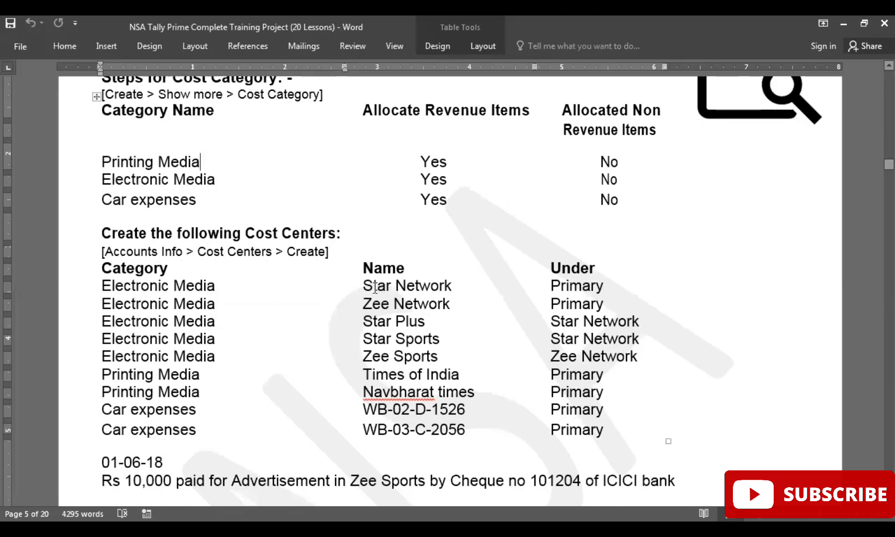
drag(362, 285, 451, 286)
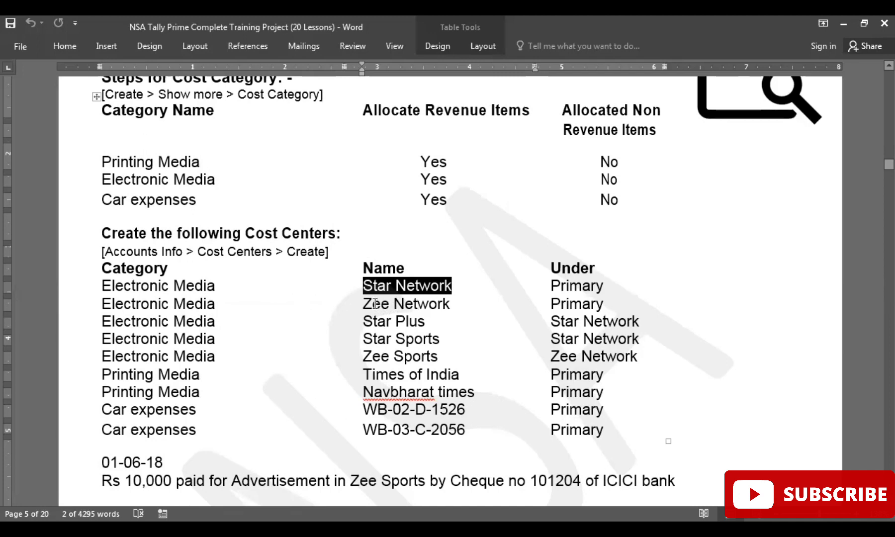
click(368, 287)
drag(363, 287, 452, 287)
drag(363, 304, 449, 304)
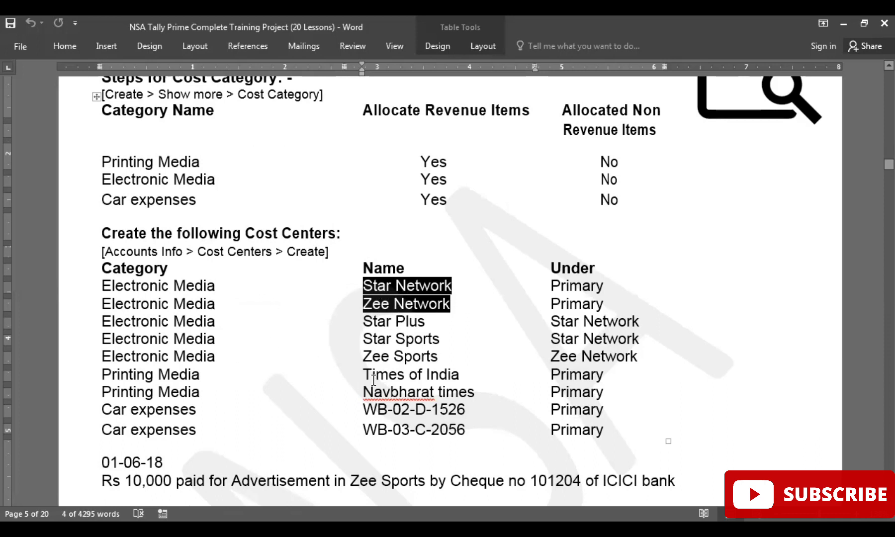
drag(366, 375, 458, 374)
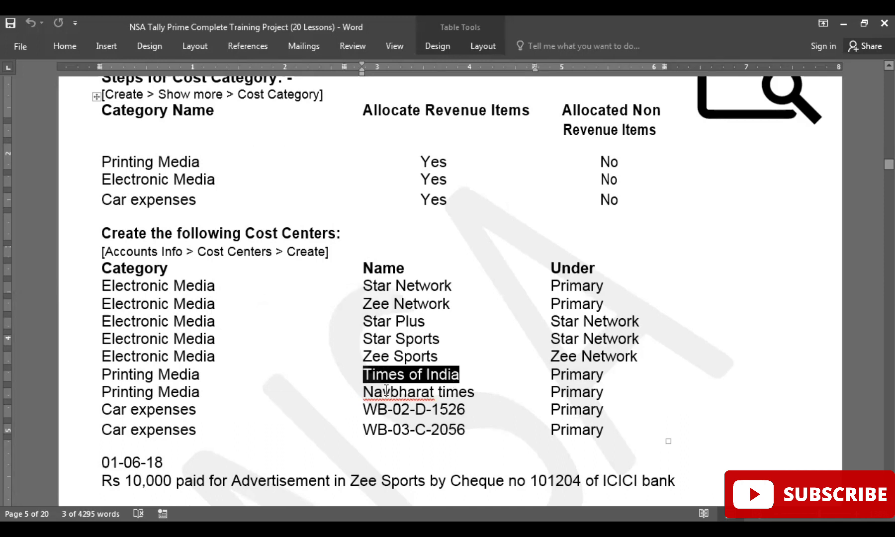
drag(399, 391, 473, 393)
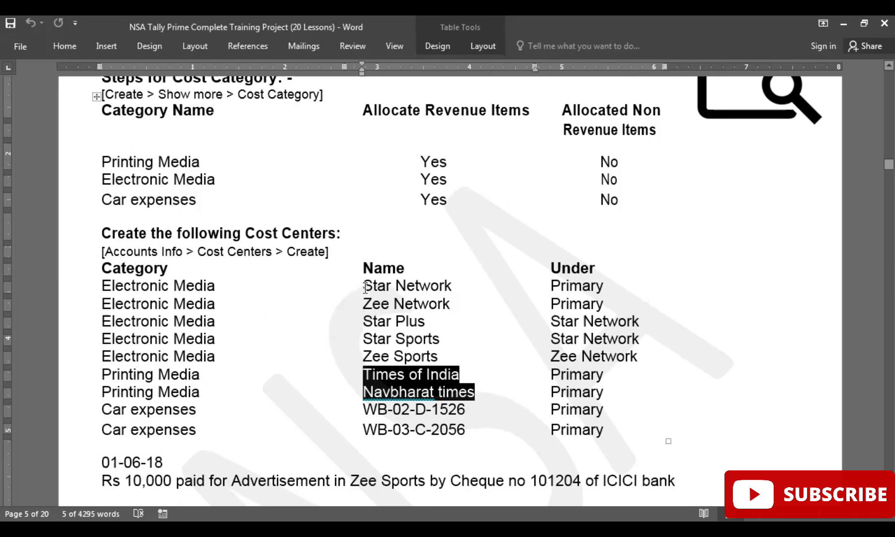
drag(363, 286, 441, 289)
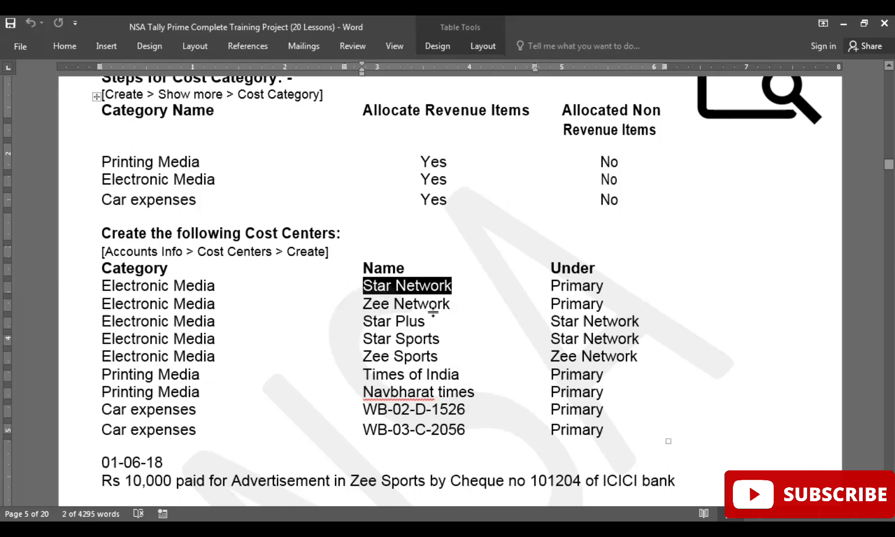
drag(425, 320, 363, 320)
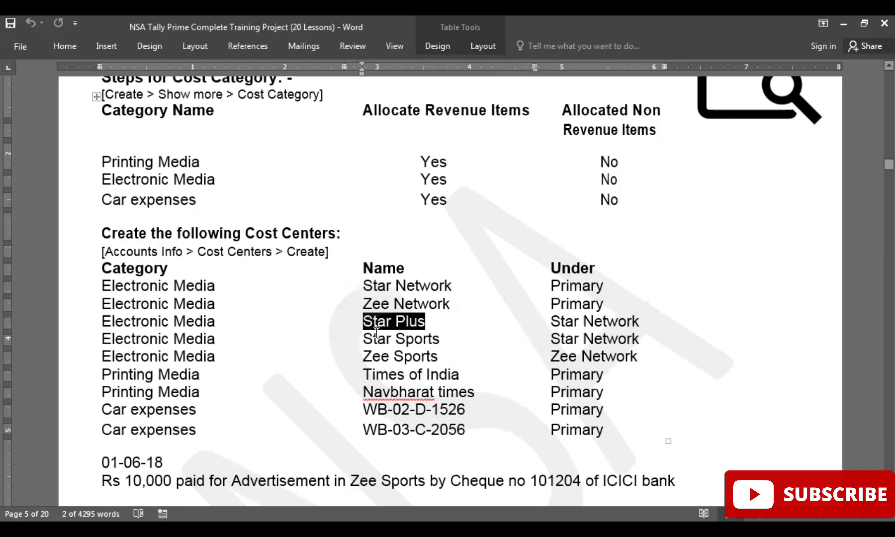
drag(363, 322, 415, 325)
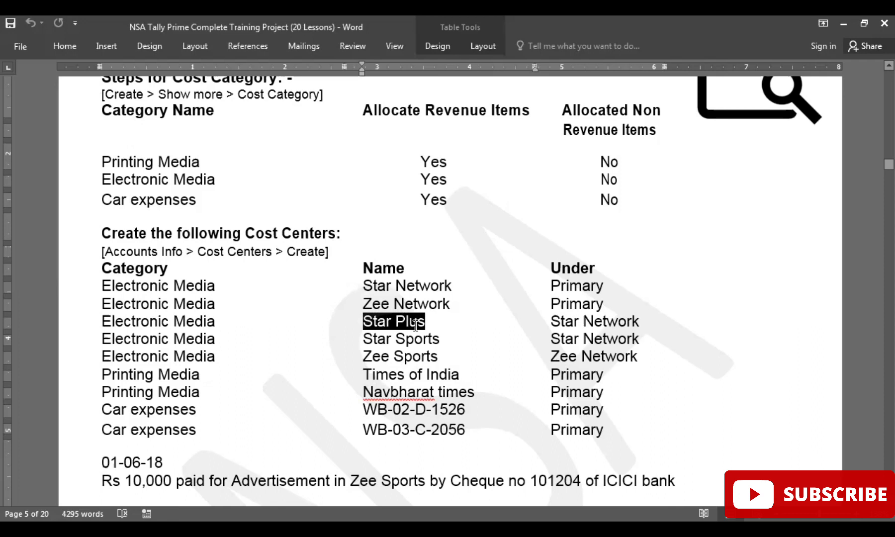
Step: Examine the Star Plus row's category and parent entry, and compare it with the Star Network cost centre
drag(547, 325, 615, 331)
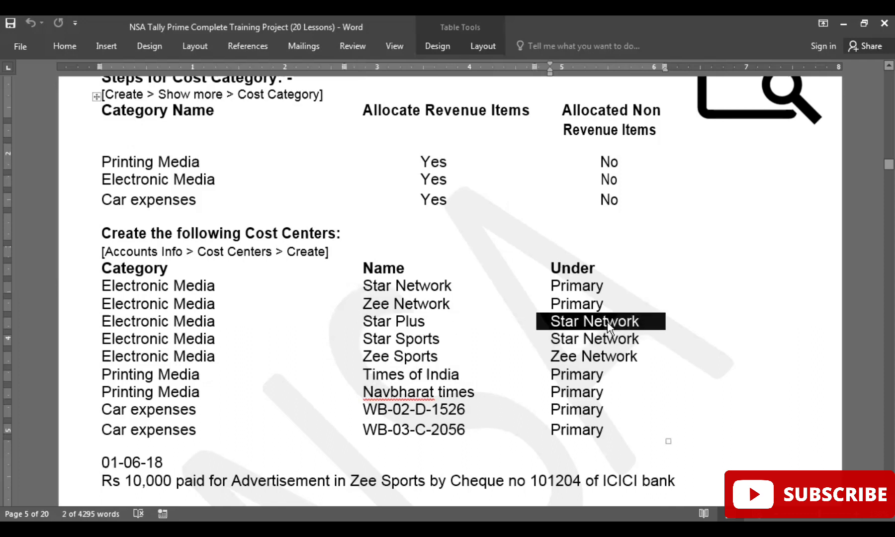
drag(217, 321, 145, 326)
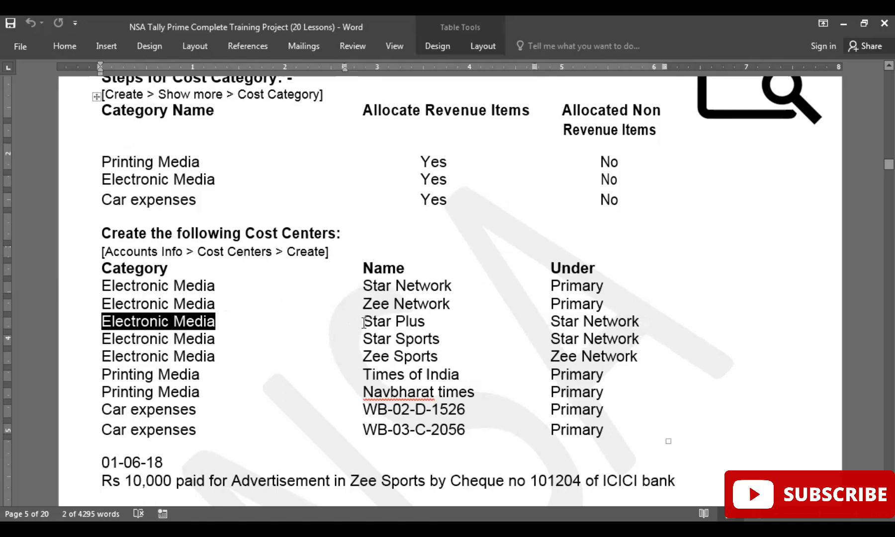
drag(363, 322, 419, 324)
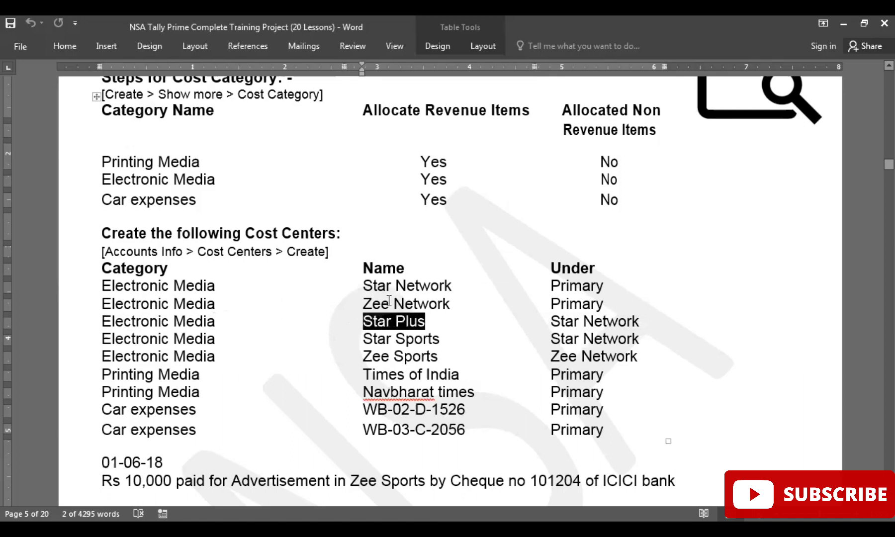
drag(389, 288, 450, 292)
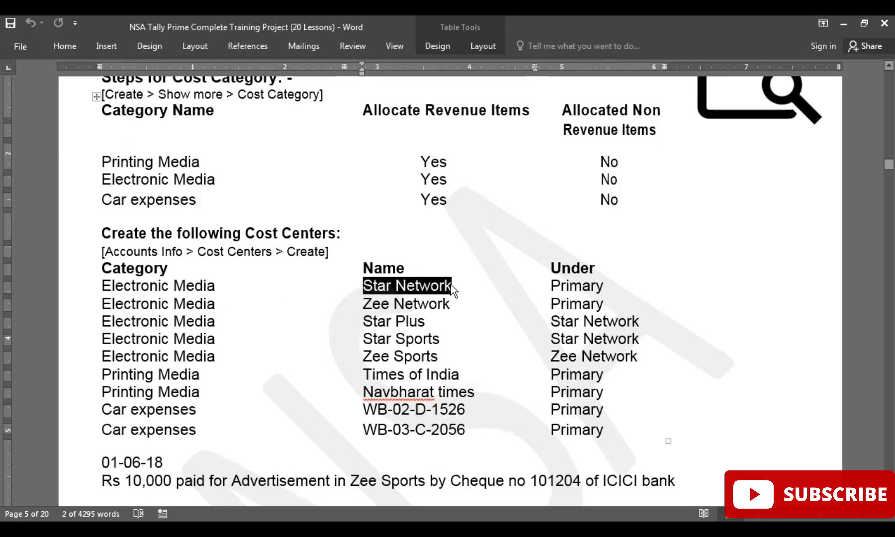
drag(426, 320, 386, 321)
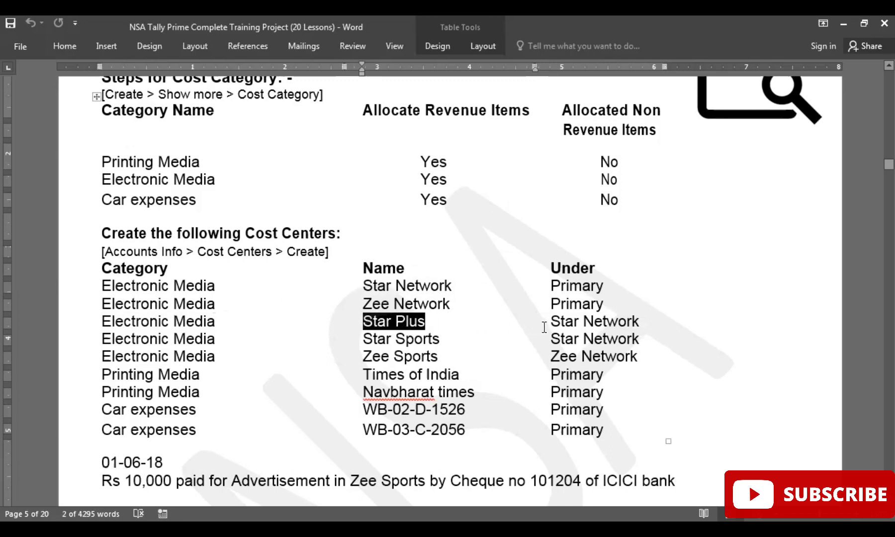
drag(546, 320, 640, 321)
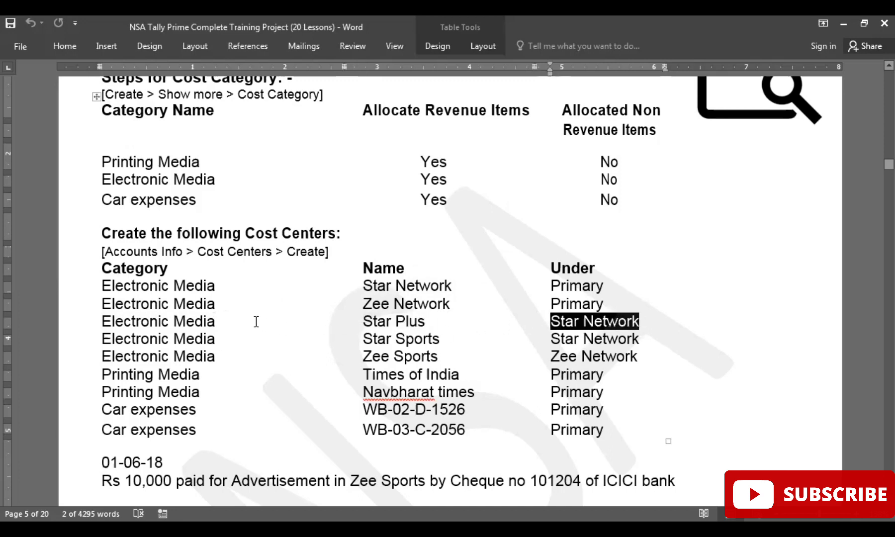
drag(224, 320, 102, 321)
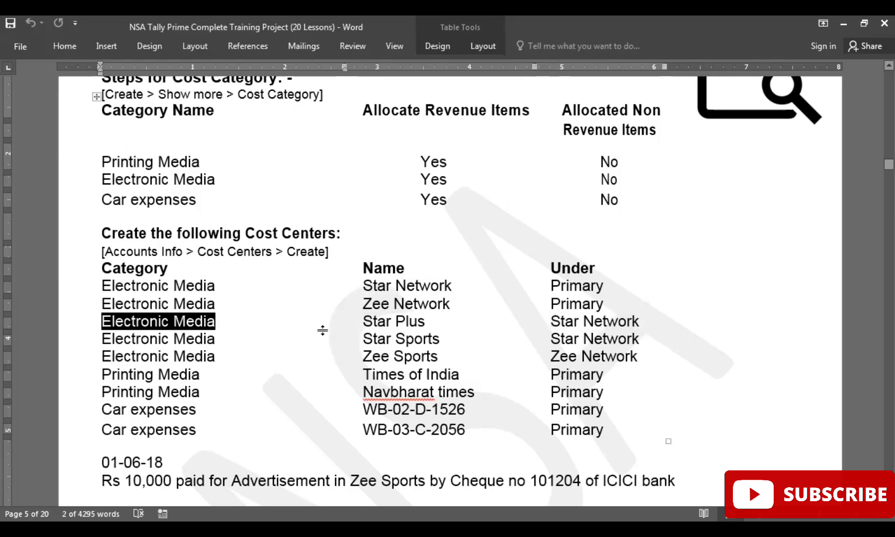
click(358, 324)
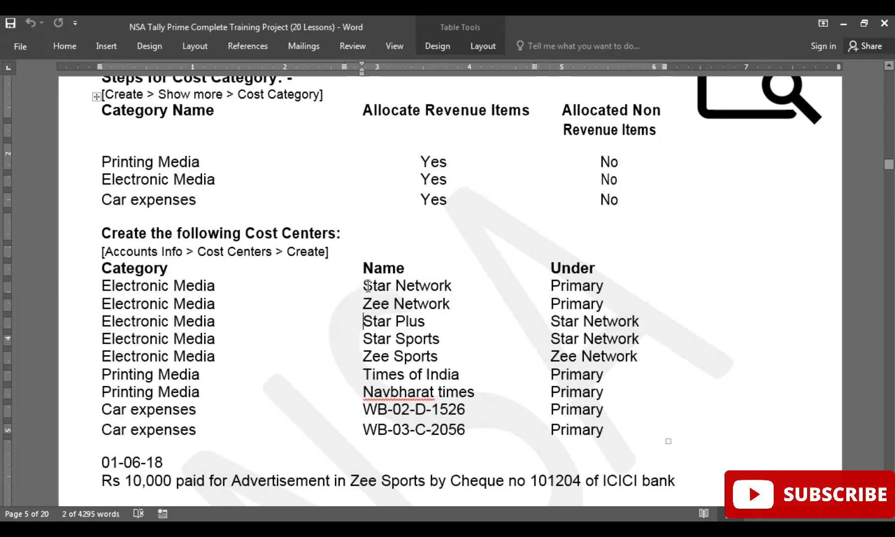
triple_click(415, 286)
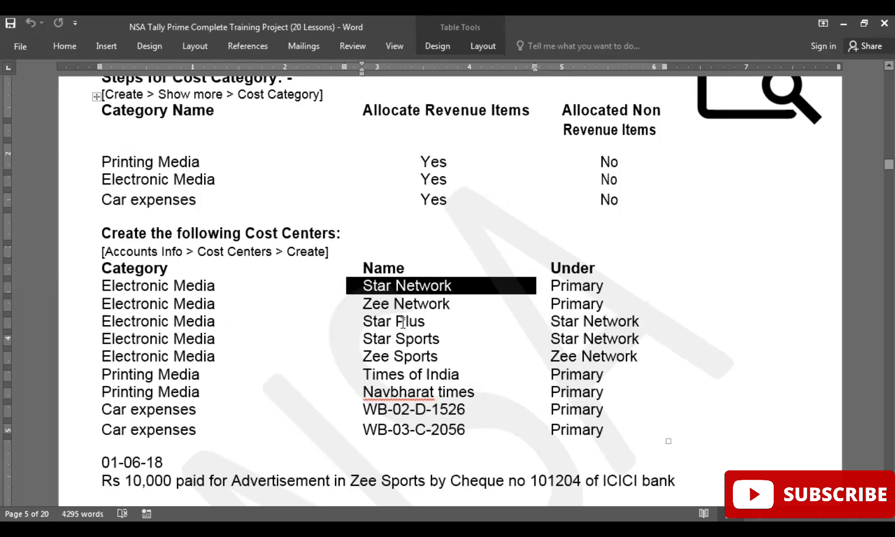
Step: Switch to Busy and start a new cost centre group named Star Network, keeping Primary Group at N
key(alt+Tab)
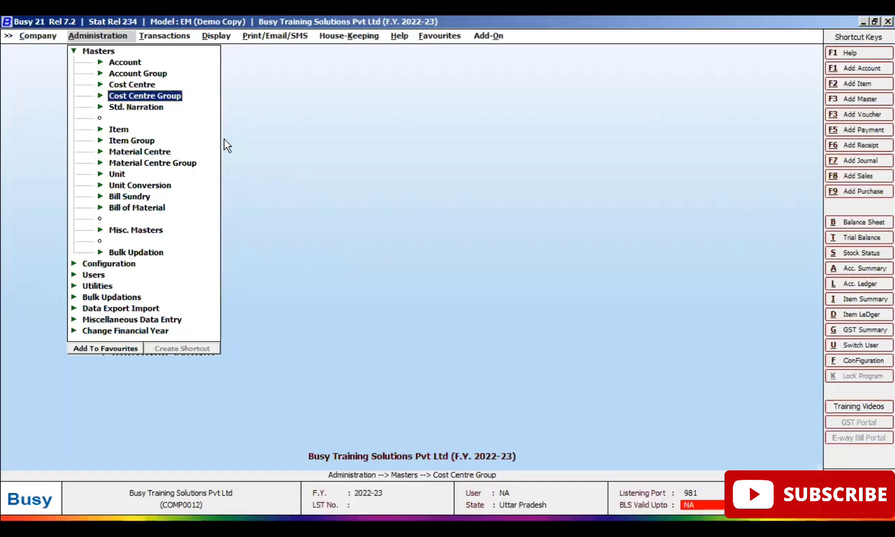
click(174, 97)
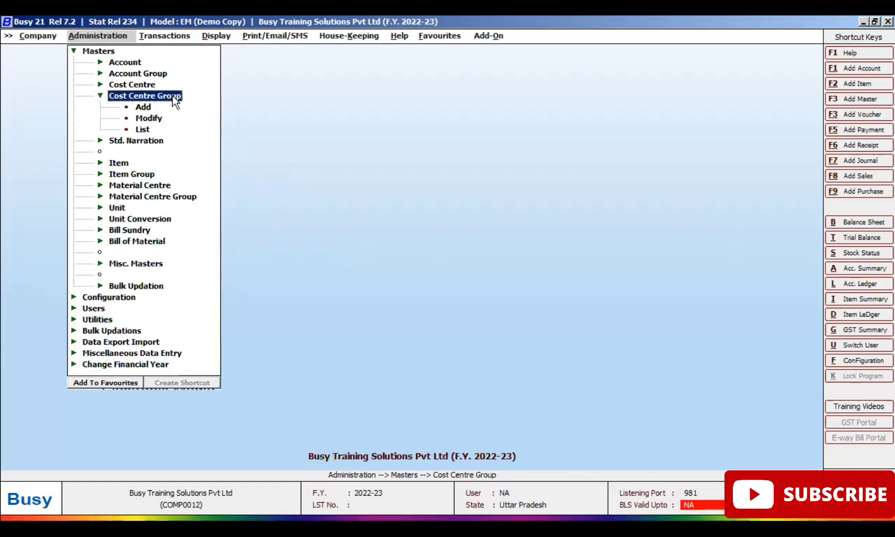
click(143, 107)
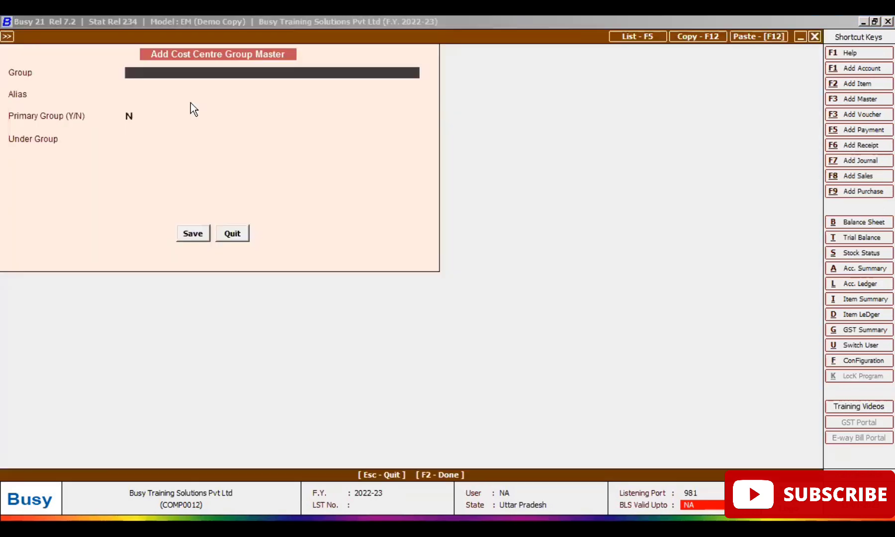
text(Star network)
key(Return)
key(Return)
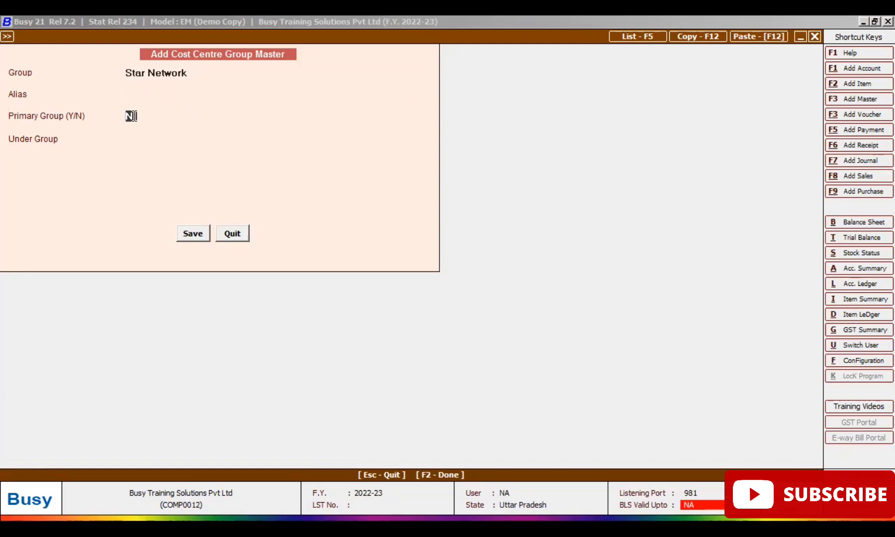
key(Return)
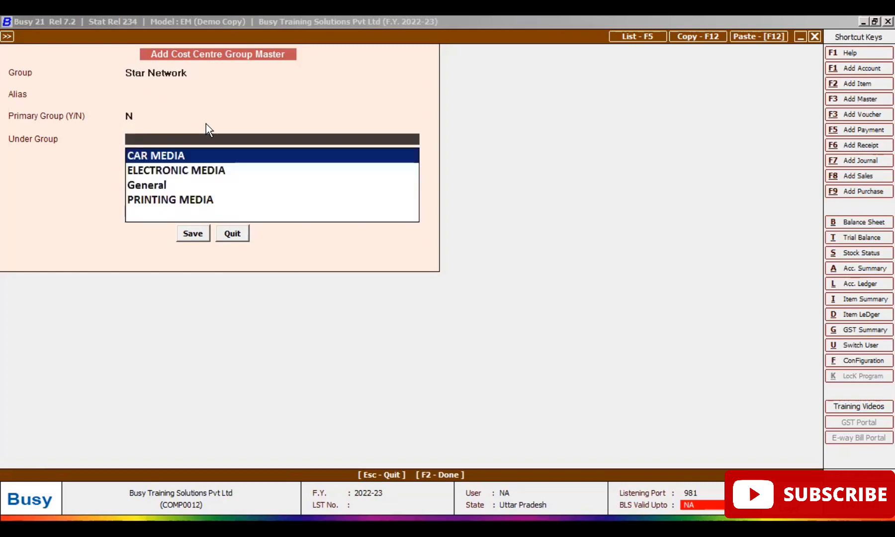
Step: Place the Star Network group under ELECTRONIC MEDIA and save it
key(Down)
key(Down)
key(Down)
key(Up)
key(Up)
key(Up)
key(Down)
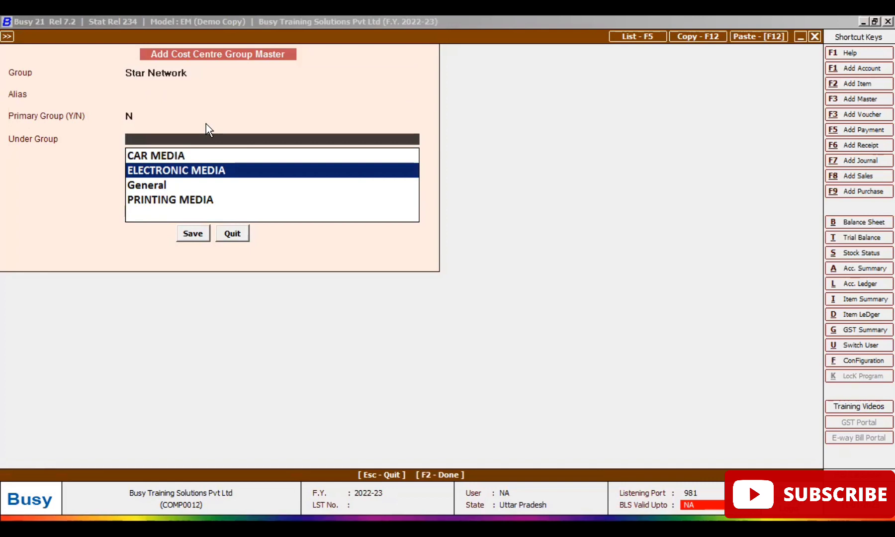
key(Return)
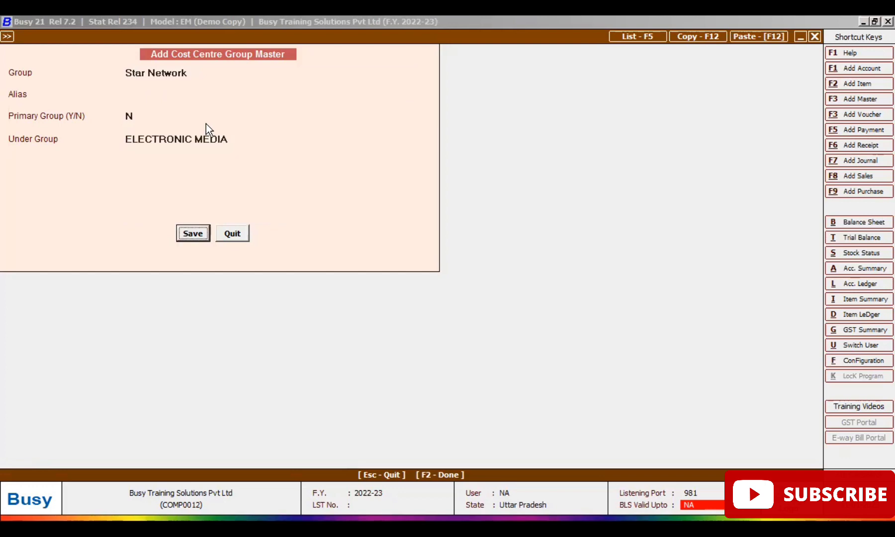
key(Return)
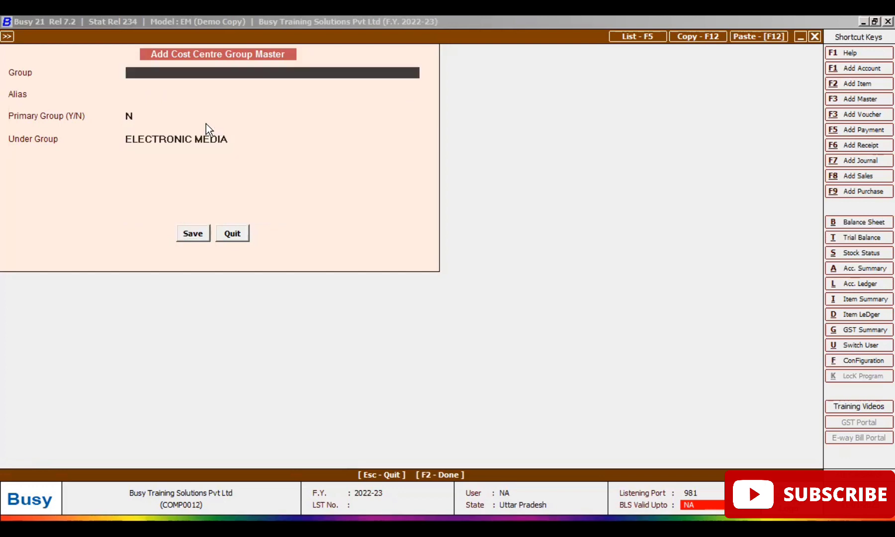
Step: Check the next name in the Word project, then in Busy add and save the non-primary group Zee Network under ELECTRONIC MEDIA
key(alt+Tab)
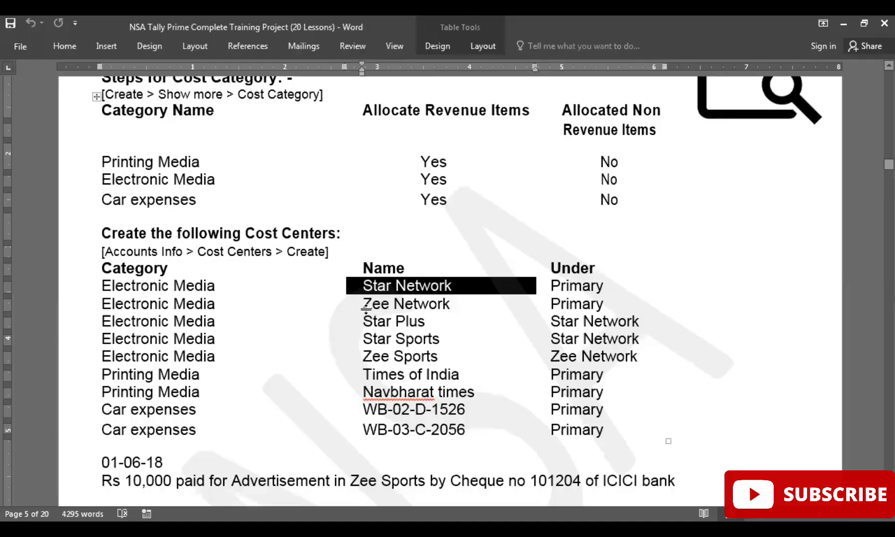
drag(363, 303, 450, 305)
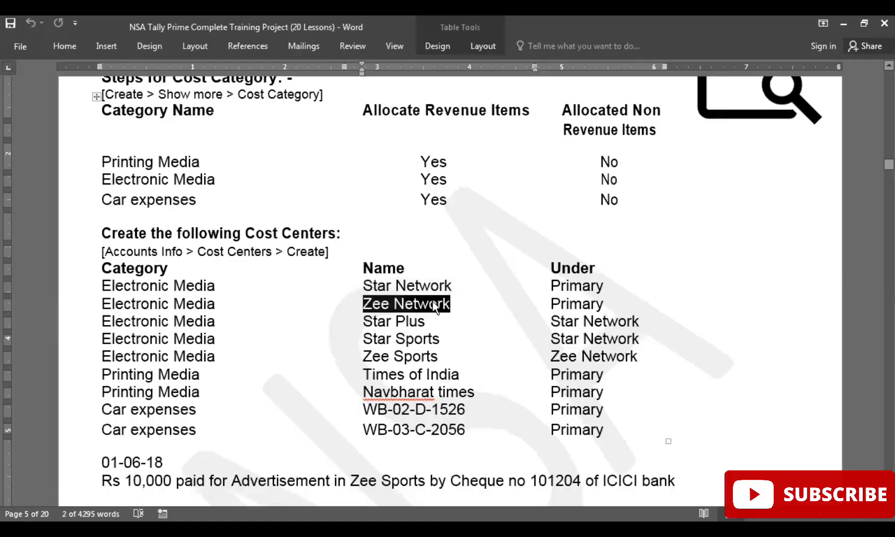
key(alt+Tab)
text(zee network)
key(Return)
key(Return)
key(Return)
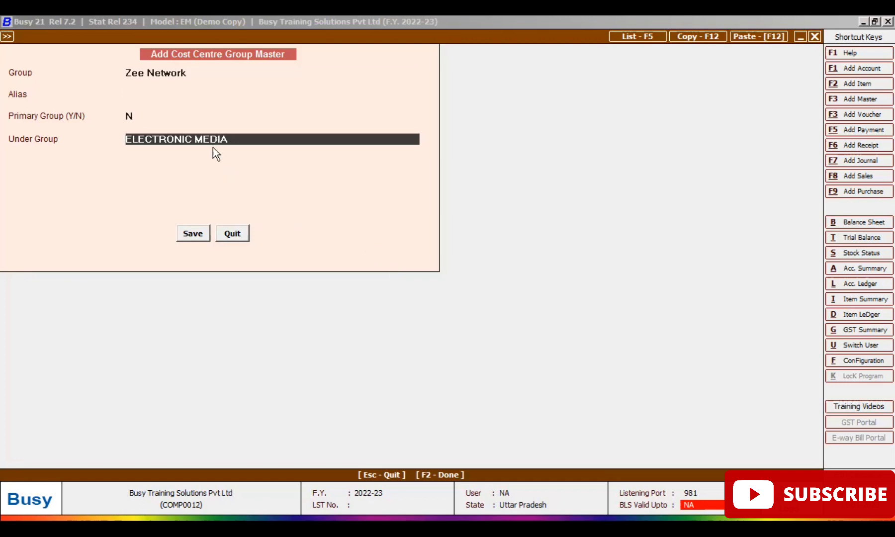
click(198, 235)
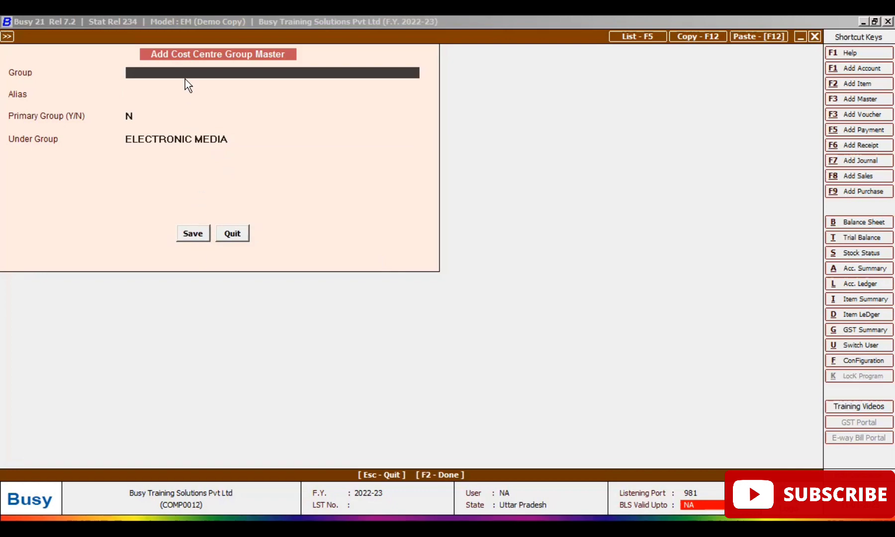
Step: Switch to the Word training project and examine the Star Plus and Star Network entries in the cost centre list
key(alt+Tab)
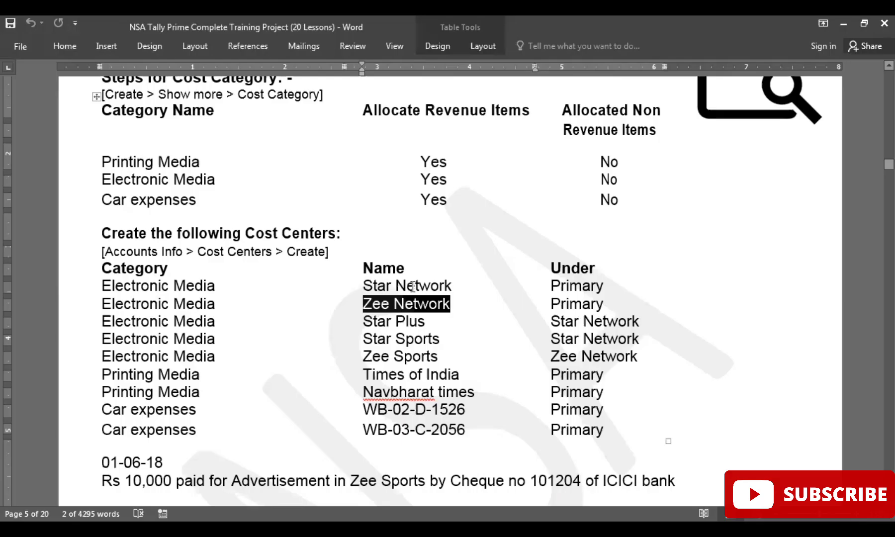
drag(364, 324, 425, 323)
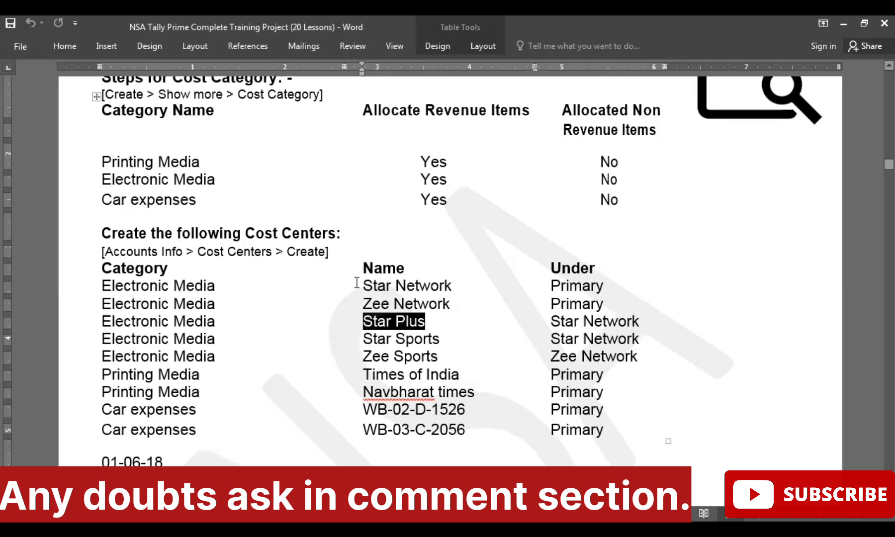
drag(362, 286, 428, 276)
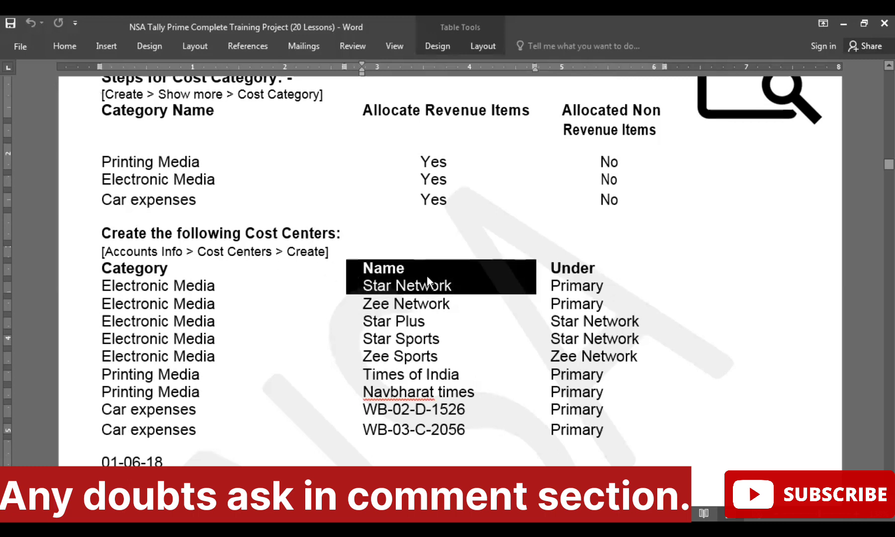
drag(361, 321, 426, 322)
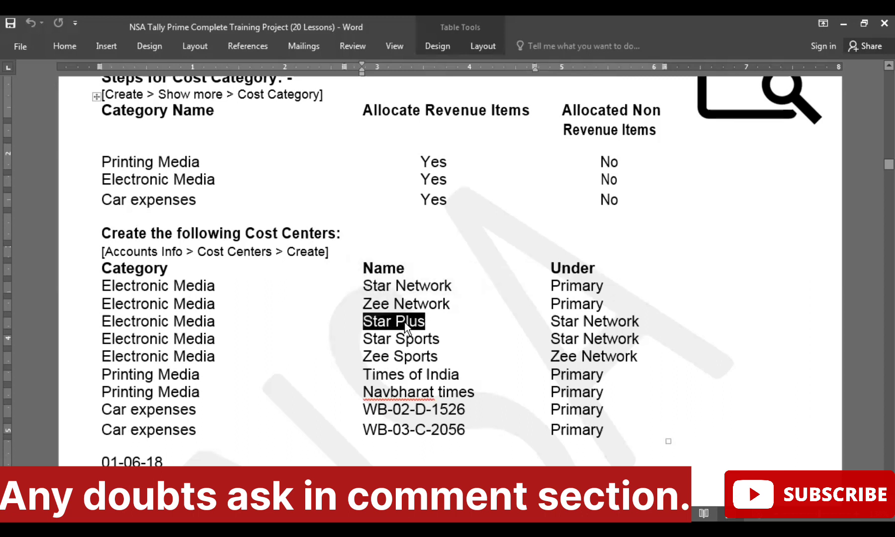
Step: Return to Busy and start a new cost centre named Star Plus, leaving its alias blank
key(alt+Tab)
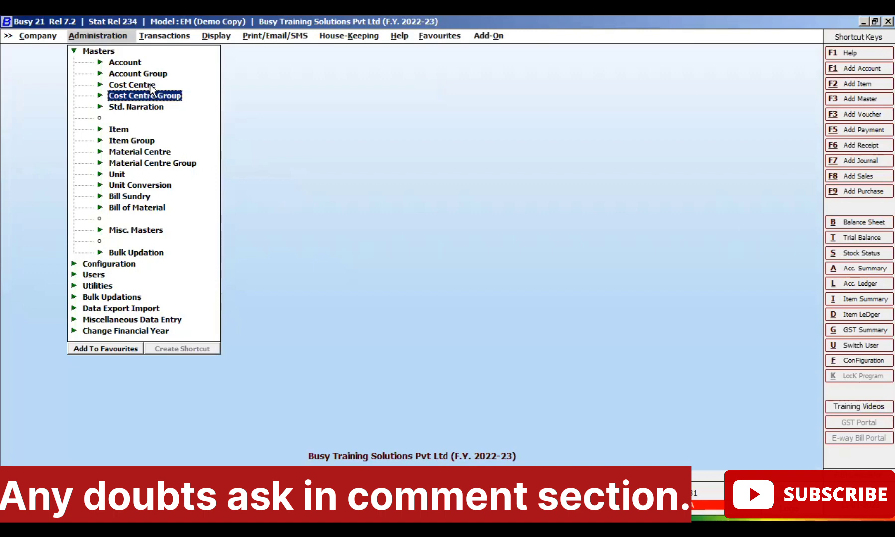
click(151, 86)
click(148, 94)
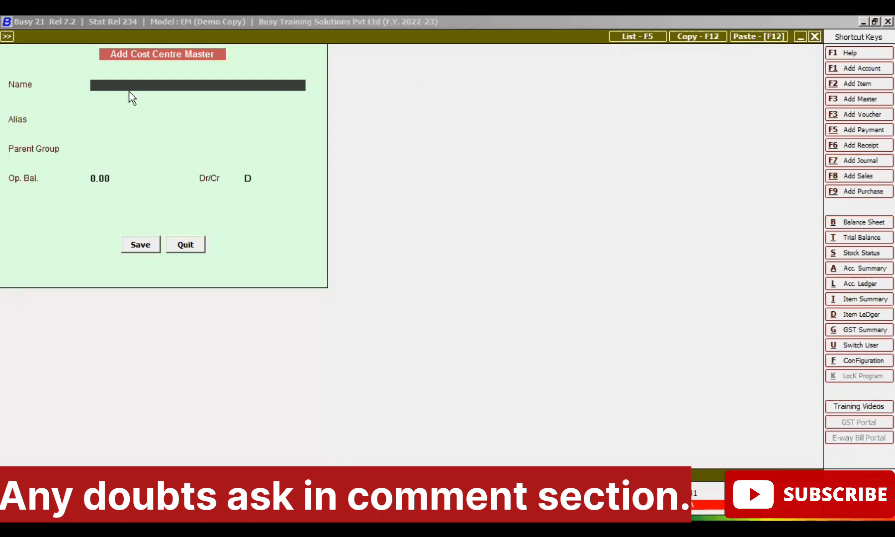
text(star)
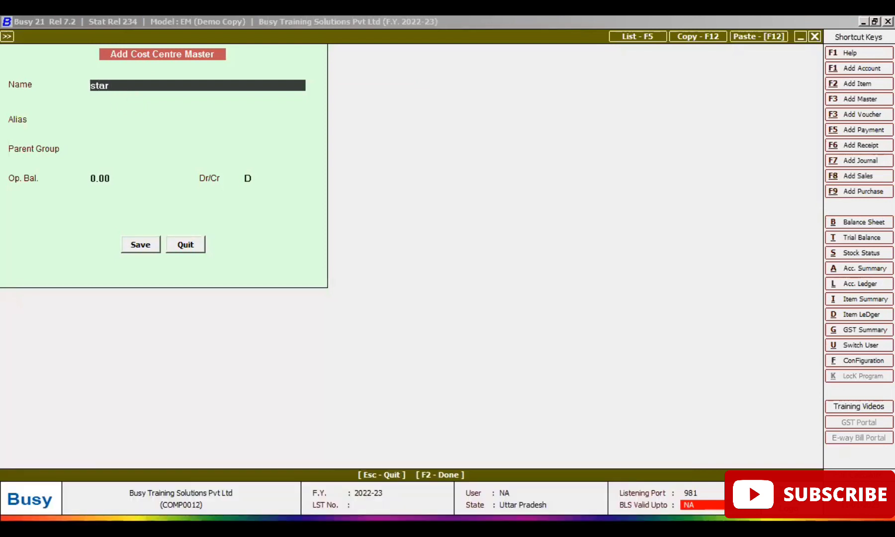
text( plus)
key(Return)
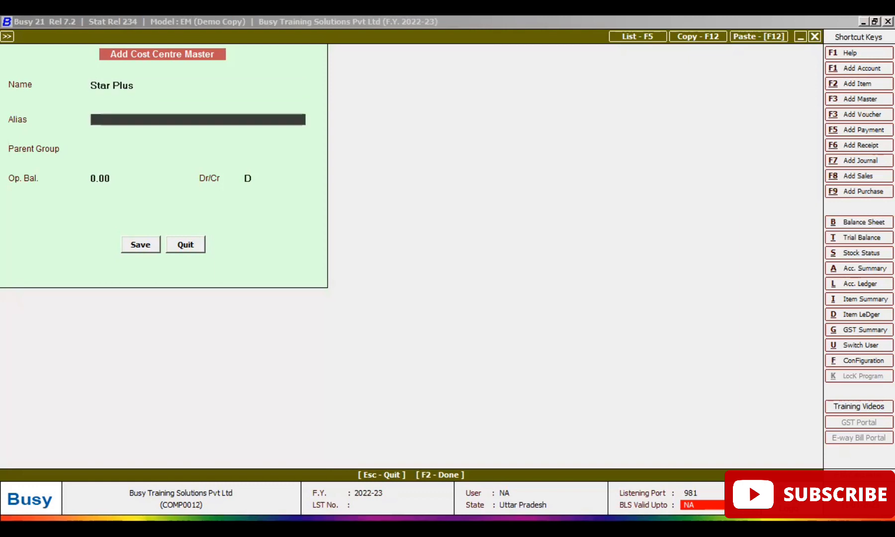
key(Return)
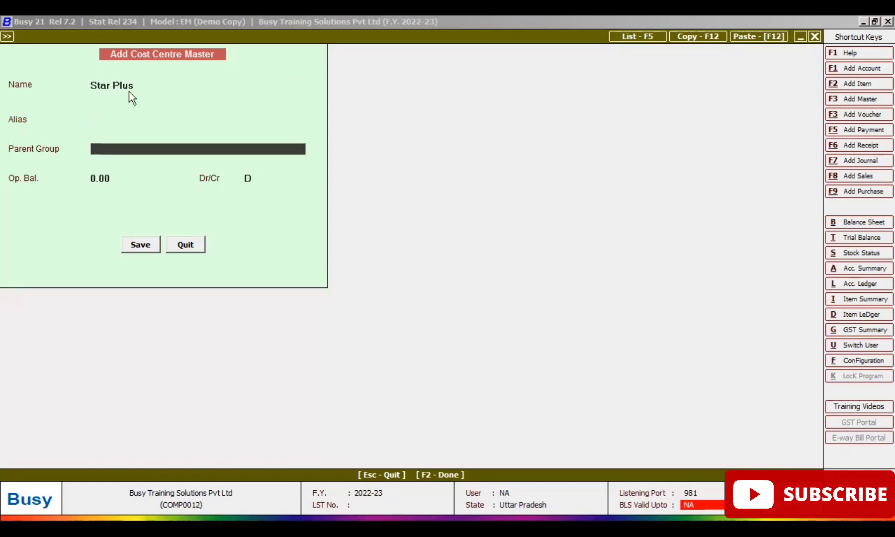
Step: Set the Star Plus cost centre's parent group to Star Network, keep the default opening balance, and save it
key(space)
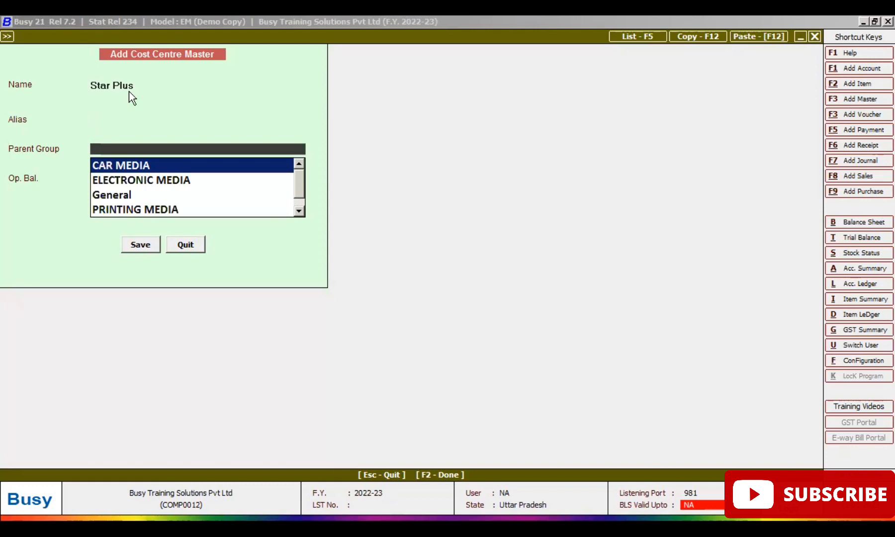
key(Down)
key(Down)
key(Down)
key(Up)
key(Up)
key(Up)
key(Down)
key(Down)
key(Down)
key(Down)
key(Up)
key(Up)
key(Up)
key(Up)
key(Down)
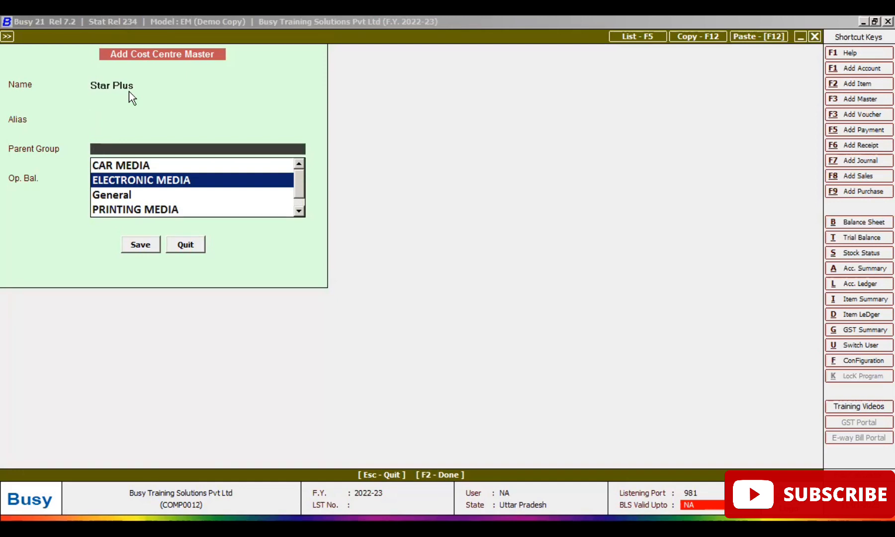
key(Down)
key(Down)
key(Down)
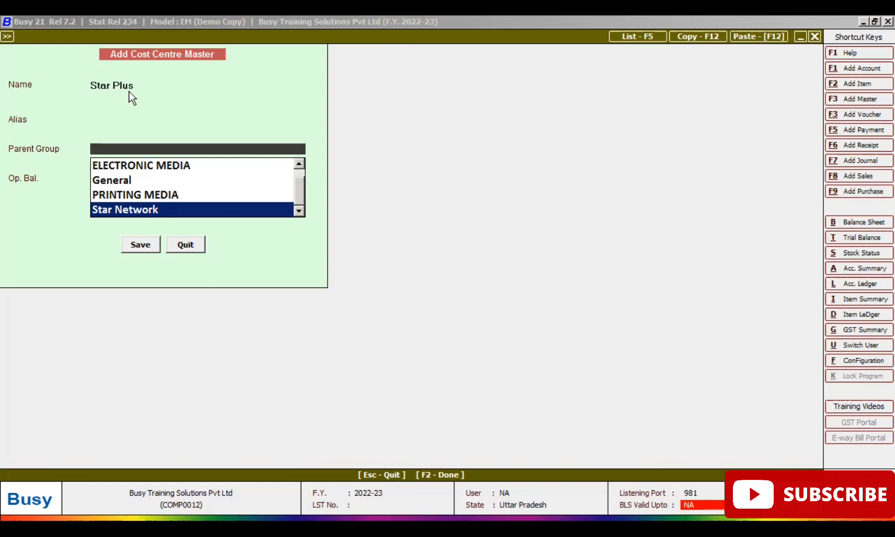
key(Return)
key(Return)
key(Return)
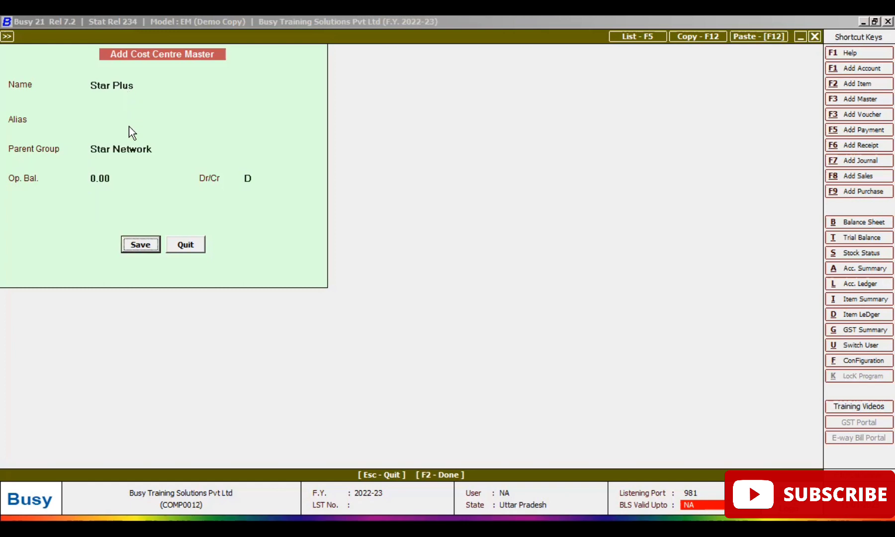
click(147, 248)
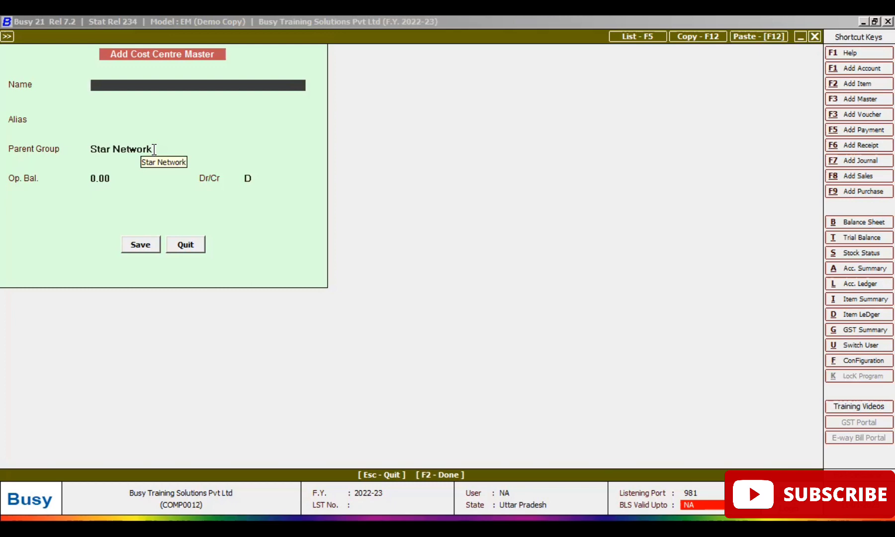
Step: Check the next cost centre name in the Word project, then in Busy start a new cost centre named Star Sports with a blank alias
key(Escape)
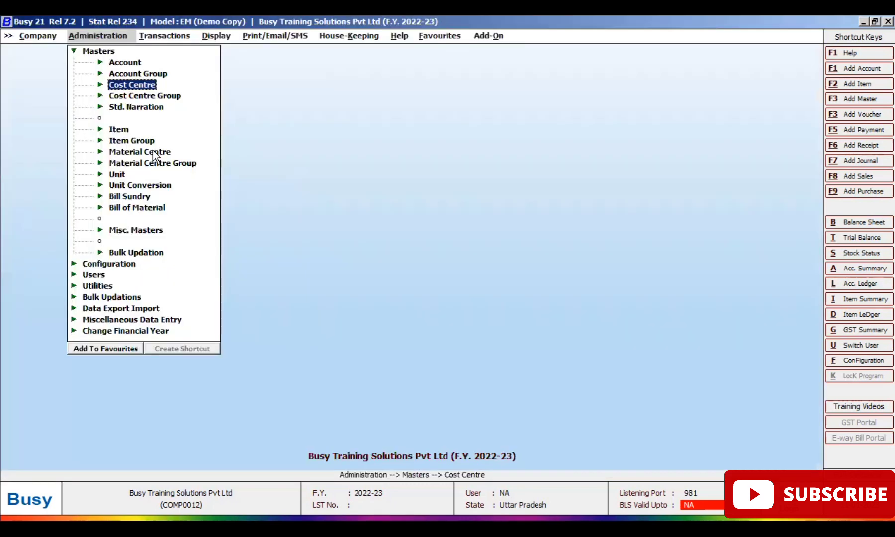
key(alt+Tab)
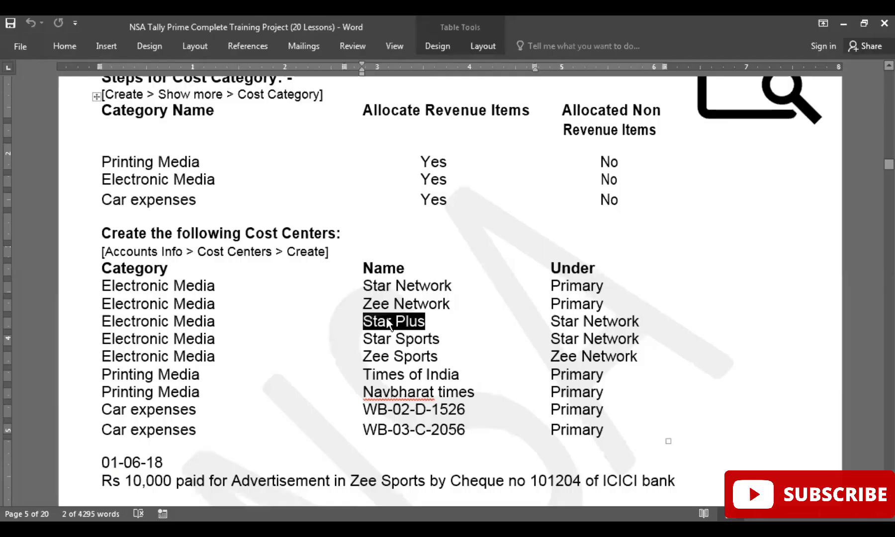
click(366, 339)
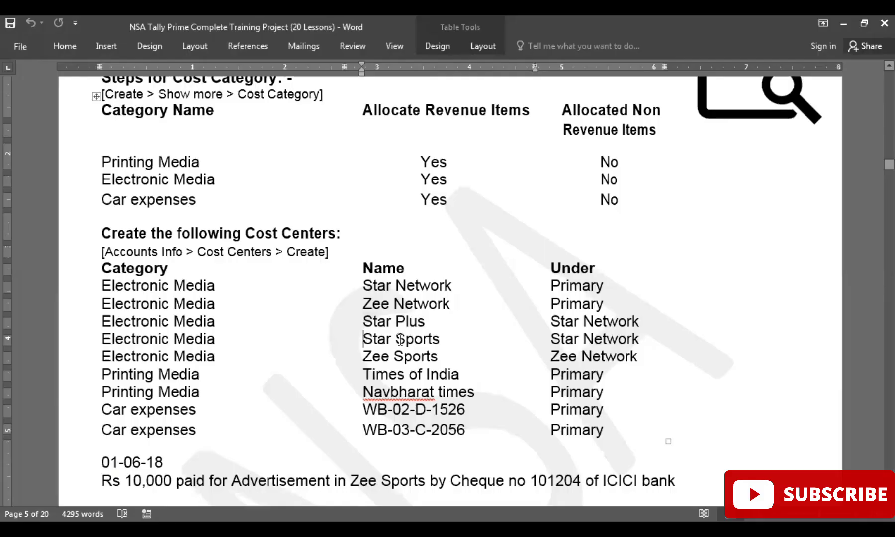
key(alt+Tab)
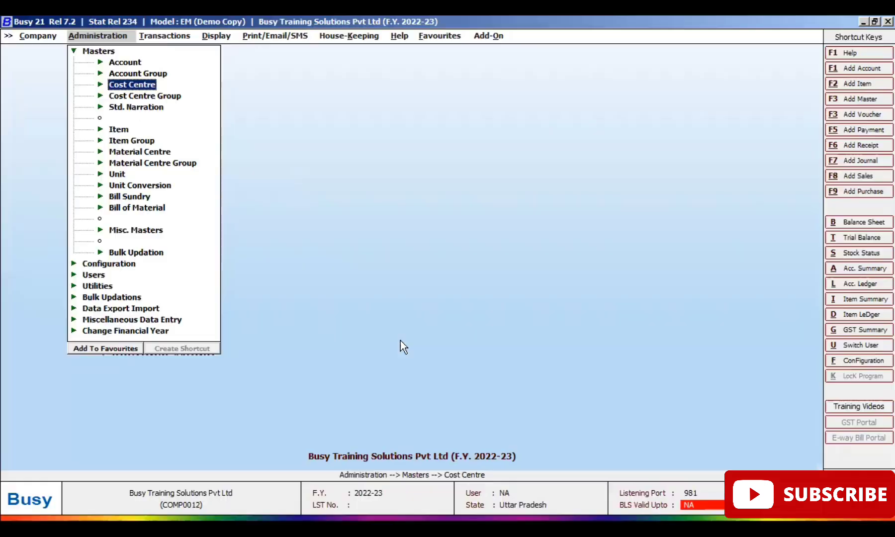
key(Return)
key(Return)
text(star sports)
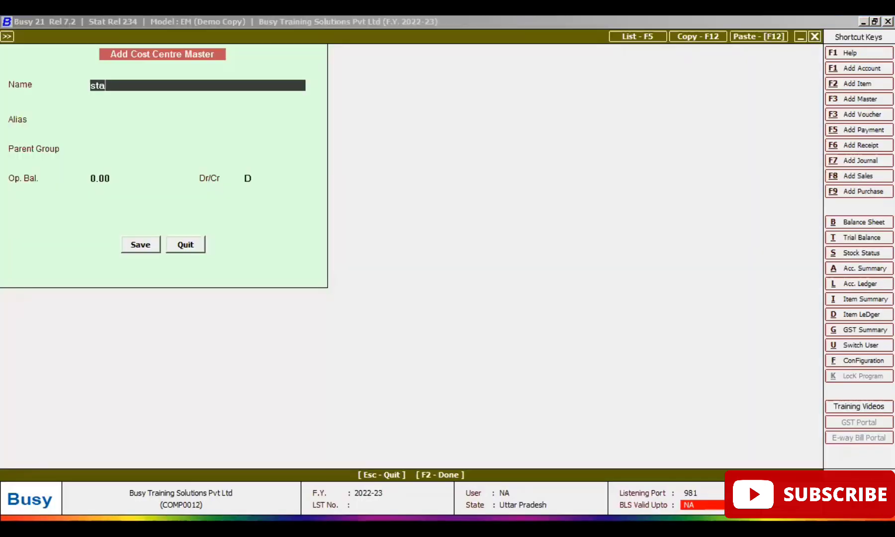
key(Return)
key(Return)
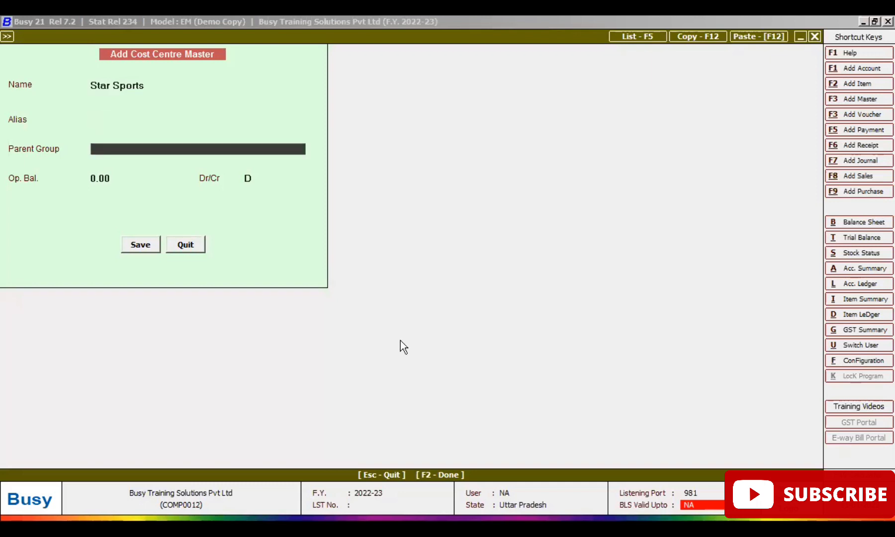
Step: Set the Star Sports cost centre's parent group to Star Network, keep the default opening balance, and save it
text(st)
key(Return)
key(Return)
key(Return)
key(Return)
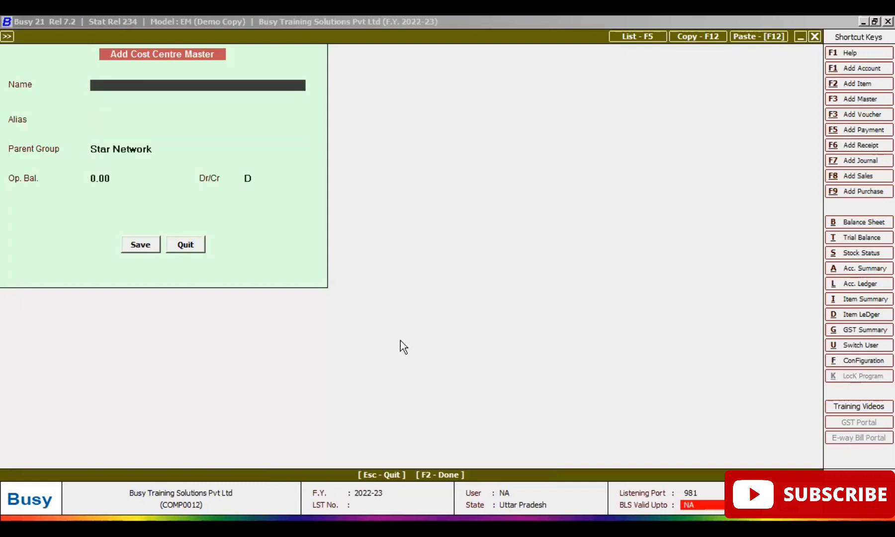
Step: Switch to the Word training project and examine the Zee Sports entry in the cost centre list
key(alt+Tab)
key(Down)
key(shift+Right)
key(shift+Right)
key(shift+Right)
key(shift+Right)
key(shift+Right)
key(shift+Right)
key(shift+Right)
key(shift+Right)
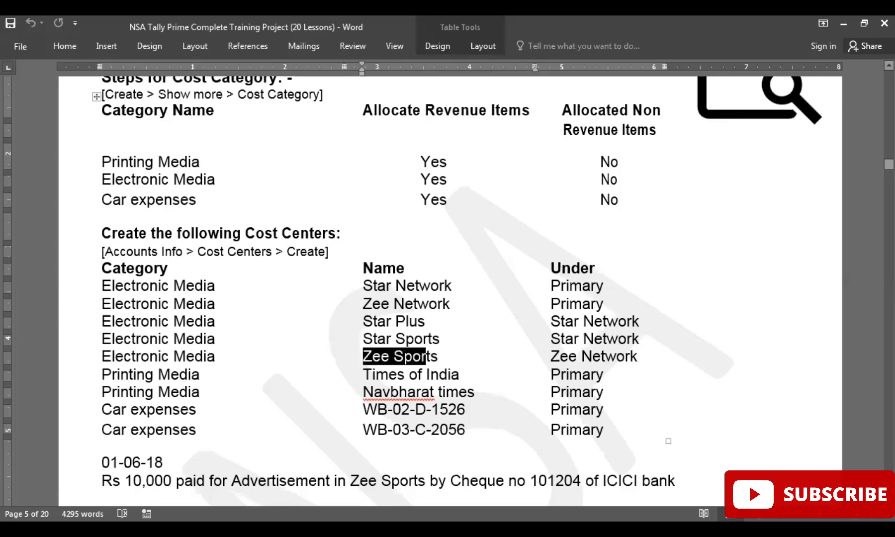
Step: Return to Busy and save a cost centre named Zee Sports under Zee Network, with a blank alias and default opening balance
key(alt+Tab)
text(zee sports)
key(Return)
key(Return)
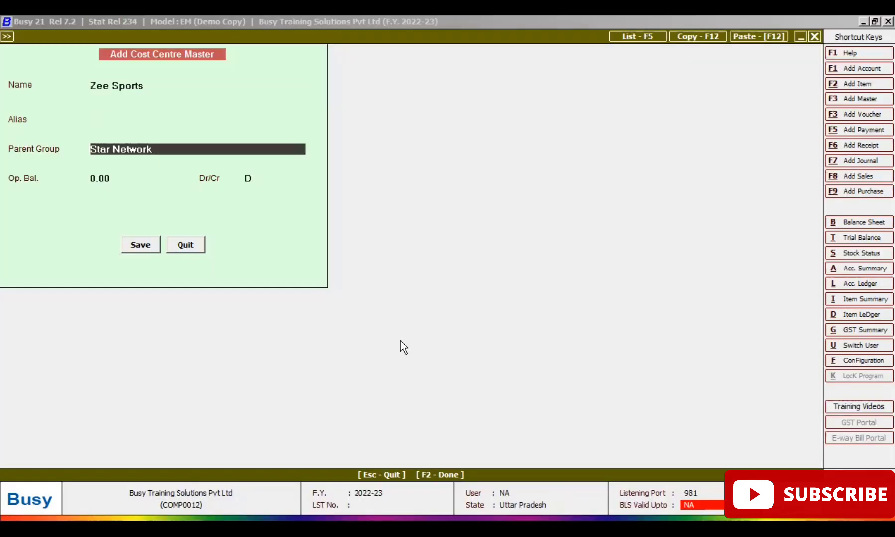
text(zee)
key(Return)
key(Return)
key(Return)
key(Return)
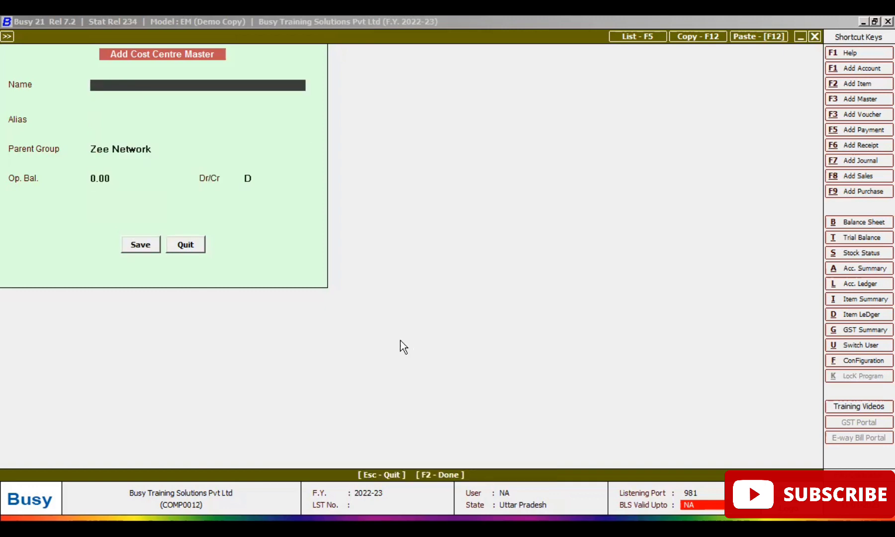
Step: Check the Printing Media entries in the Word project, then in Busy name the new cost centre Times of India, leaving its alias blank
key(alt+Tab)
key(Down)
key(ctrl+Left)
key(Home)
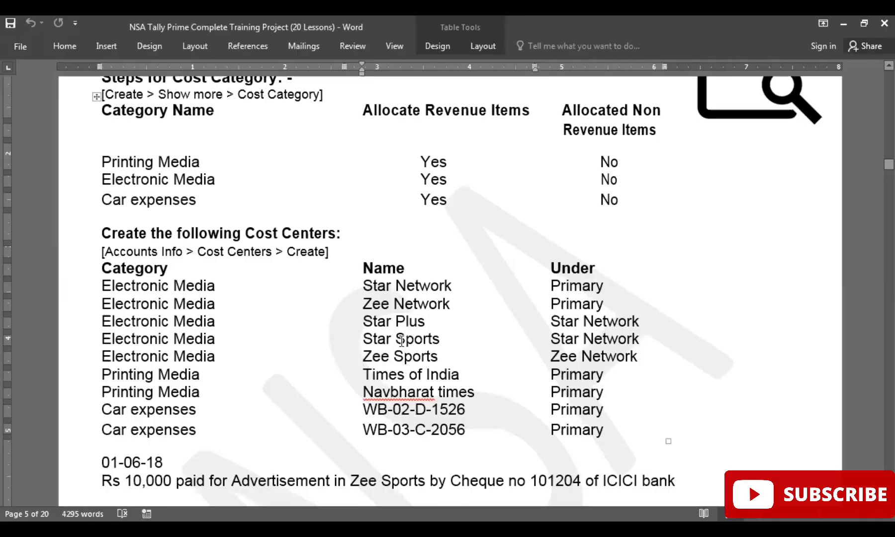
key(shift+Down)
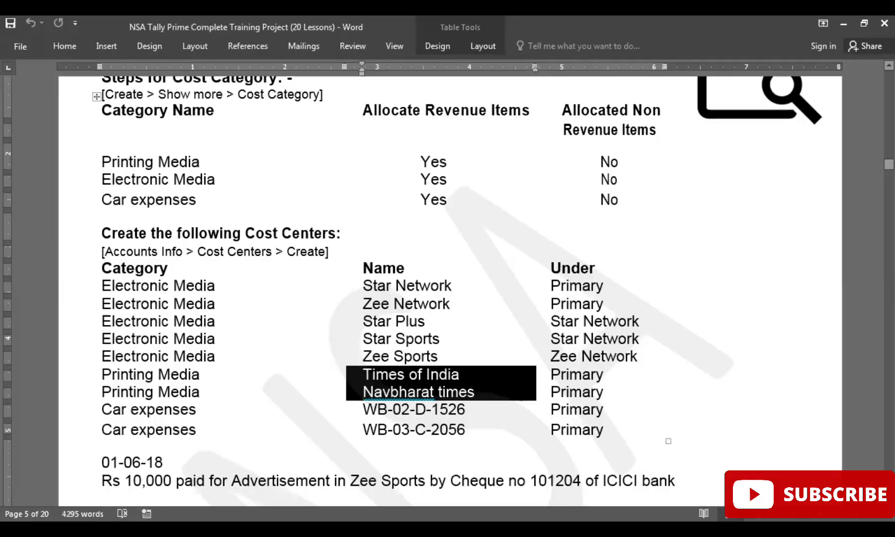
key(alt+Tab)
text(times of)
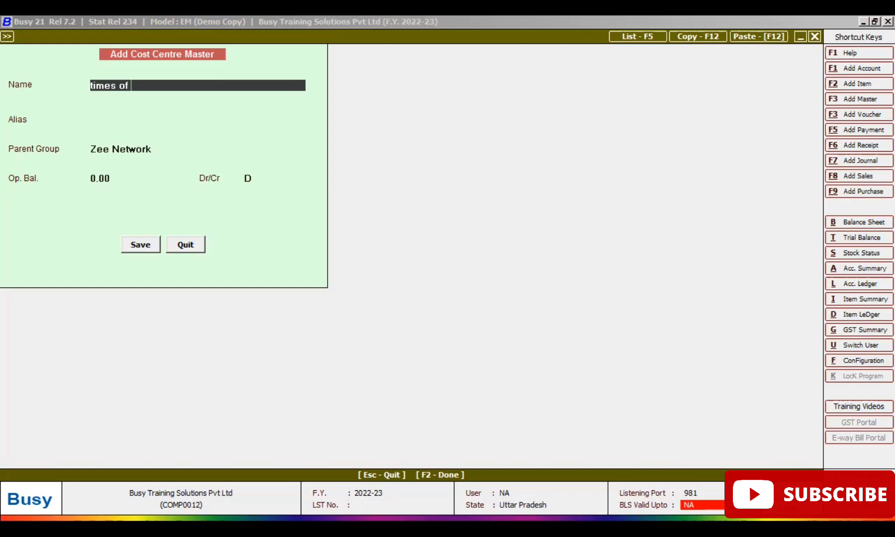
text( india)
key(Return)
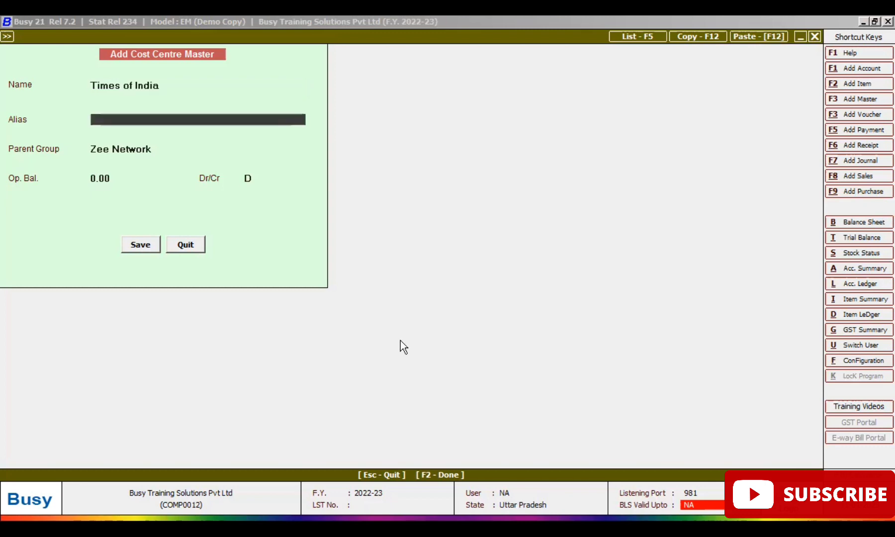
key(Return)
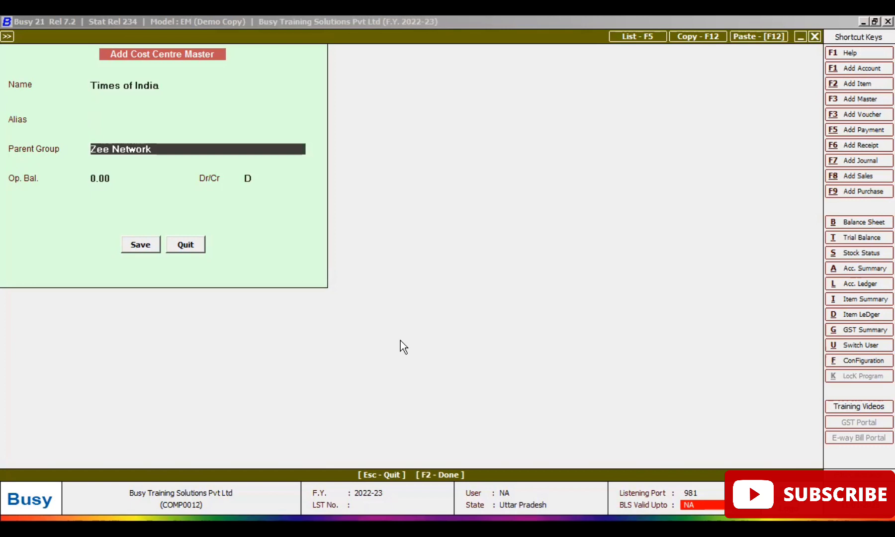
Step: Set the Times of India cost centre's parent group to PRINTING MEDIA, keep the default opening balance, and save it
text(print)
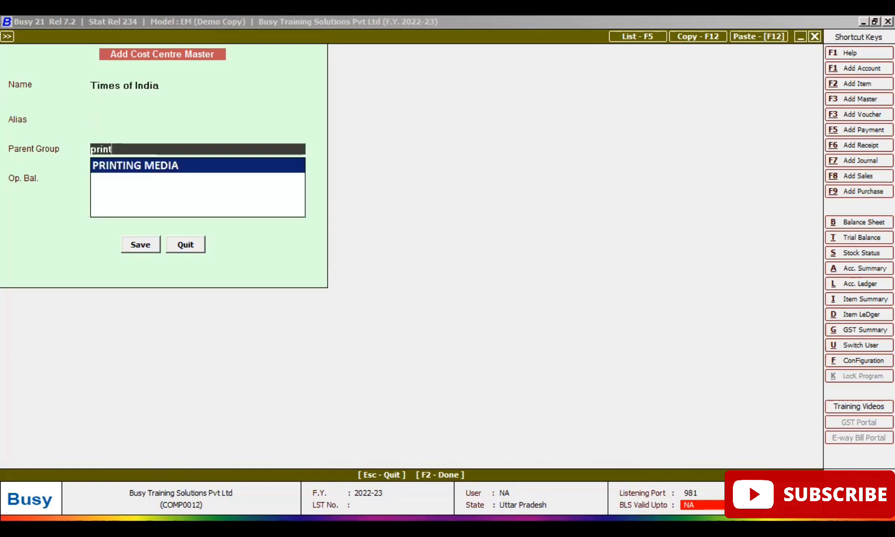
key(Return)
key(Return)
key(Return)
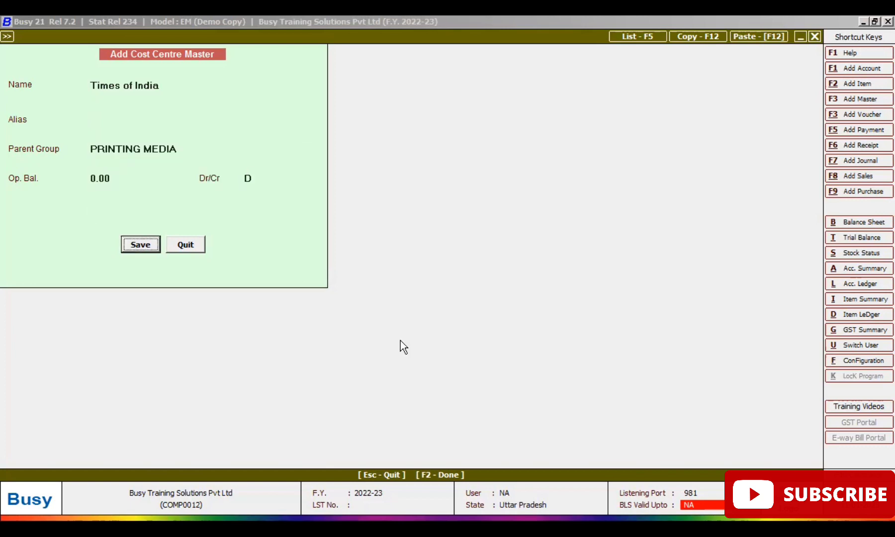
key(Return)
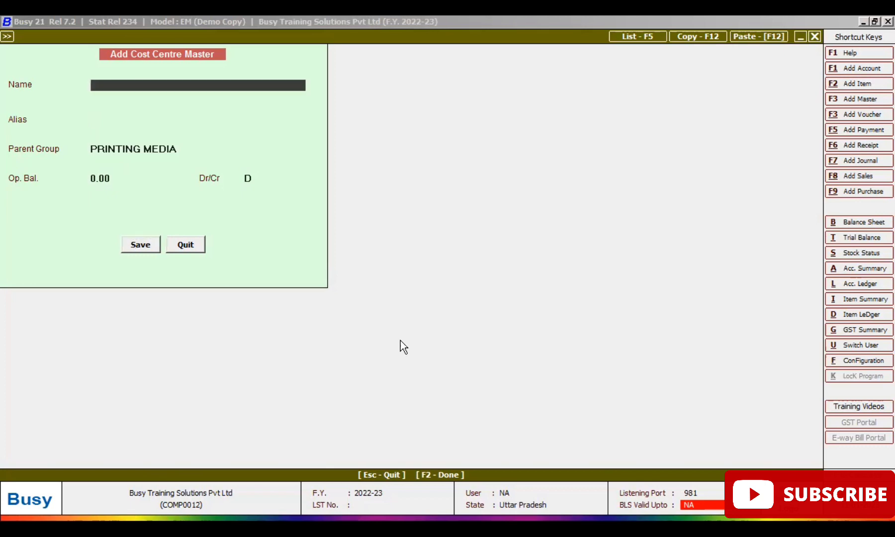
Step: Check the next name in the Word project, then in Busy add and save the cost centre Navbharat Times under PRINTING MEDIA
key(alt+Tab)
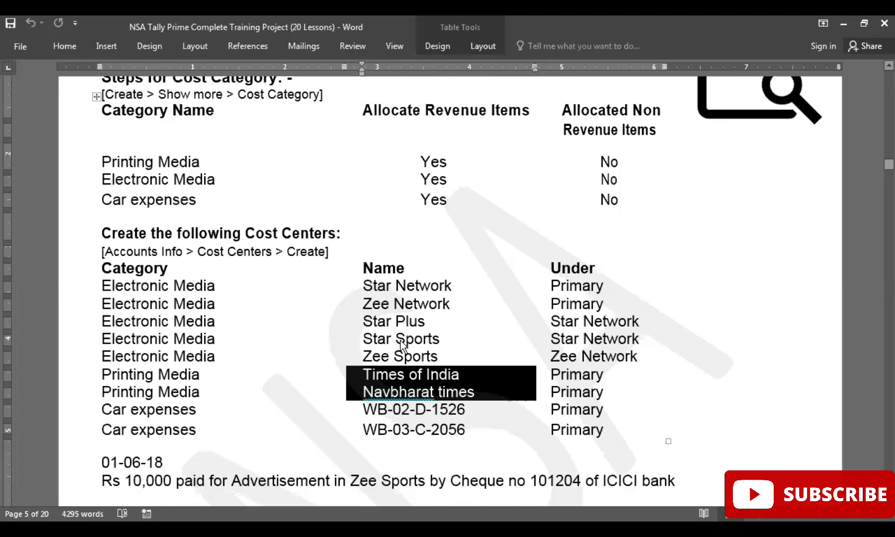
key(alt+Tab)
text(na)
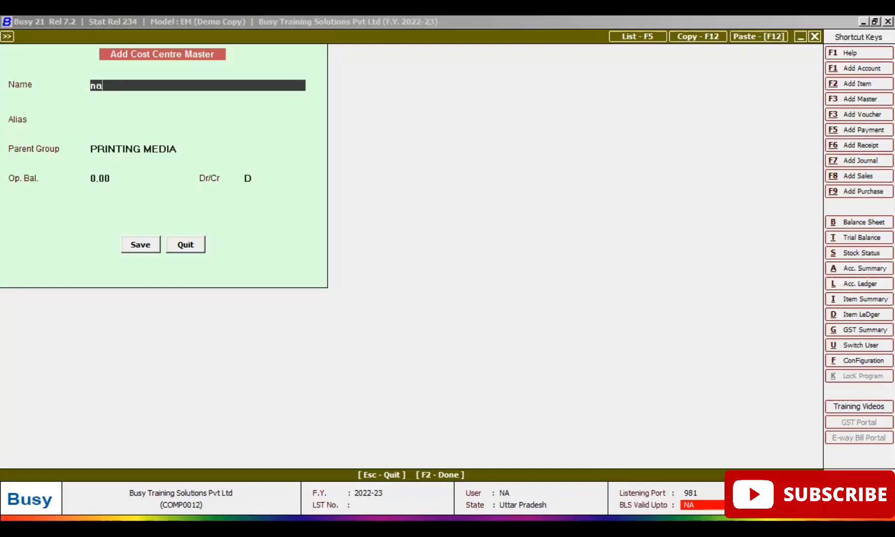
text(vbharat times)
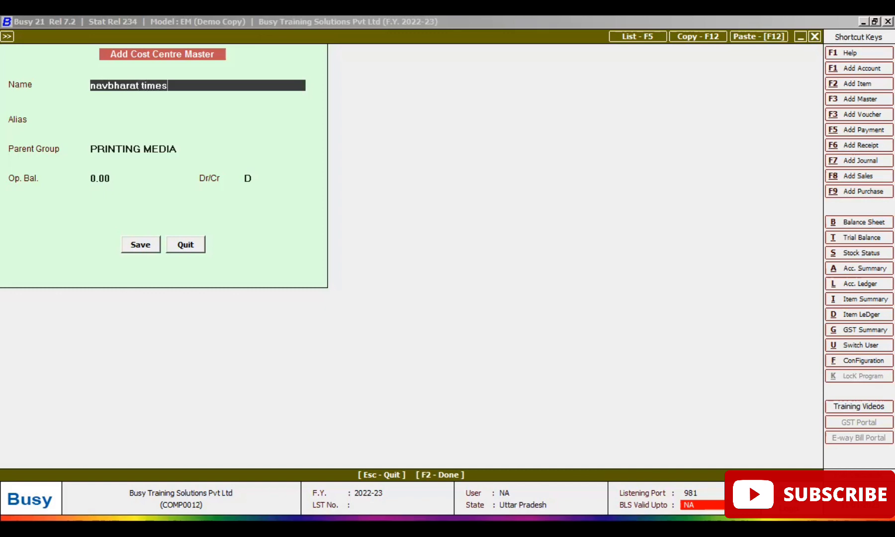
key(Return)
key(Return)
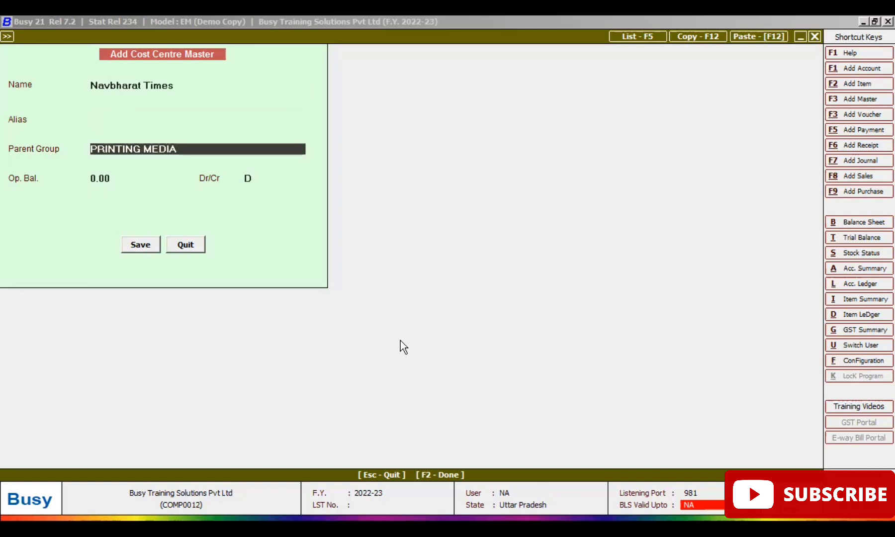
key(Return)
key(Return)
key(Return)
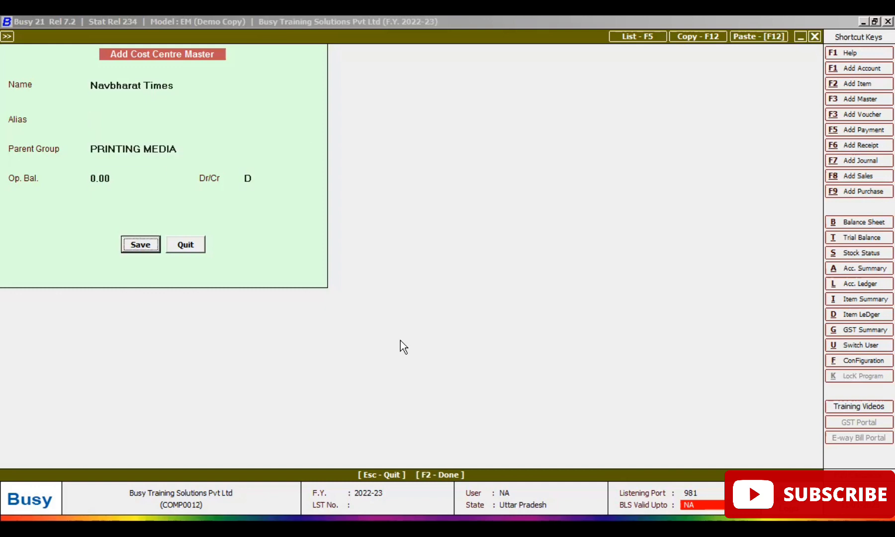
key(Return)
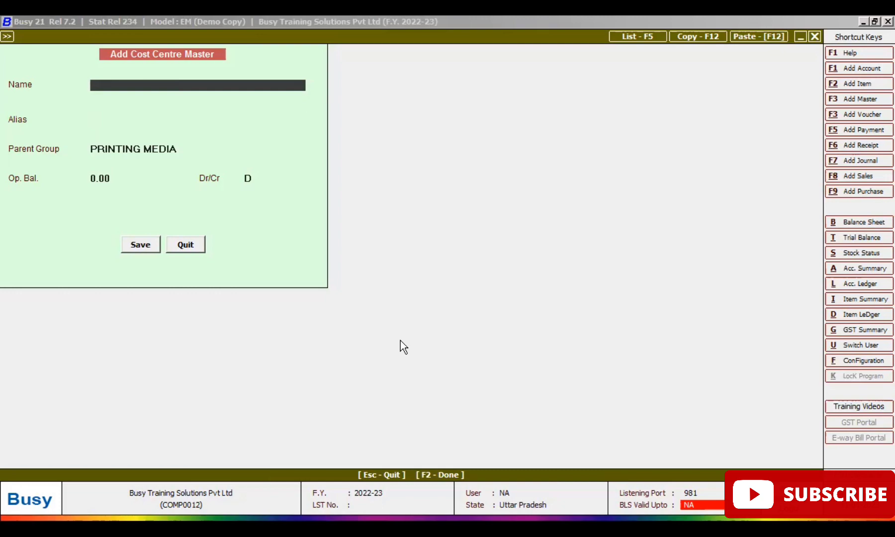
Step: Copy the name WB-02-D-1526 from the Word project into a new Busy cost centre, leaving its alias blank
key(alt+Tab)
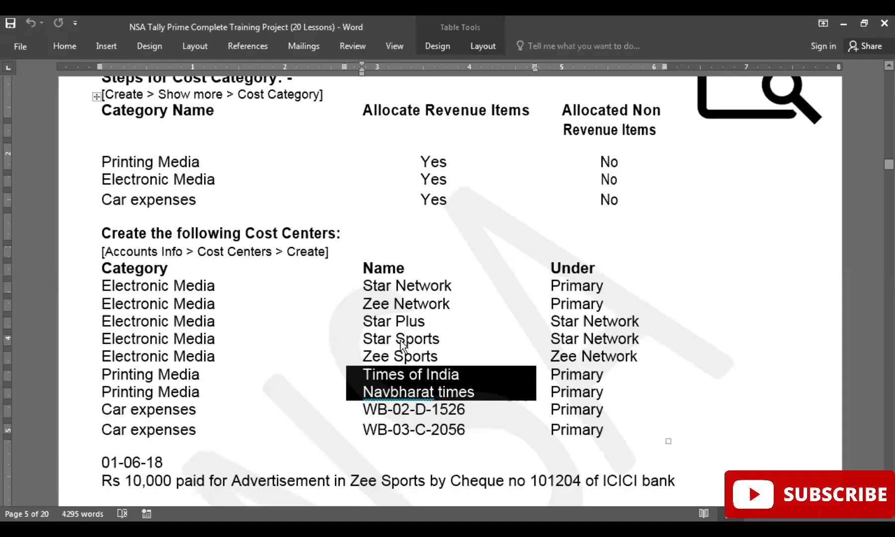
click(363, 409)
drag(364, 409, 450, 413)
key(ctrl+c)
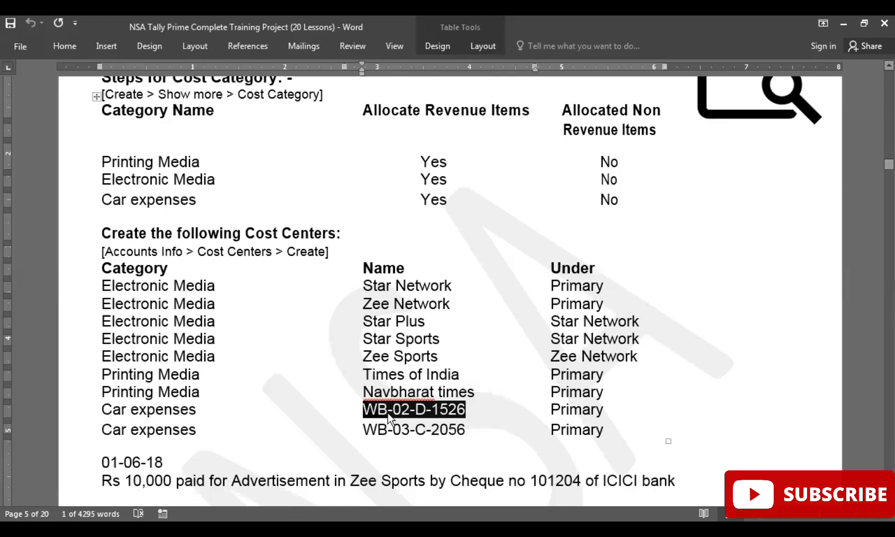
key(alt+Tab)
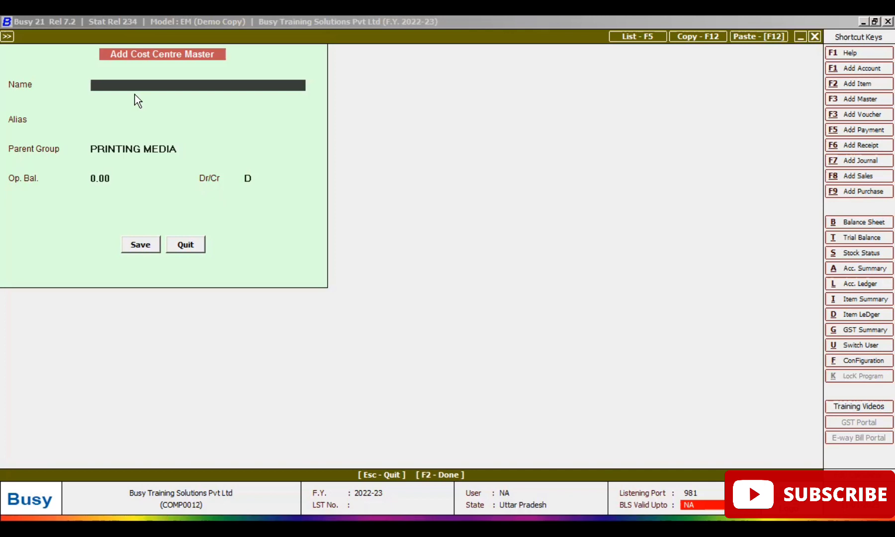
key(ctrl+v)
key(Return)
key(Return)
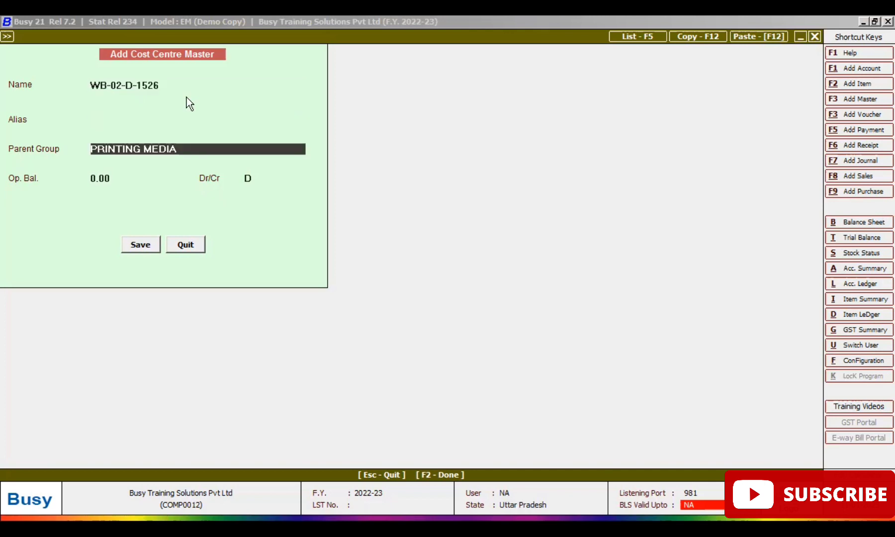
Step: Set the WB-02-D-1526 cost centre's parent group to CAR MEDIA, keep the default opening balance, and save it
text(car)
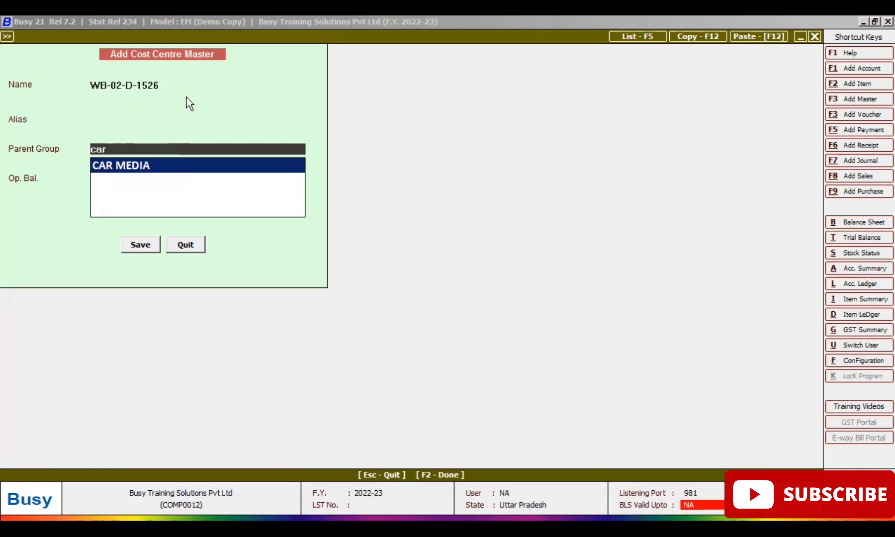
key(Return)
key(Return)
key(Return)
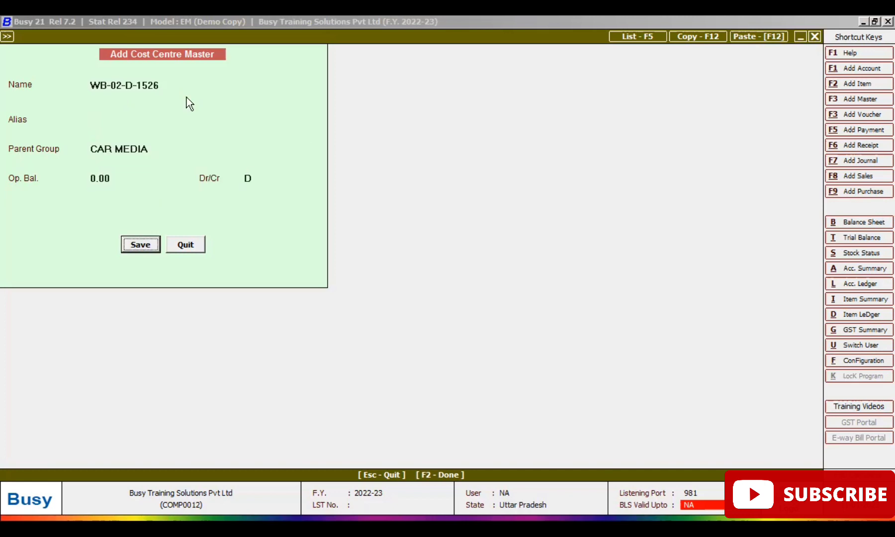
key(Return)
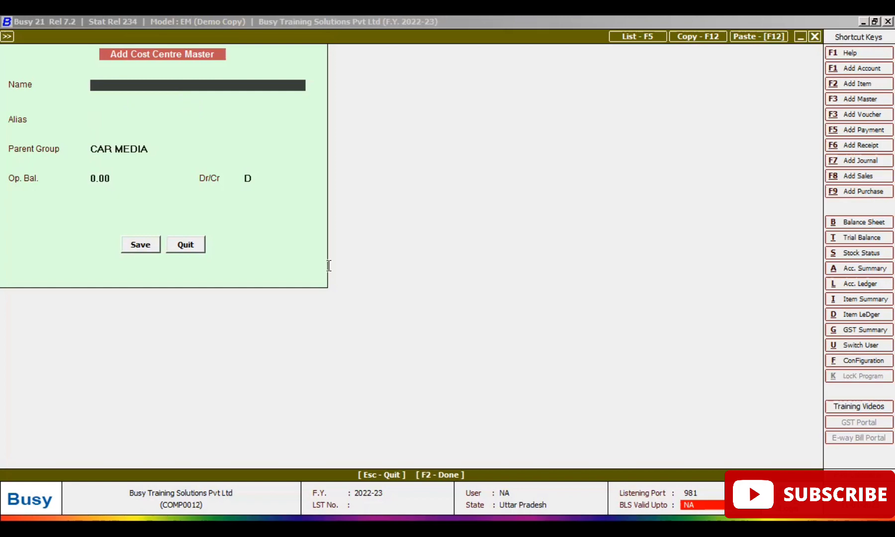
Step: Copy the name WB-03-C-2056 from the Word project into the next new cost centre in Busy
key(alt+Tab)
drag(364, 430, 466, 430)
key(ctrl+c)
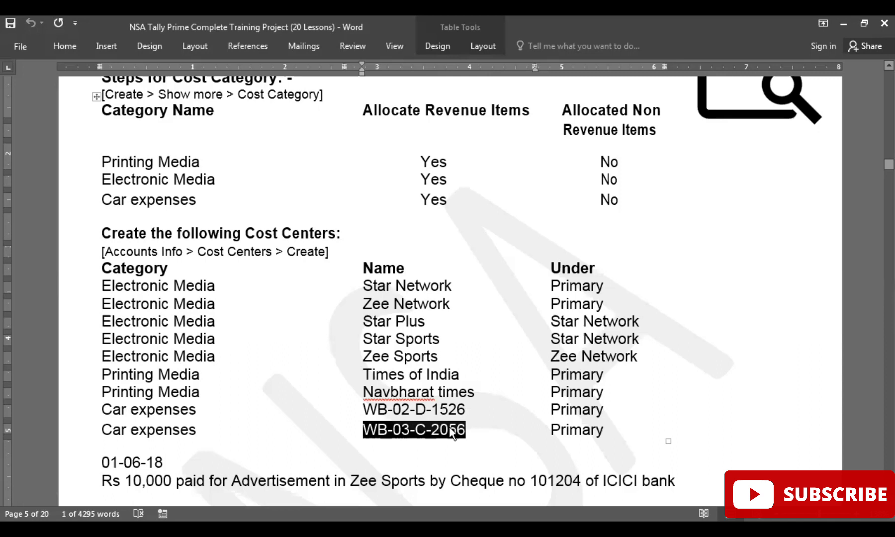
key(alt+Tab)
key(ctrl+v)
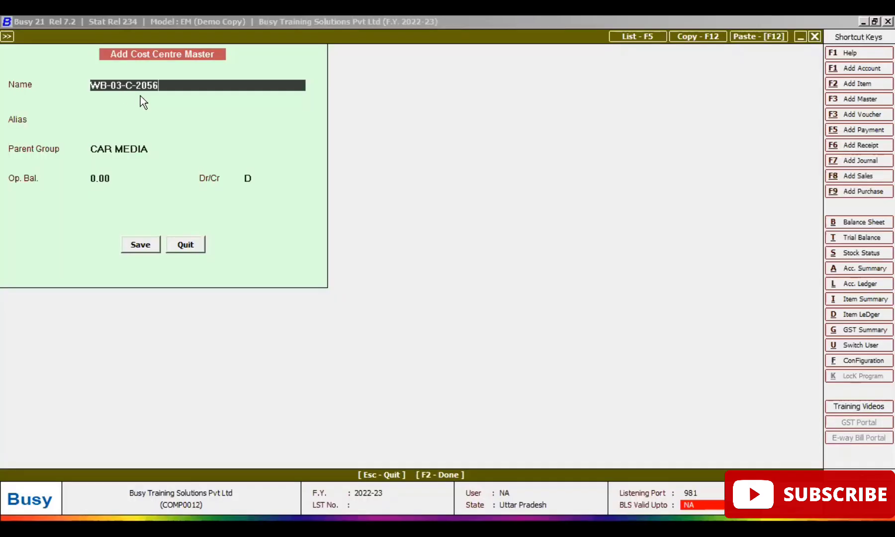
Step: Save the WB-03-C-2056 cost centre with a blank alias, the parent group CAR MEDIA and the default opening balance
key(Return)
key(Return)
key(Return)
key(Return)
key(Return)
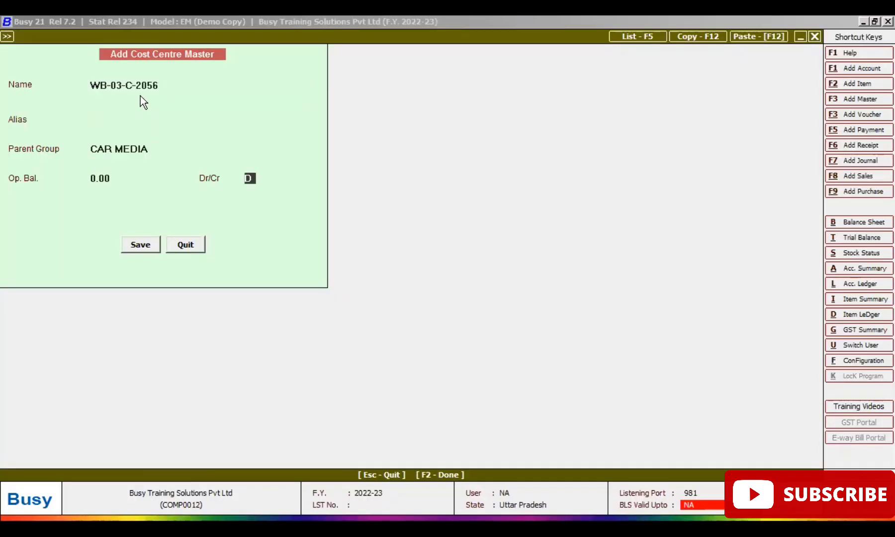
key(Return)
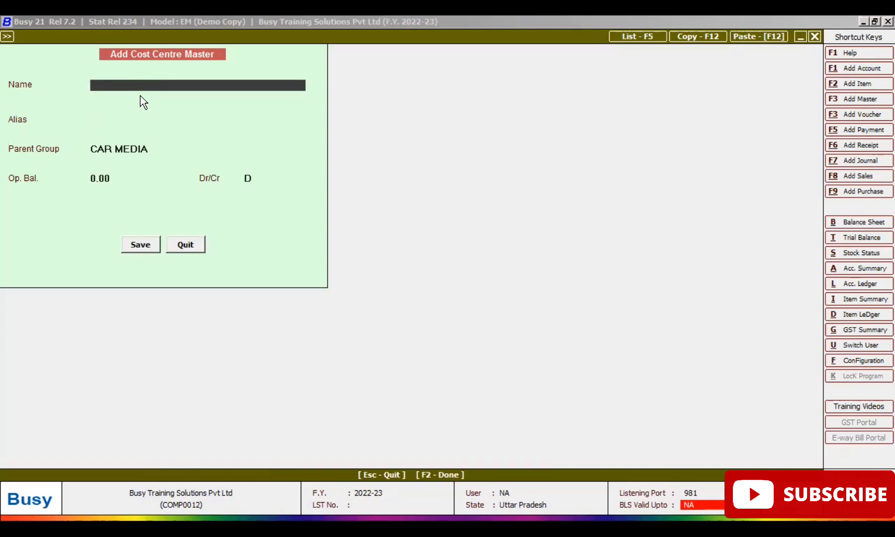
Step: Close the blank cost centre form and review the list of existing cost centre groups
key(Escape)
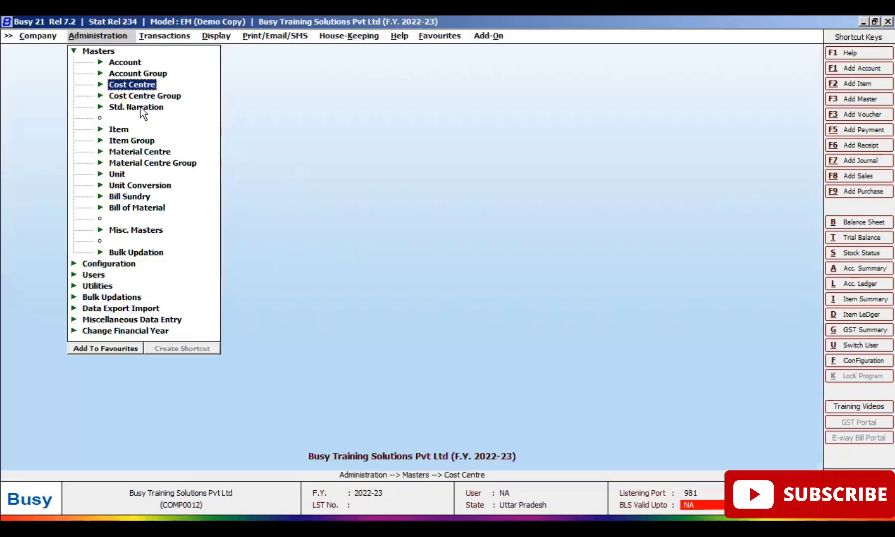
click(150, 97)
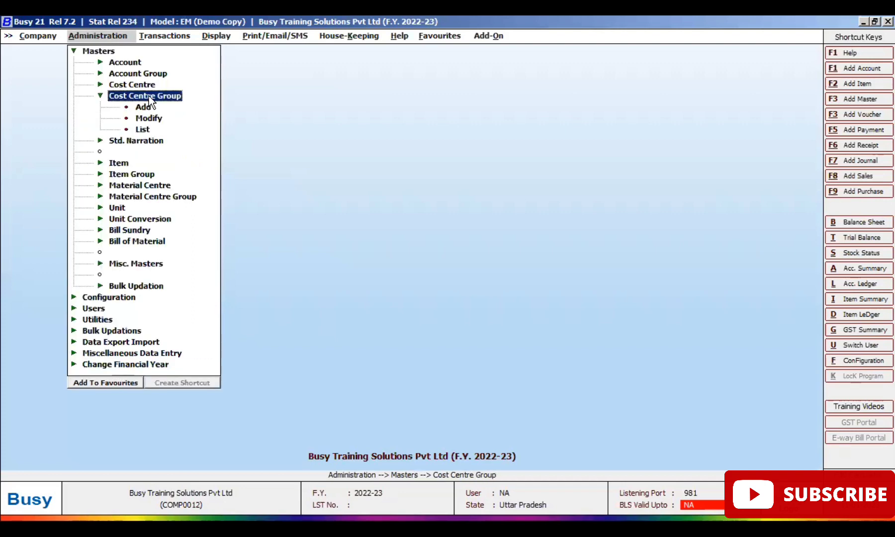
click(146, 119)
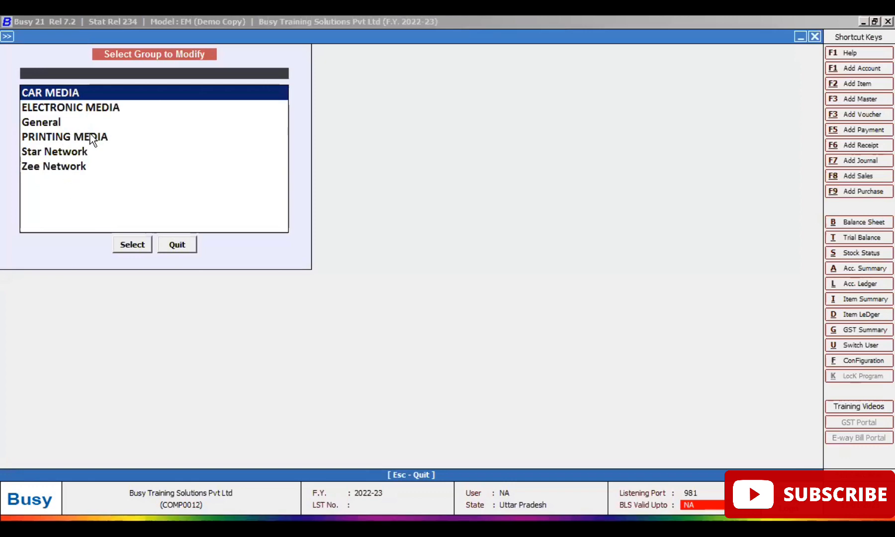
key(Escape)
key(Escape)
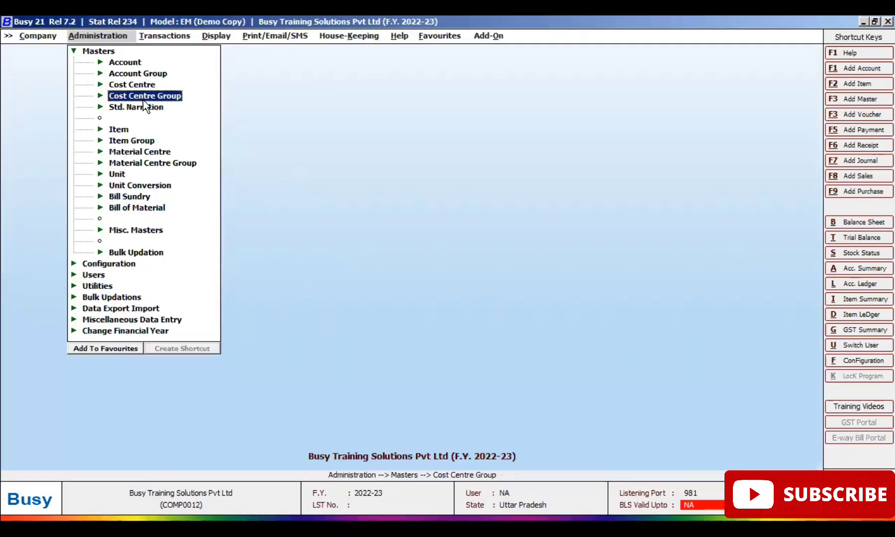
Step: Review the list of existing cost centres available for modification, leaving Star Sports unedited
click(142, 86)
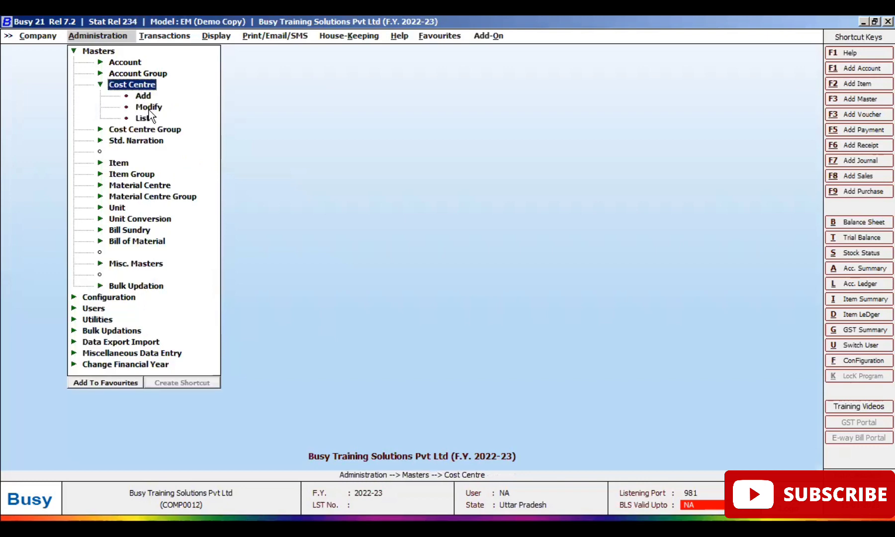
click(149, 108)
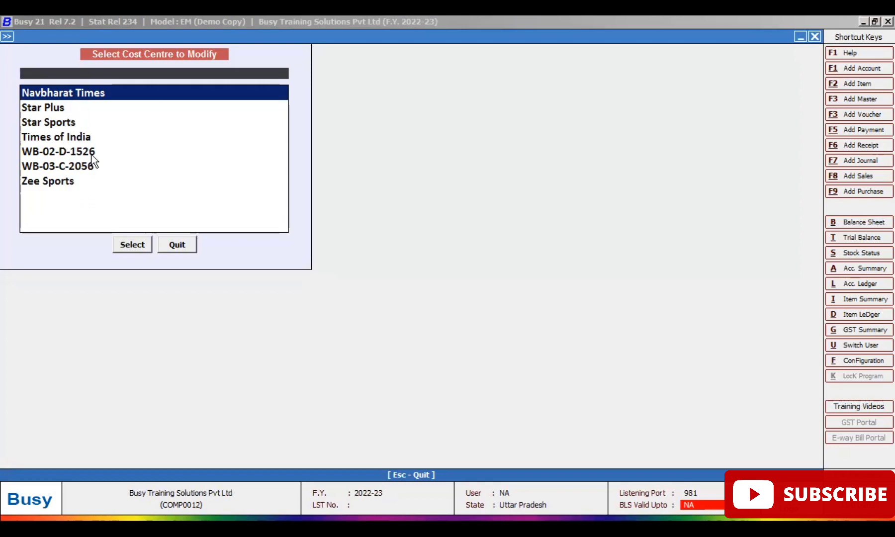
double_click(70, 122)
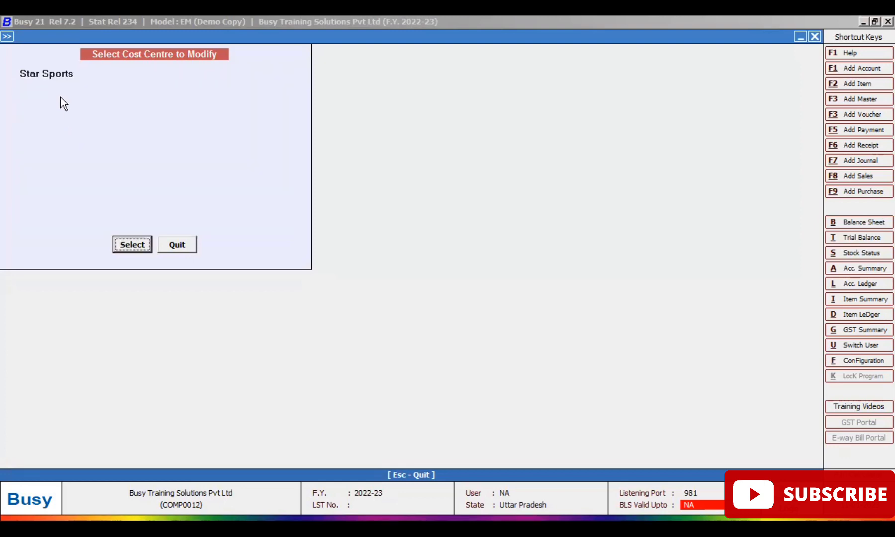
key(Escape)
key(Escape)
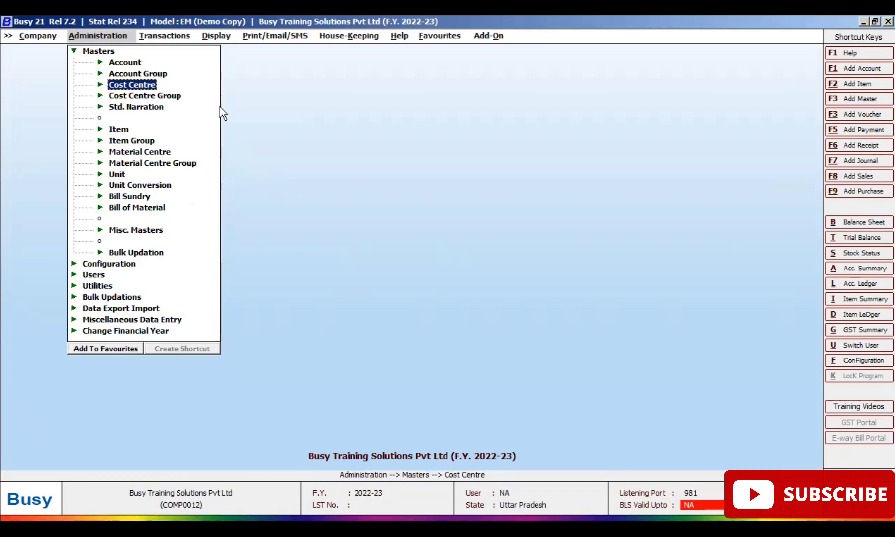
key(Escape)
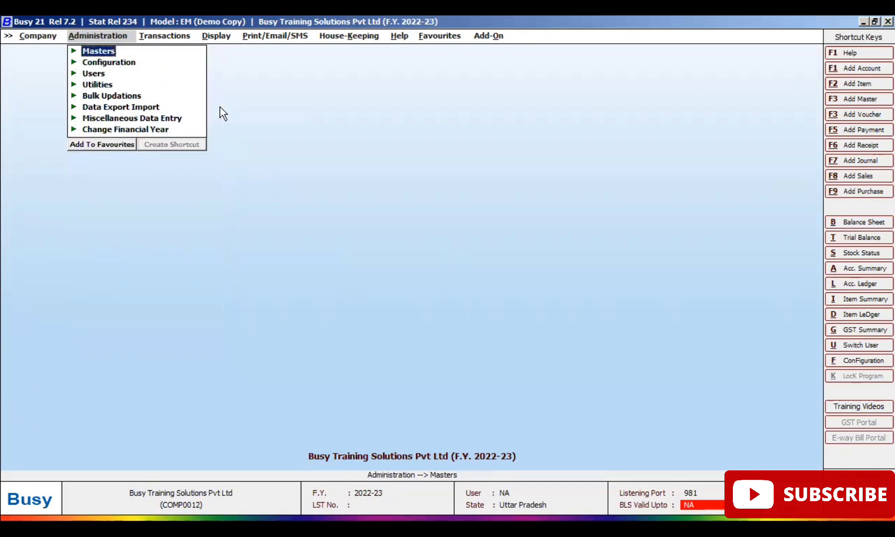
key(Escape)
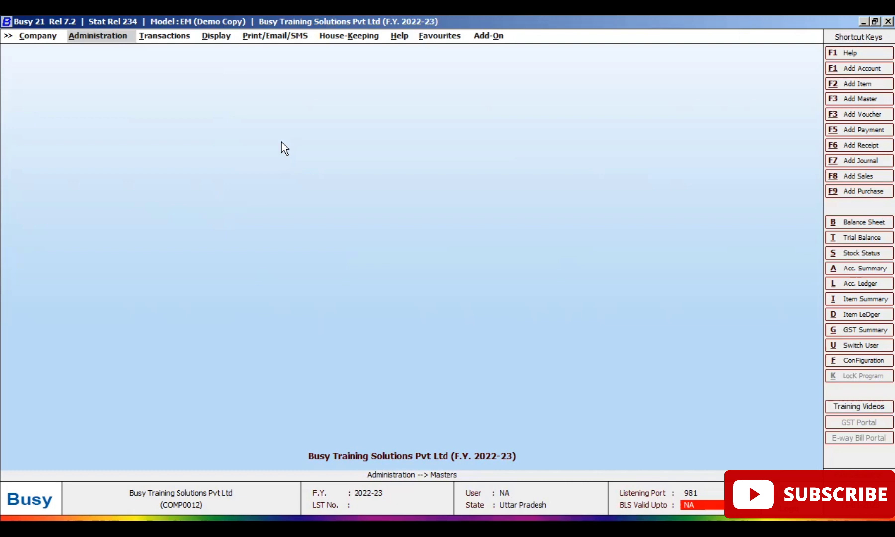
Step: Read the dated advertisement payment transactions below the cost centre table in the Word project, and return to Busy
click(168, 38)
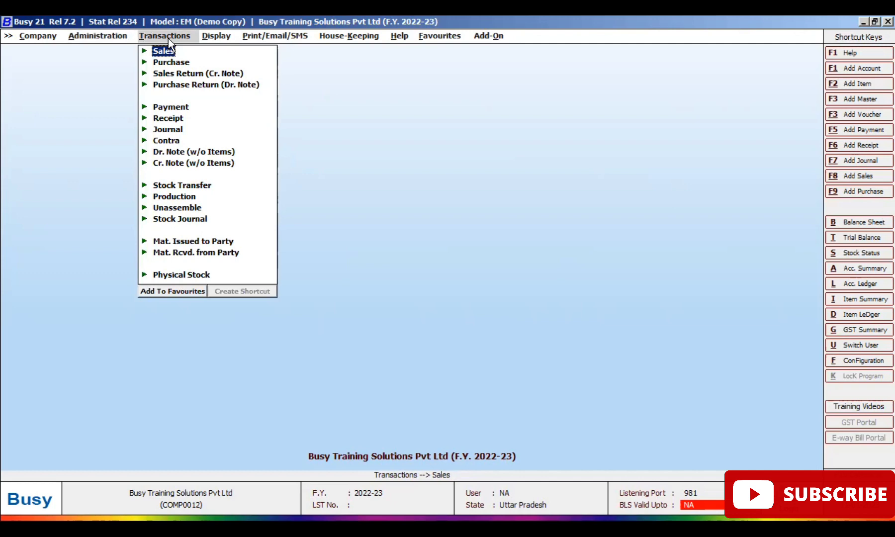
click(168, 38)
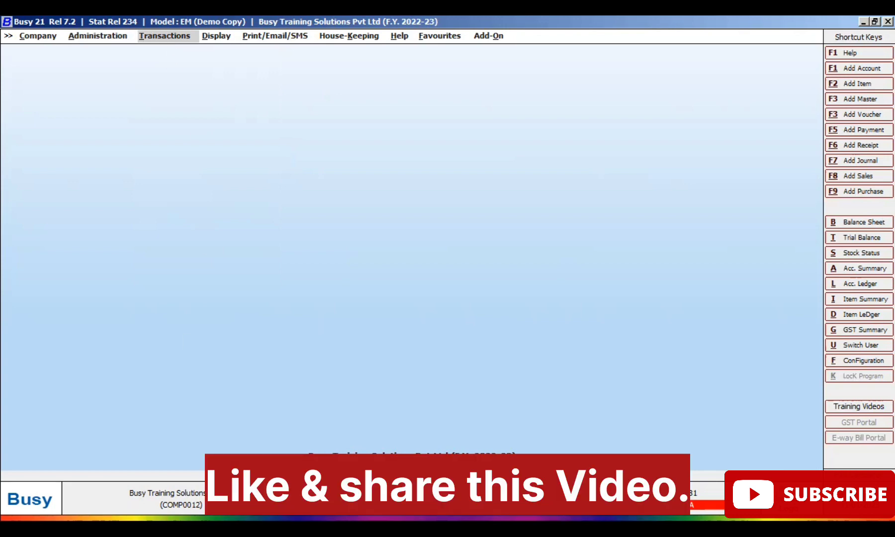
key(alt+Tab)
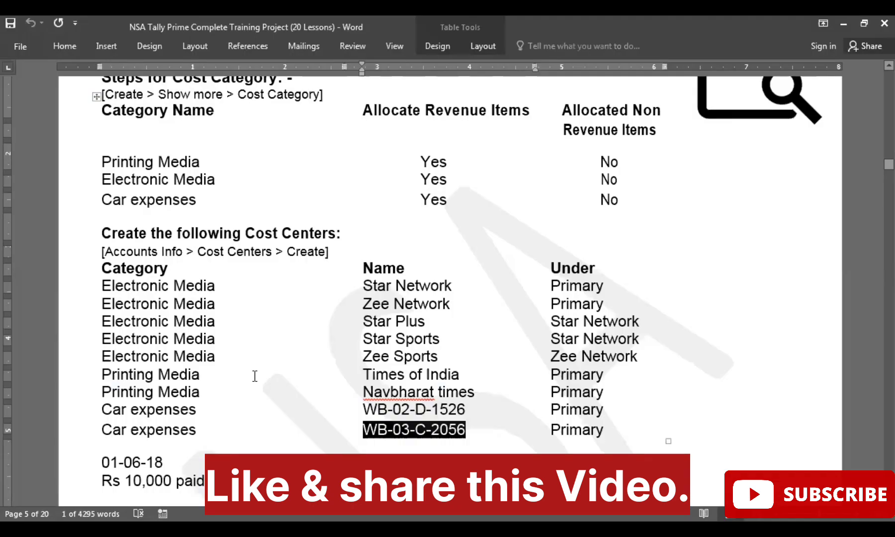
scroll(239, 296, down, 5)
click(239, 297)
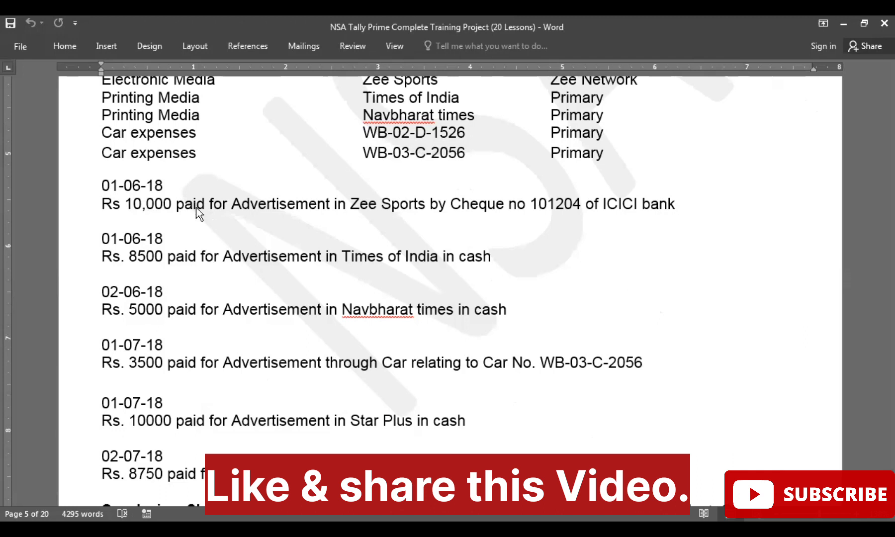
key(alt+Tab)
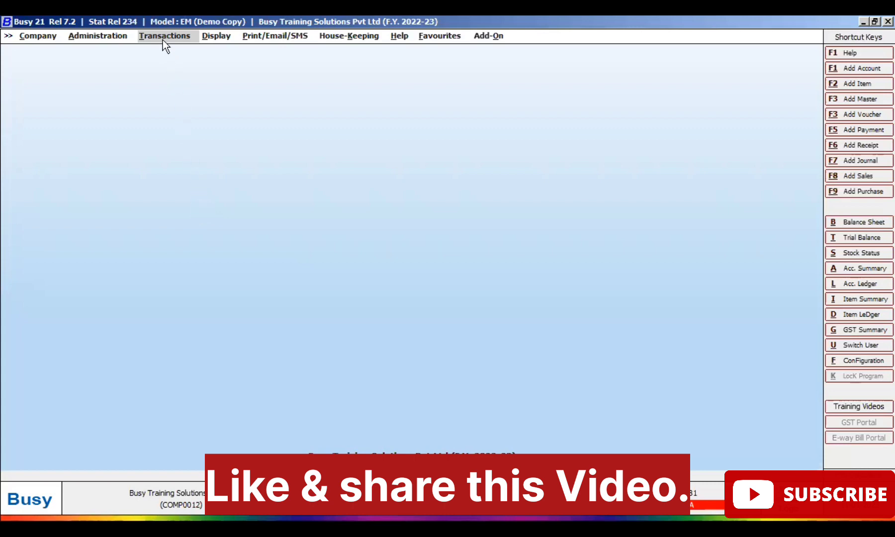
Step: Open the Advertisement & Publicity account master for modification, check its group, and save it without edits
click(109, 38)
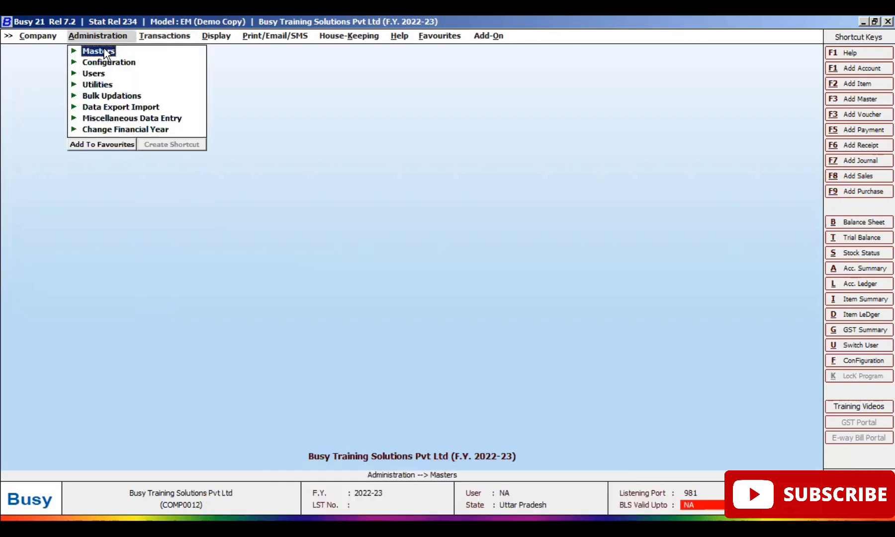
click(104, 52)
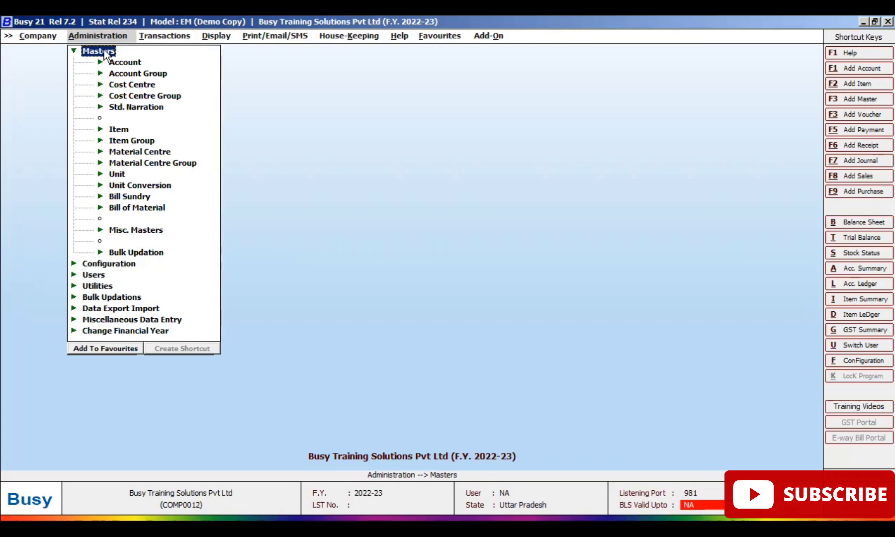
click(122, 64)
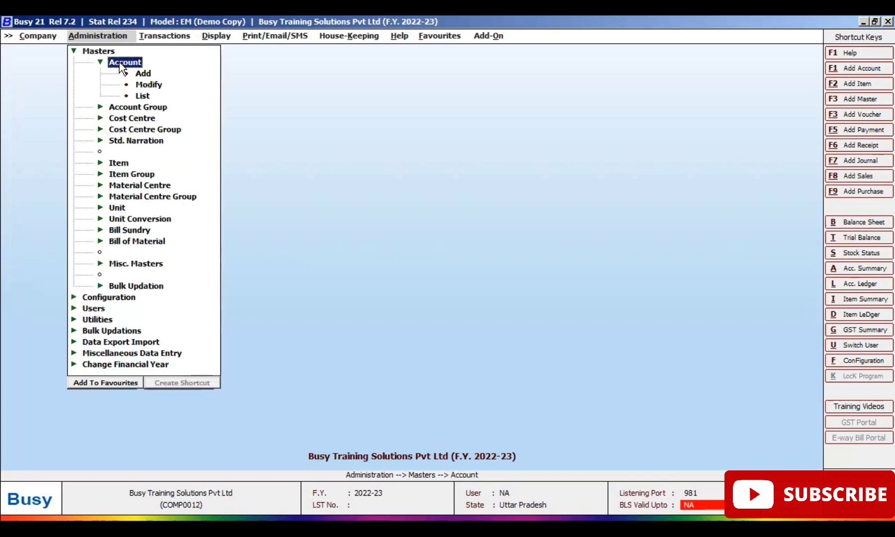
click(138, 84)
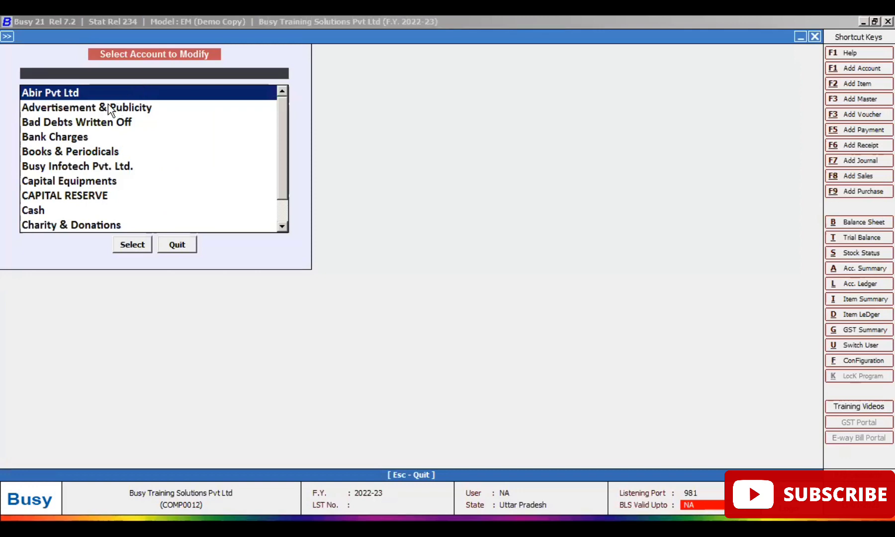
double_click(145, 112)
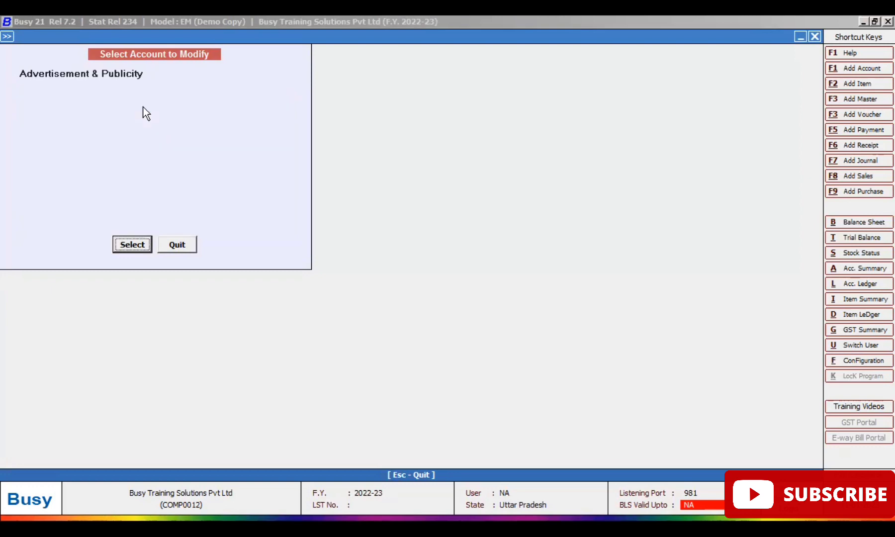
click(135, 246)
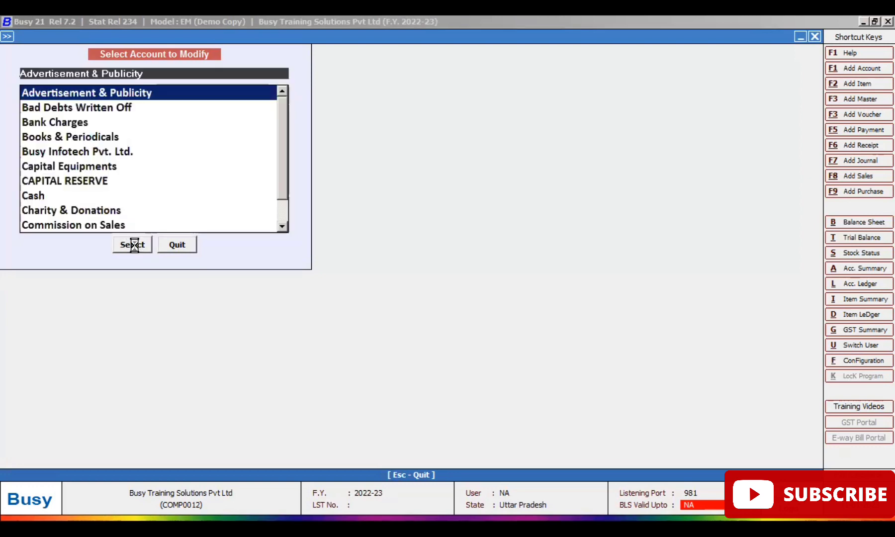
click(134, 245)
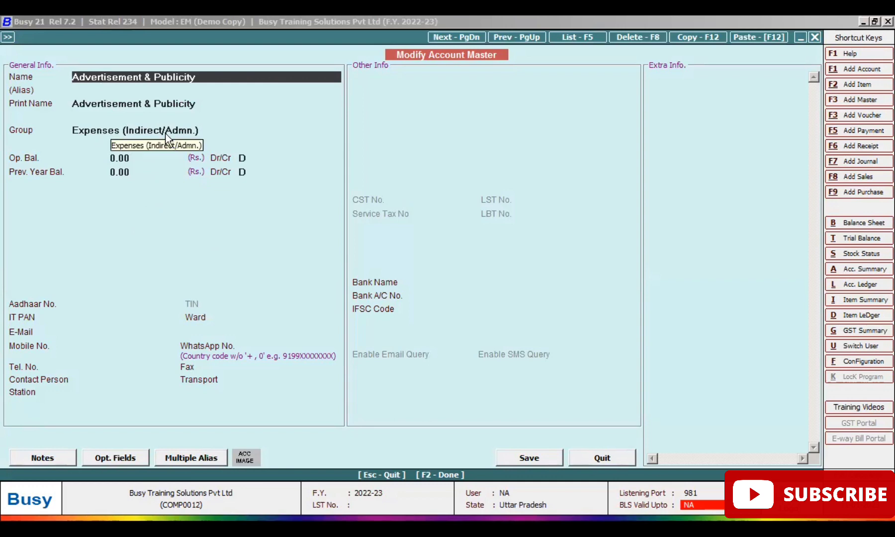
key(F2)
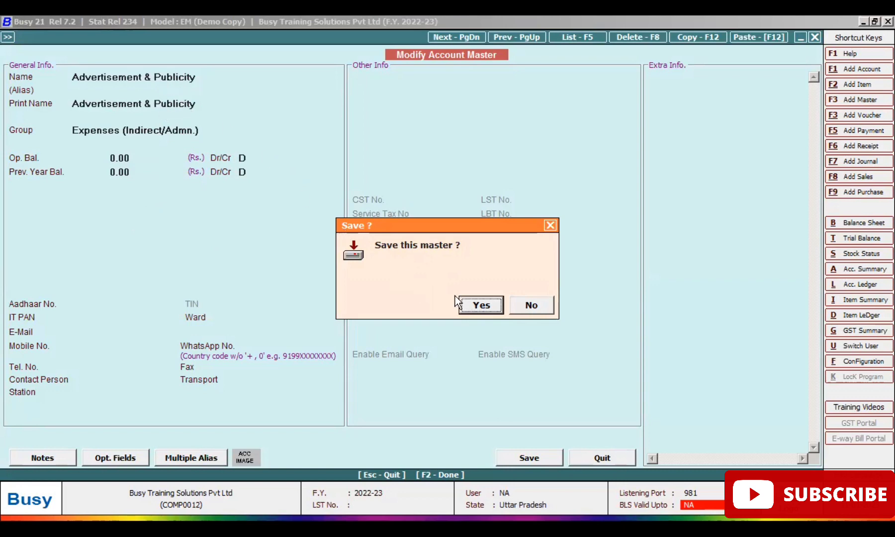
click(476, 308)
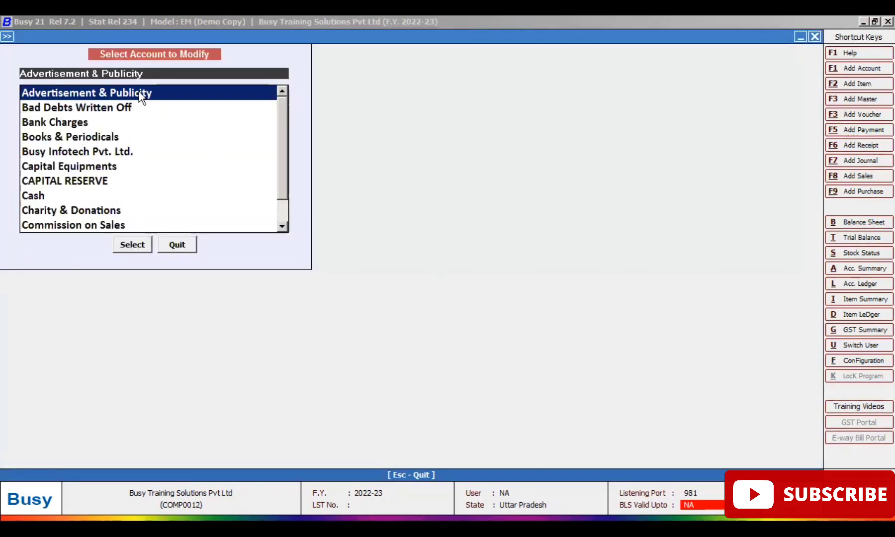
key(Escape)
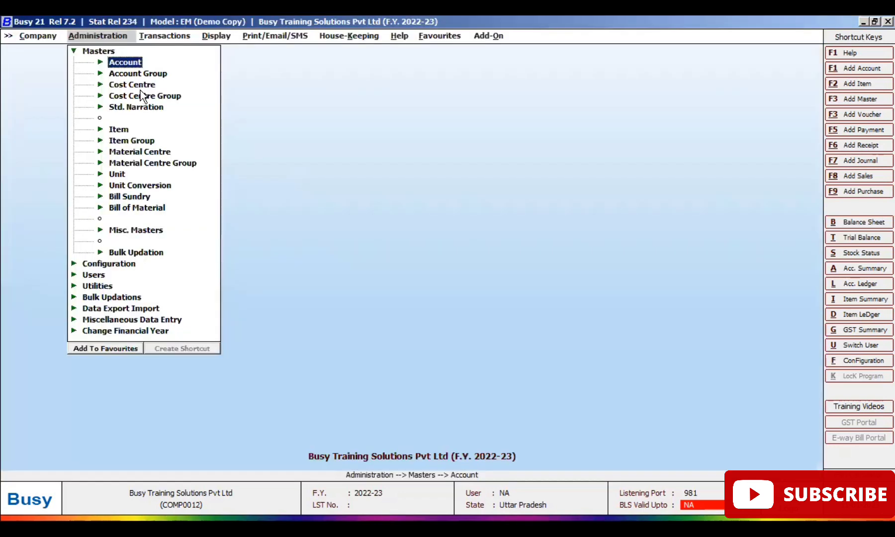
key(Escape)
Step: Start a new payment voucher in Busy and check the first payment's date in the Word project
click(153, 38)
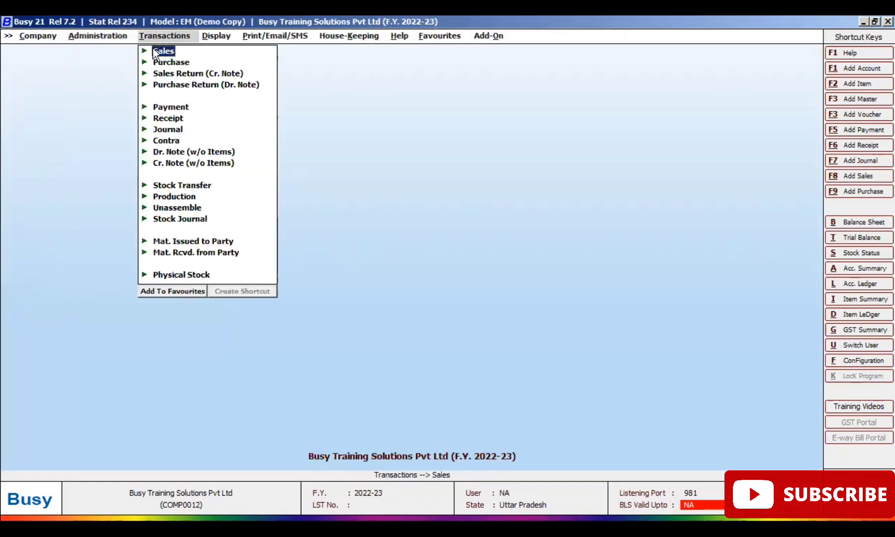
click(168, 108)
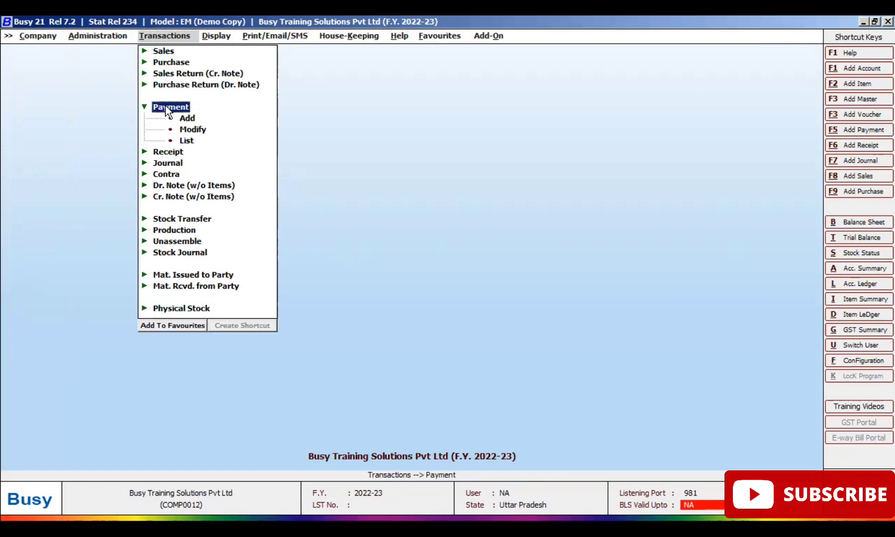
click(186, 119)
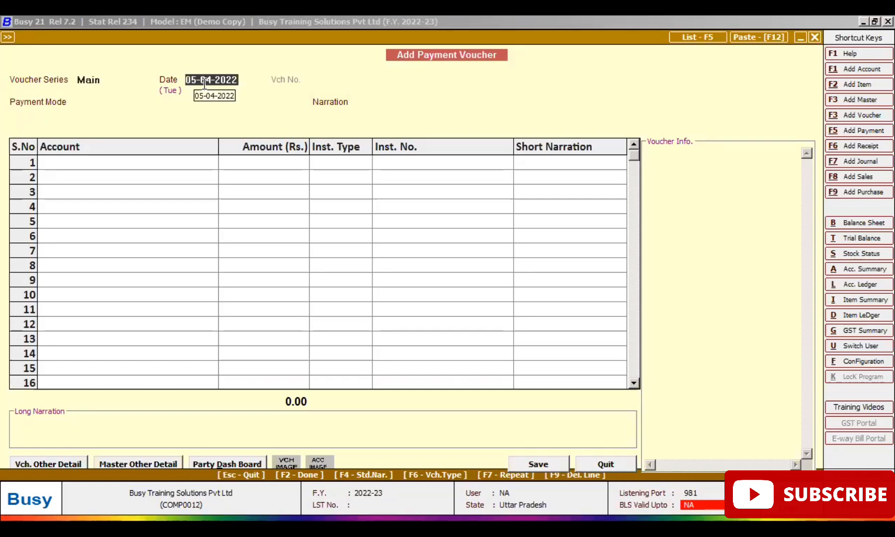
key(alt+Tab)
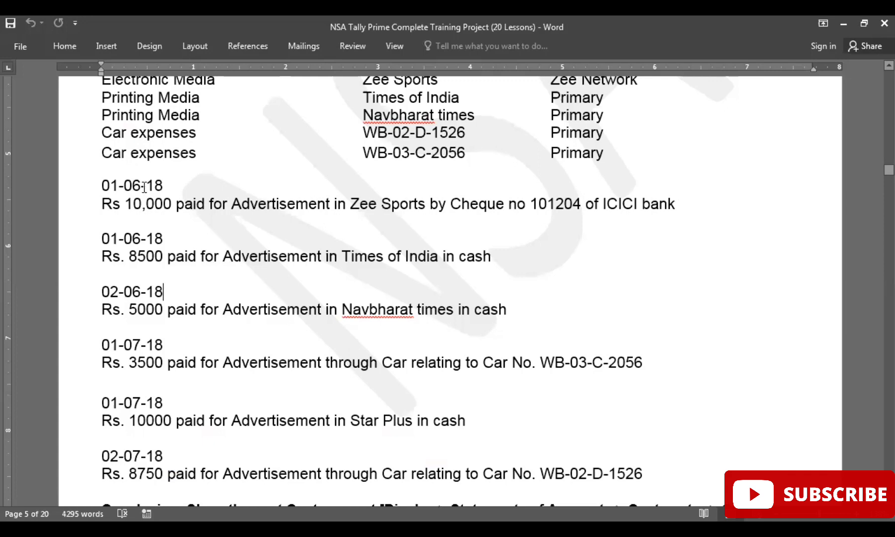
key(alt+Tab)
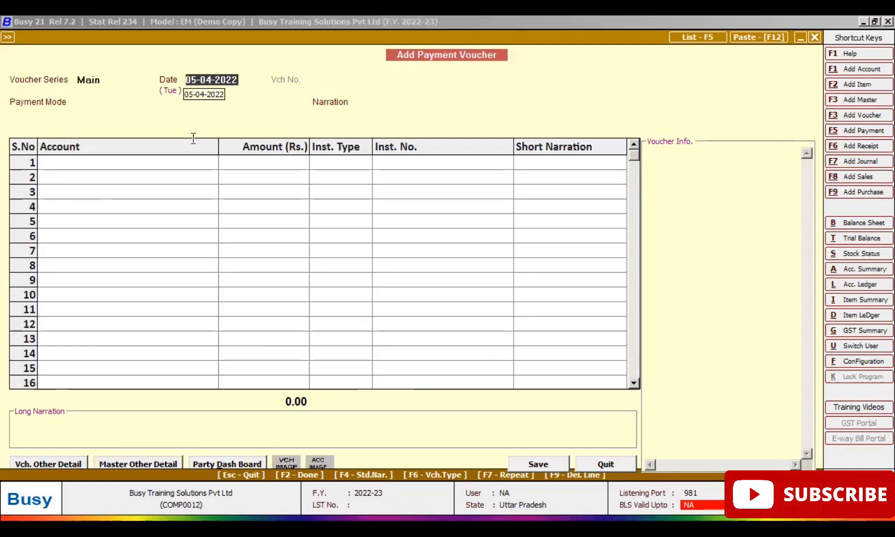
Step: In the Word project, change the date of the Rs 10,000 Zee Sports advertisement payment to 05-04-18
key(alt+Tab)
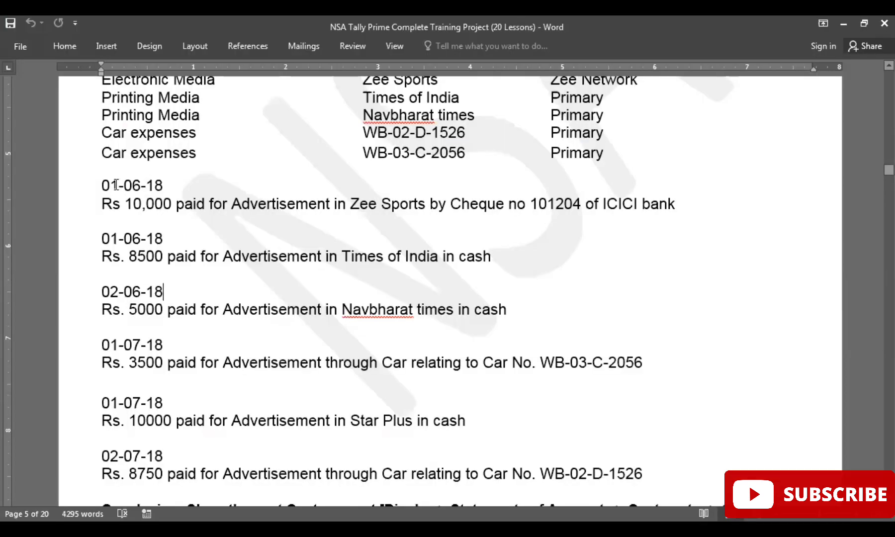
click(118, 185)
key(BackSpace)
text(5)
key(Right)
key(Right)
key(Right)
key(BackSpace)
text(4)
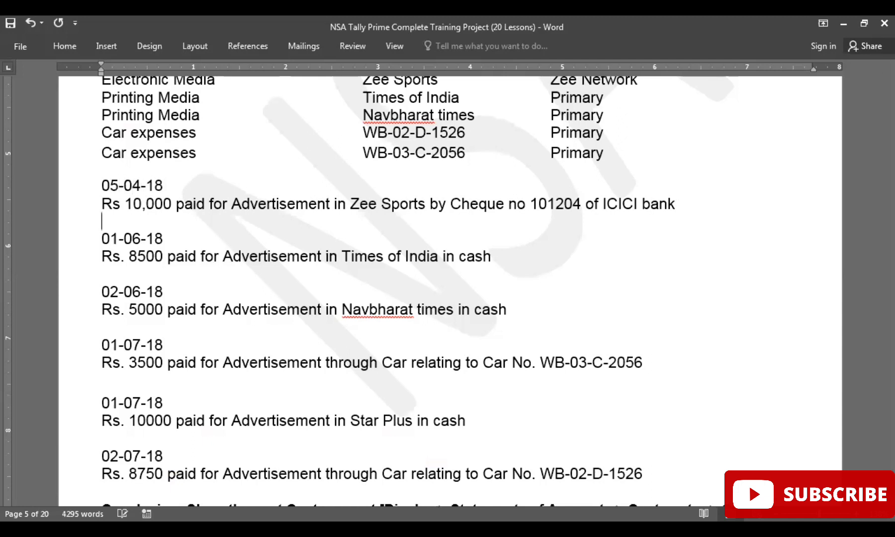
Step: Change the date of the Rs. 8500 Times of India advertisement payment to 06-04-18
key(Left)
key(Left)
key(Right)
key(BackSpace)
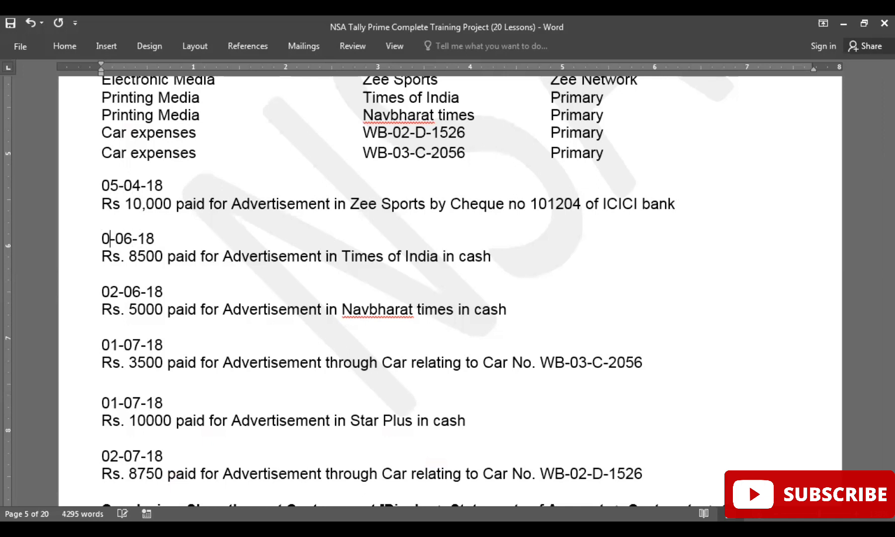
text(6)
key(Right)
key(Right)
key(Right)
key(BackSpace)
text(4)
Step: Change the dates of the remaining four advertisement payments to 07-04-18, 08-04-18, 09-04-18 and 10-04-18, in listed order
key(Down)
key(Down)
key(Down)
key(Left)
key(Left)
key(Left)
key(BackSpace)
text(7)
key(Right)
key(Right)
key(Right)
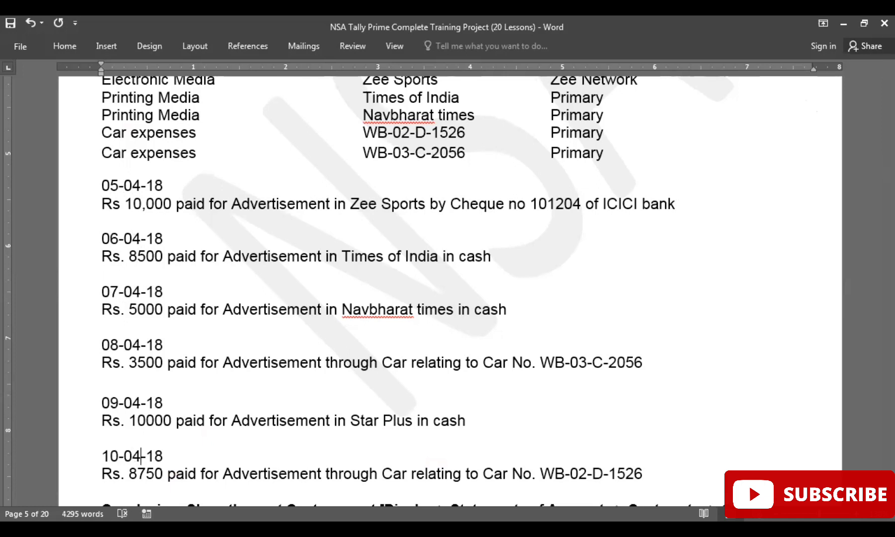
scroll(115, 344, down, 3)
scroll(115, 344, up, 3)
scroll(115, 344, up, 1)
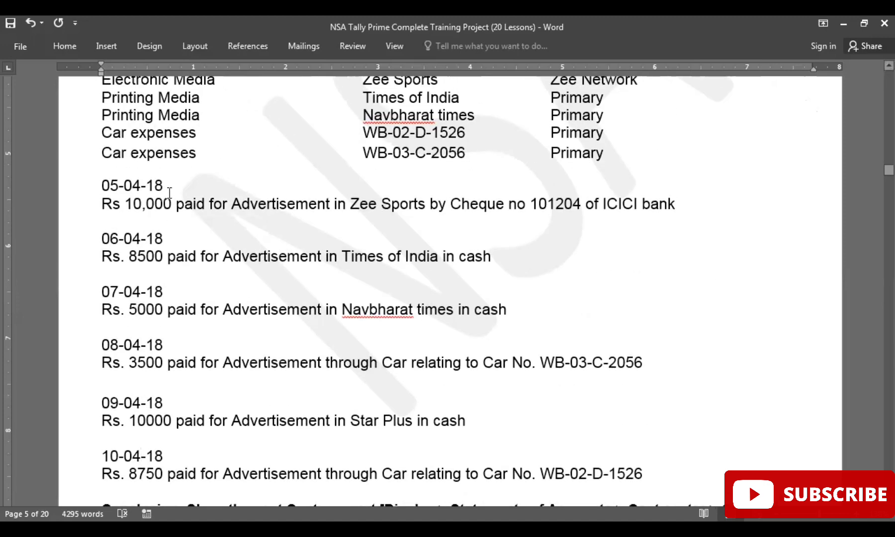
Step: Switch to Busy, keep the payment voucher's date at 05-04-2022, set the payment mode to ICICI Bank and leave the header narration blank
key(alt+Tab)
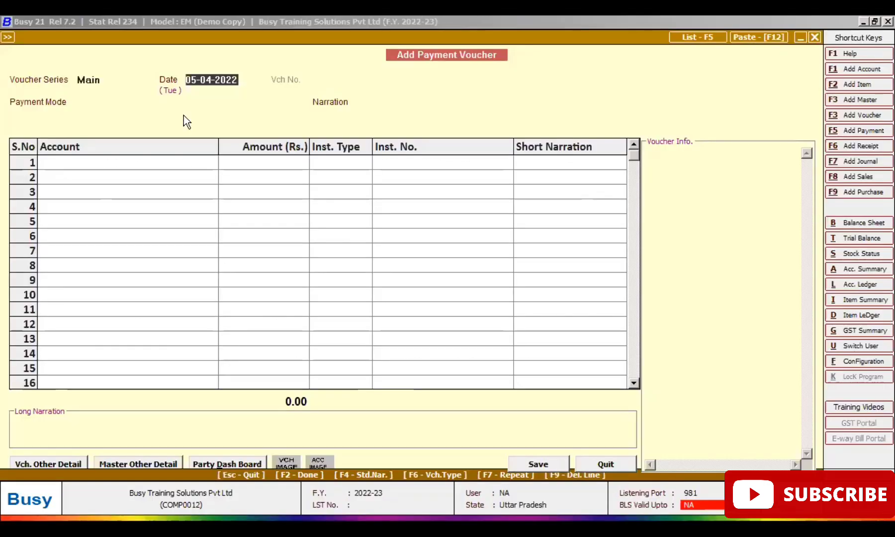
key(Return)
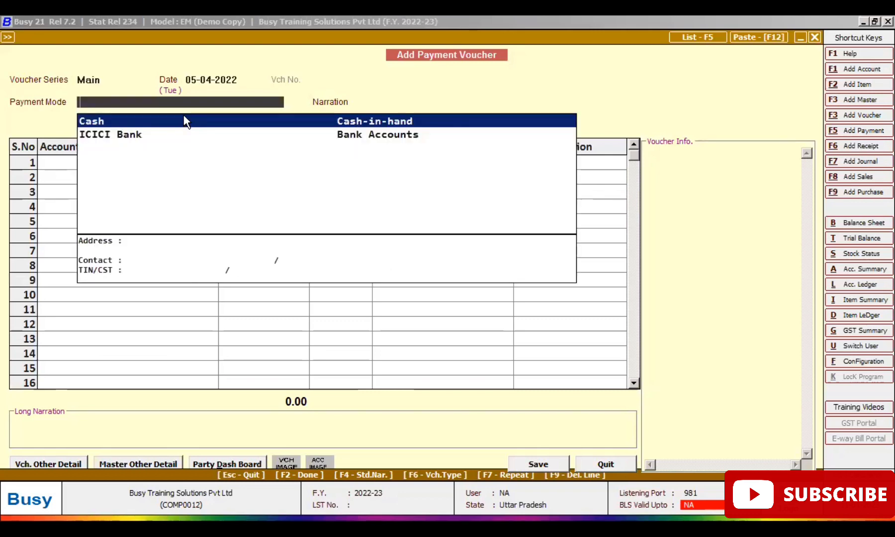
key(Down)
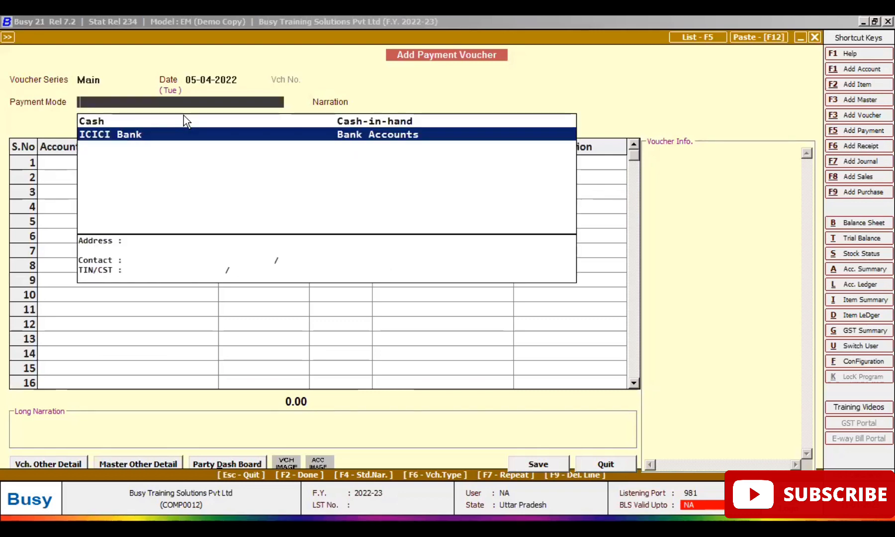
key(Return)
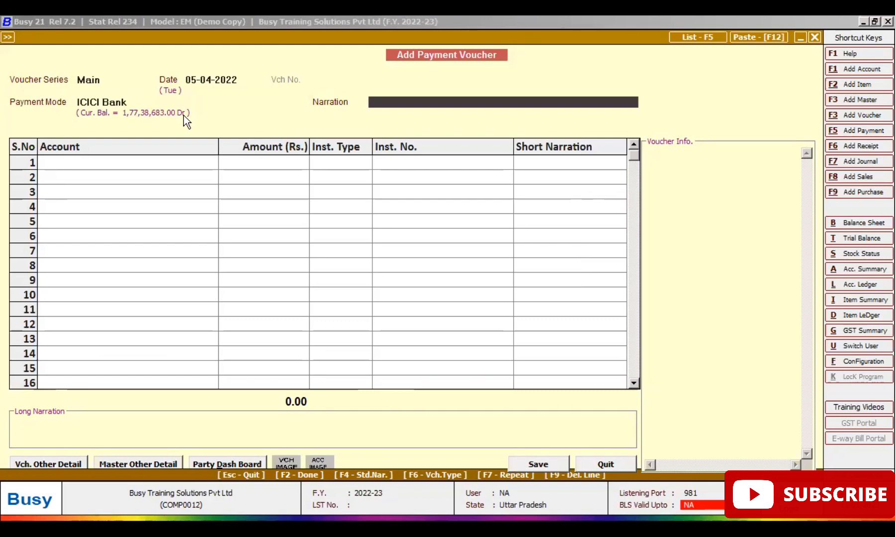
key(Return)
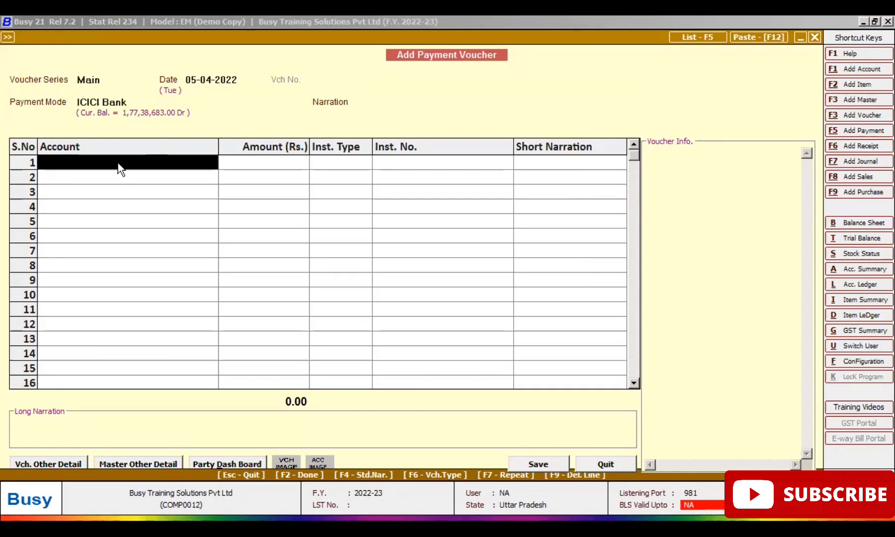
Step: Enter the Advertisement & Publicity account on the voucher's first line with the Zee Sports payment's amount of 10000 from the Word project
text(ad)
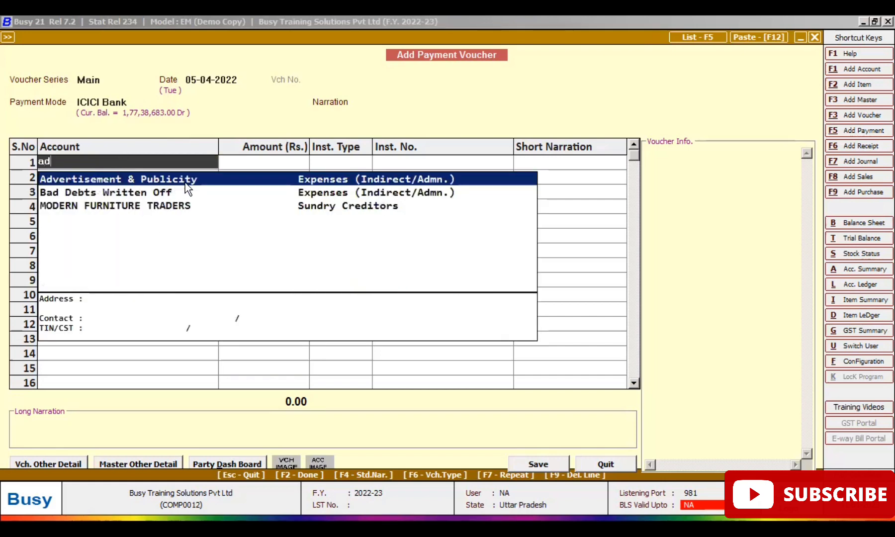
key(Return)
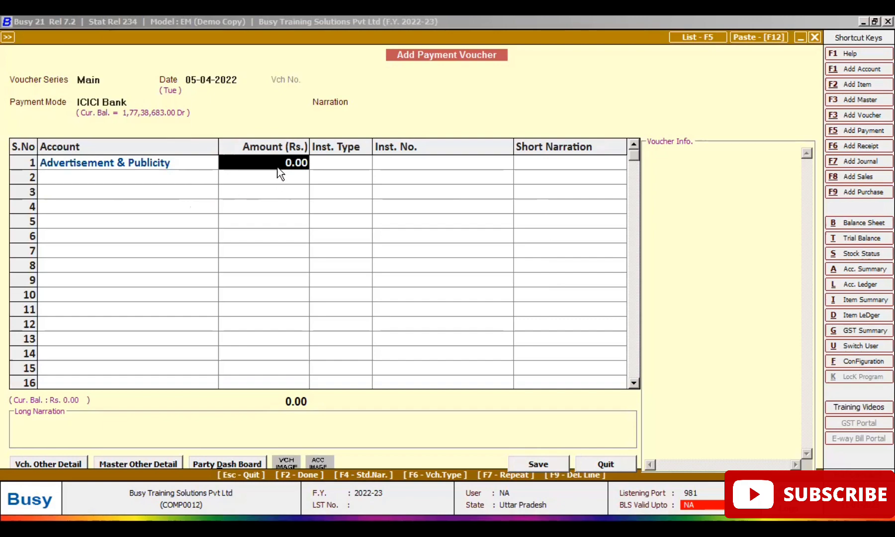
key(alt+Tab)
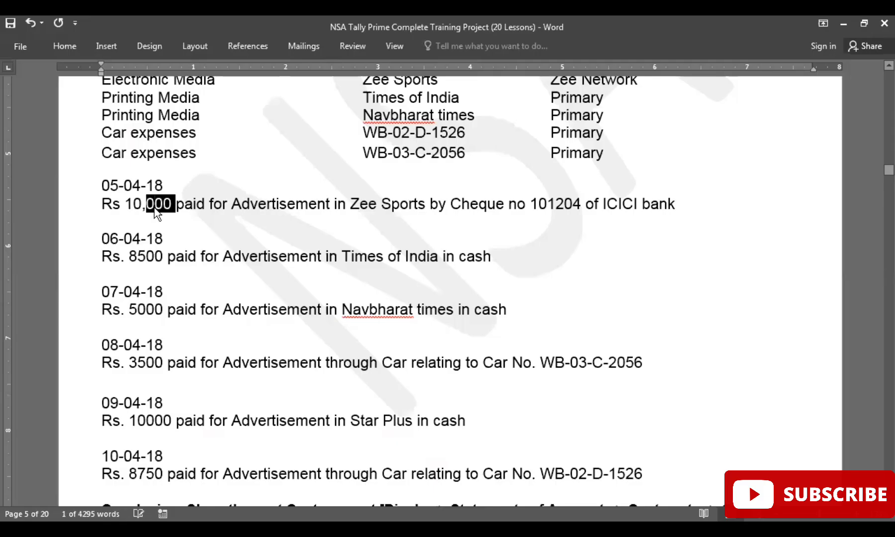
key(alt+Tab)
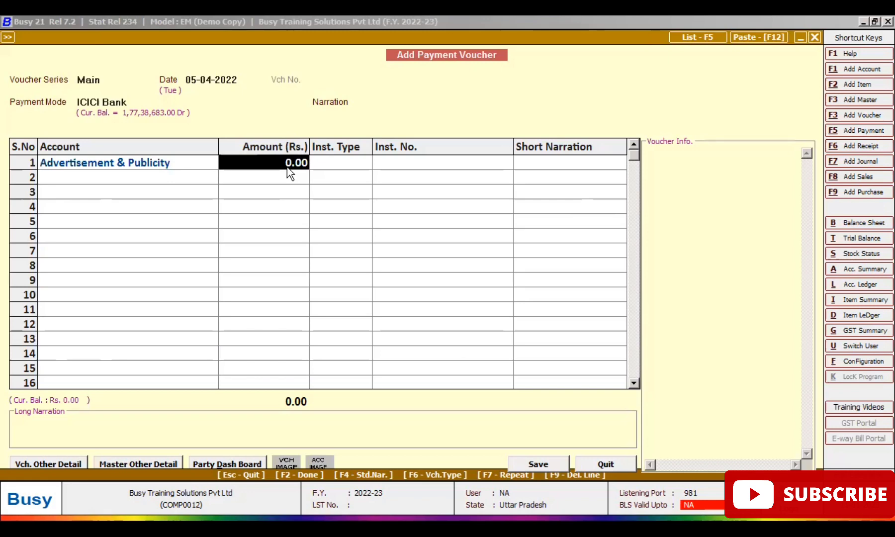
text(10000)
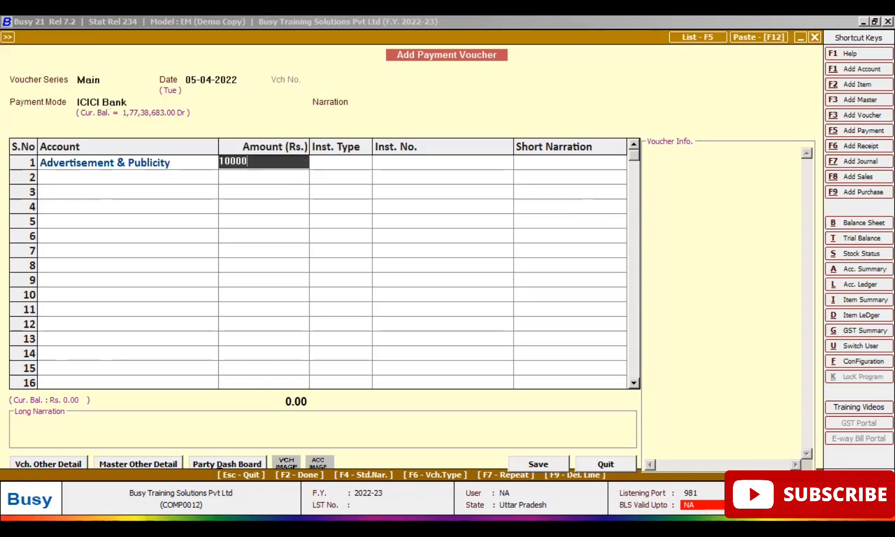
key(Return)
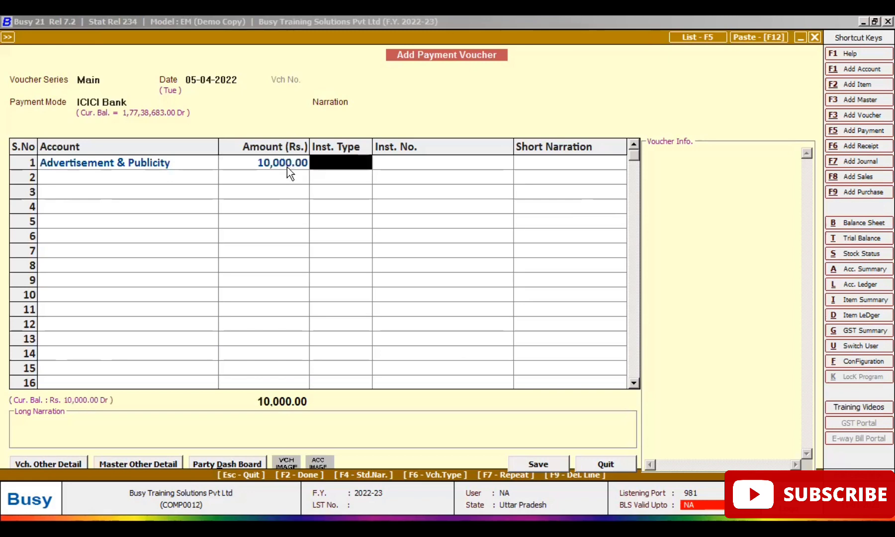
Step: Set the payment line's instrument type to CHQ. and its instrument number to 101204
key(Down)
key(Down)
key(Down)
key(Return)
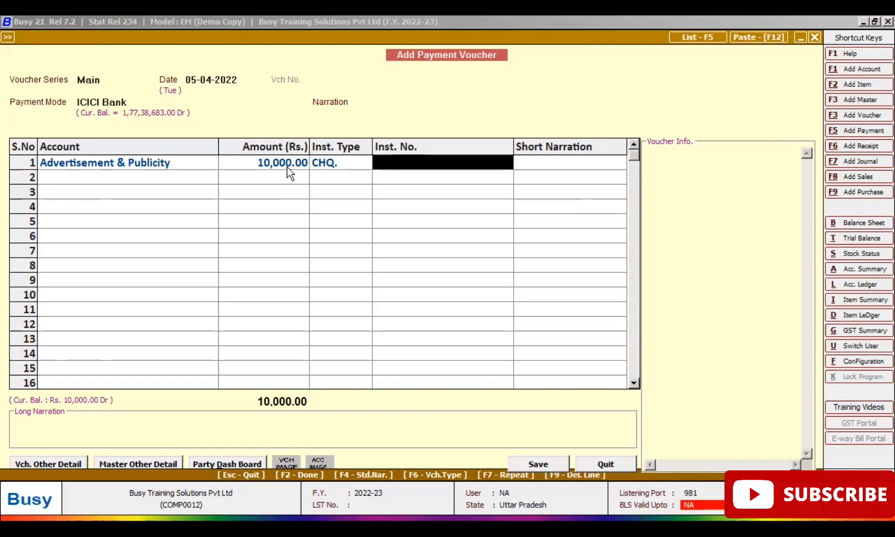
text(101204)
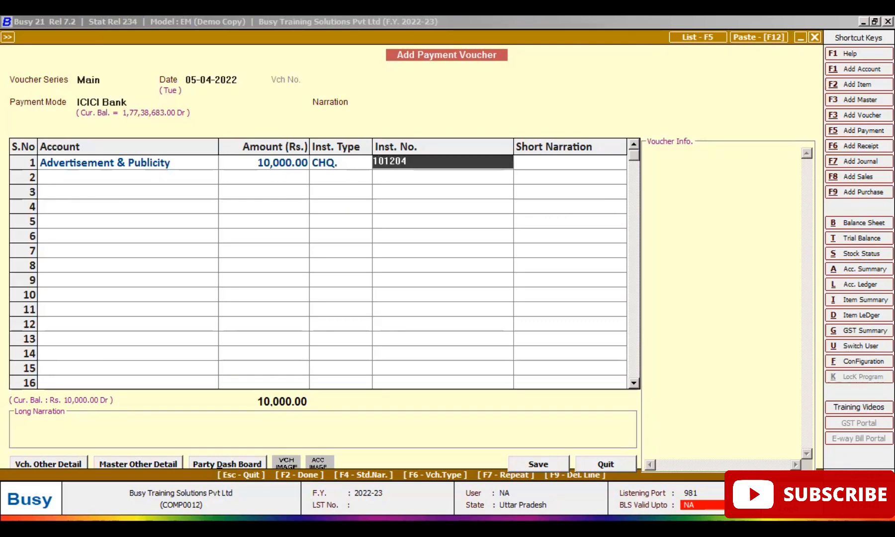
key(Return)
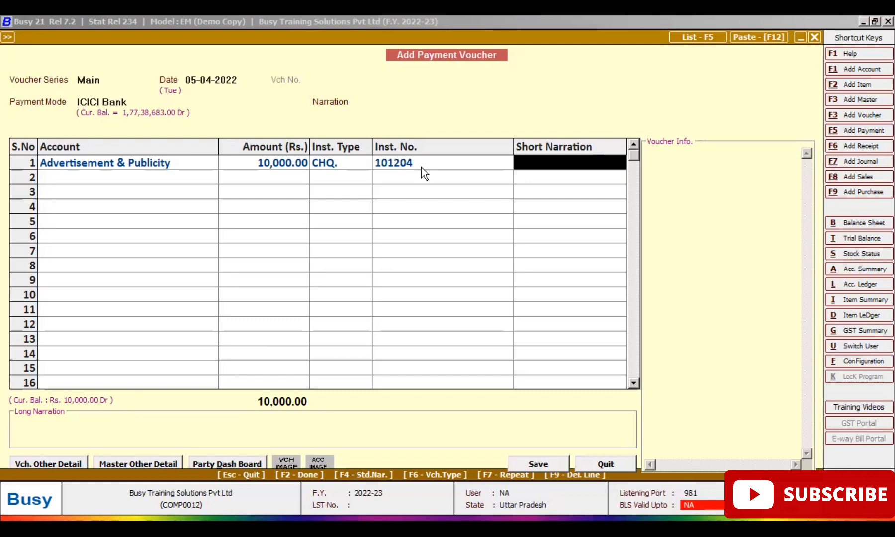
Step: Fill the long narration from the standard narration "Being Amount Paid", extended to read "Being Amount Paid for advertisement."
key(Return)
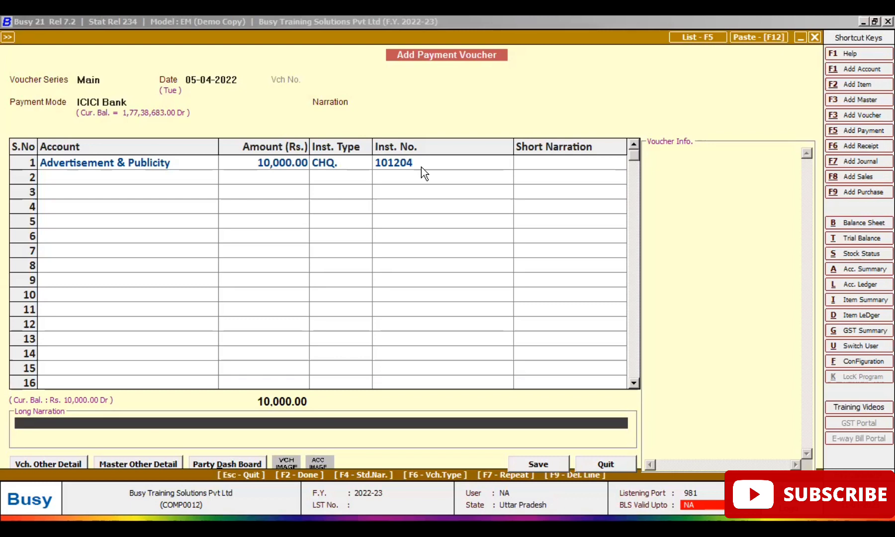
key(F4)
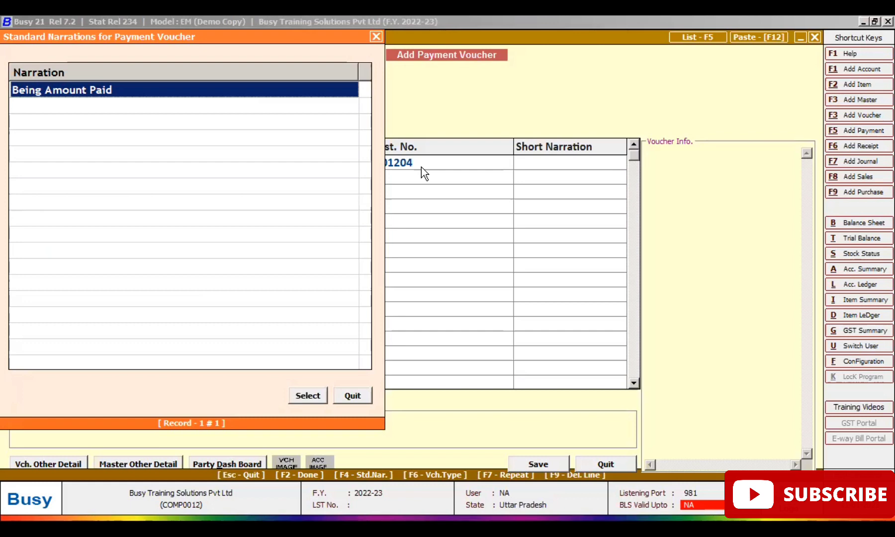
key(Return)
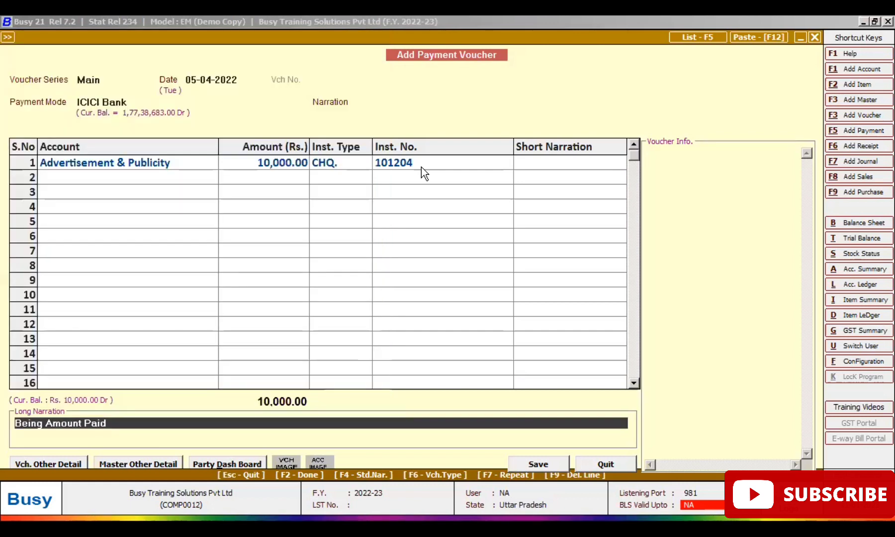
text(for advertisement.)
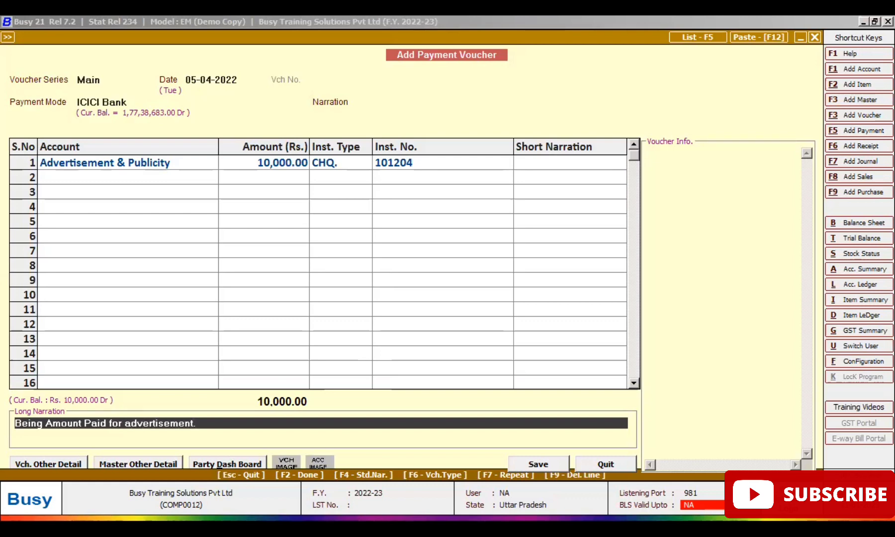
key(Return)
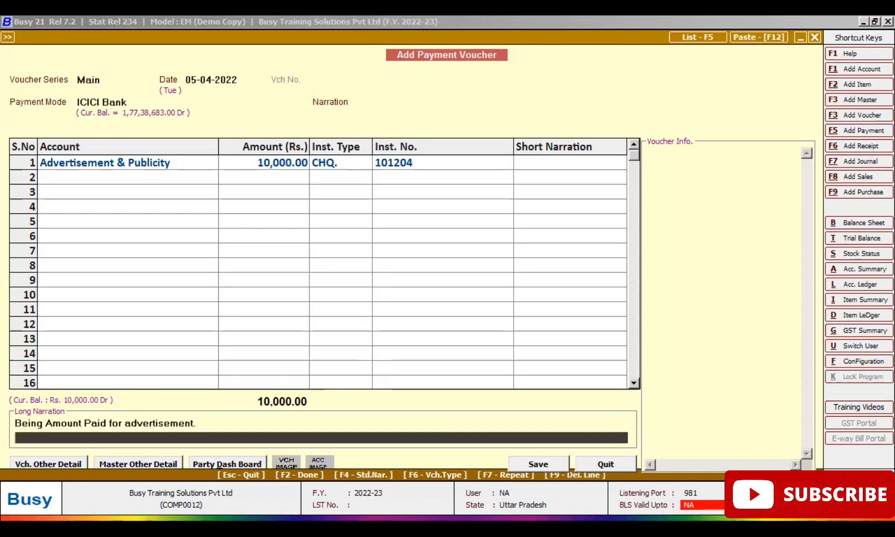
key(Return)
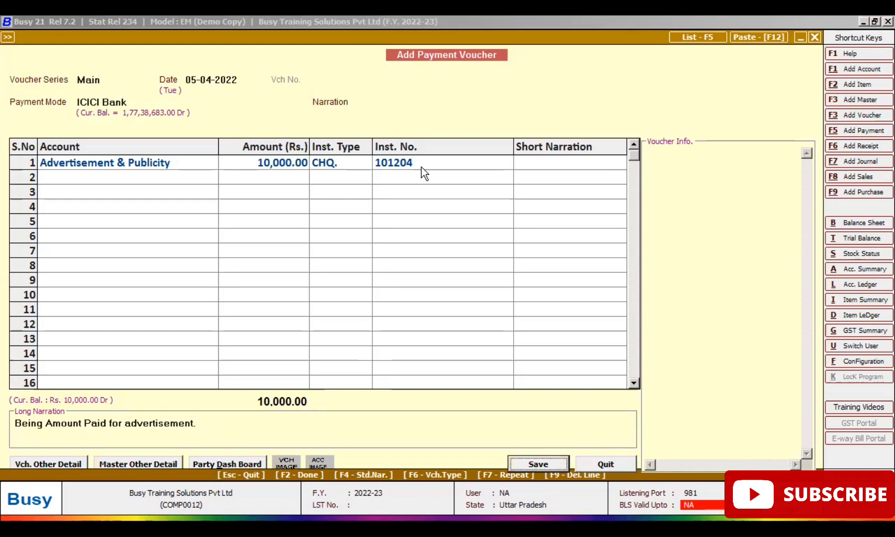
Step: Allocate the full 10,000.00 debit to the Zee Sports cost centre, as named in the Word project, and save the payment voucher
key(Return)
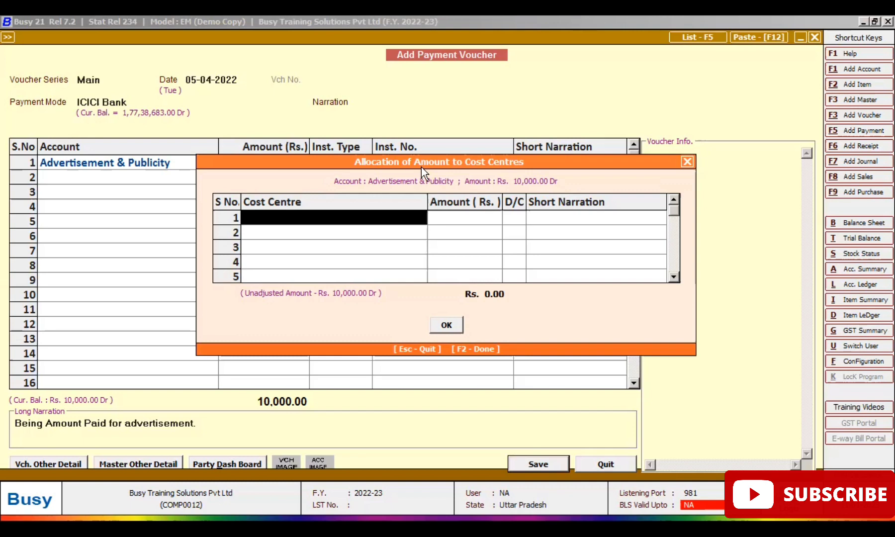
key(Return)
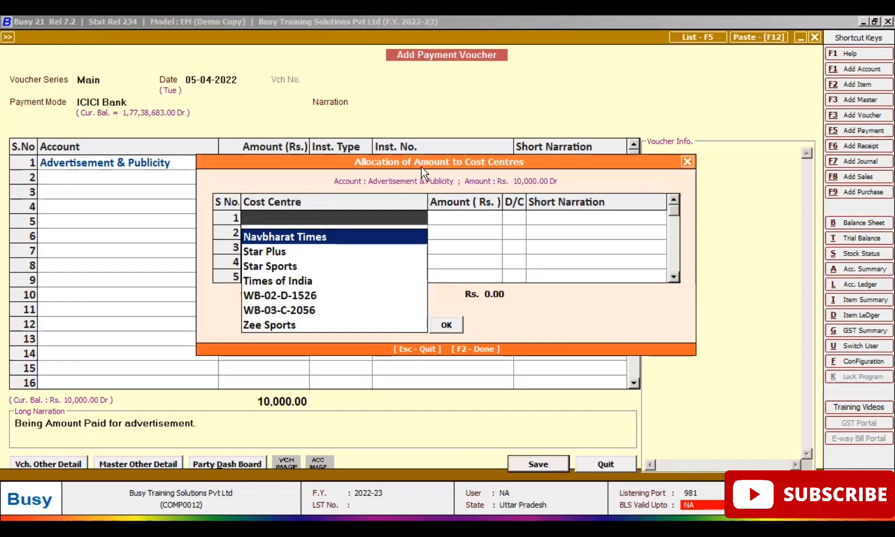
key(alt+Tab)
drag(350, 204, 418, 203)
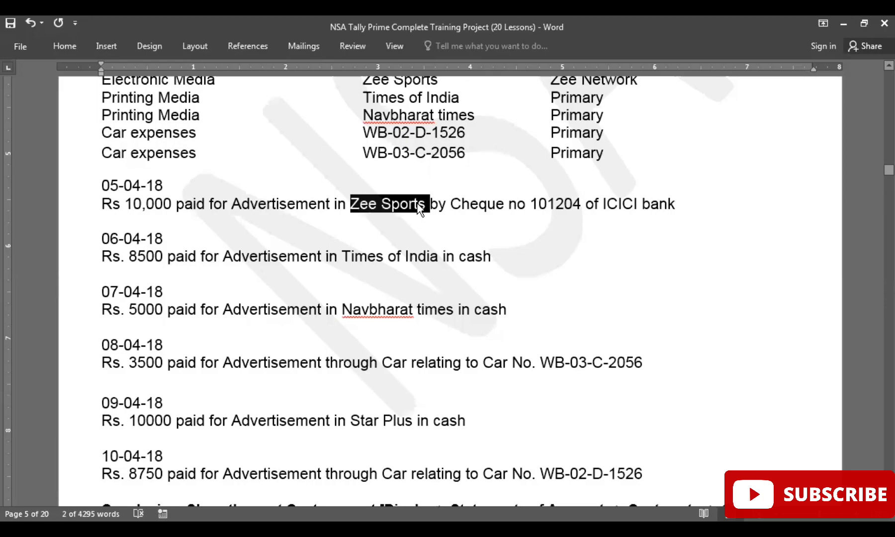
key(alt+Tab)
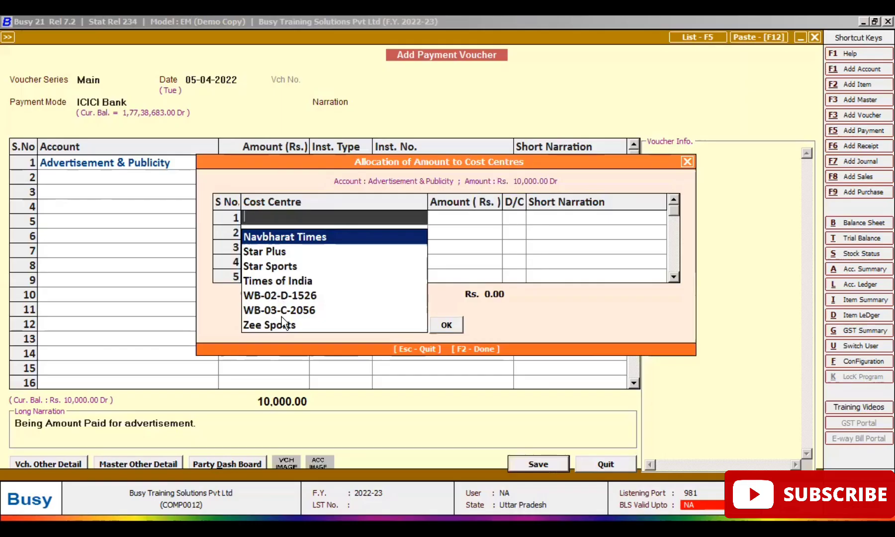
double_click(283, 323)
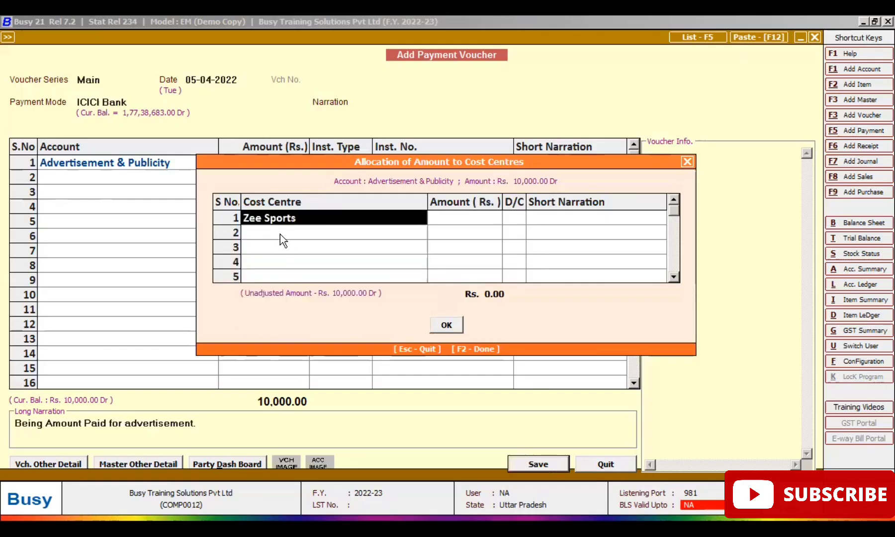
key(Return)
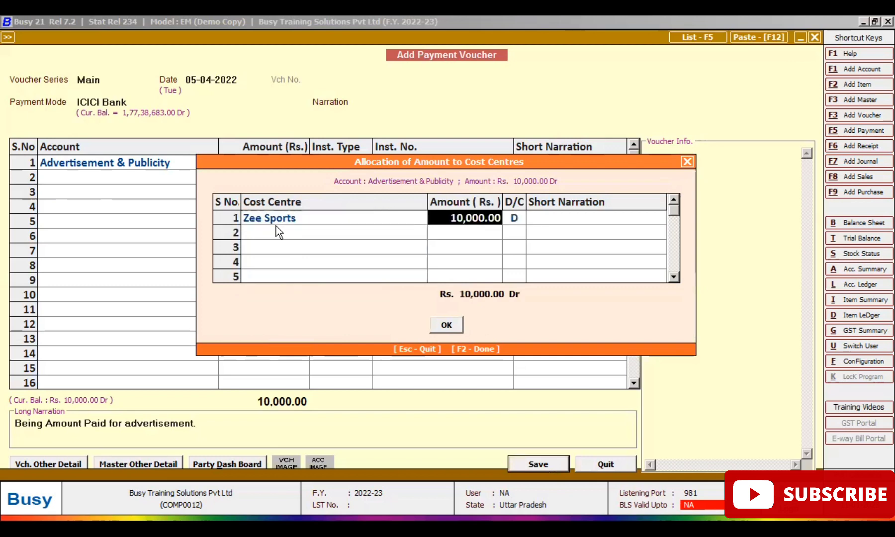
key(Return)
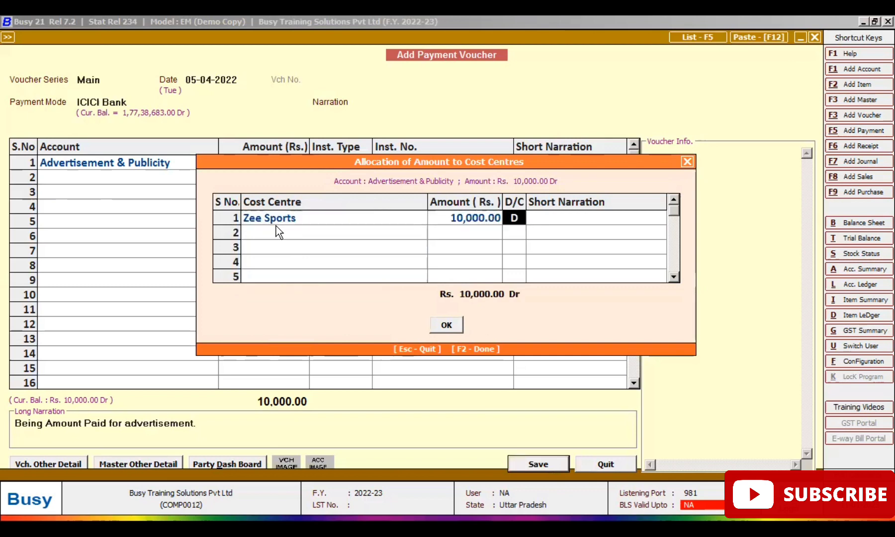
key(F2)
key(F2)
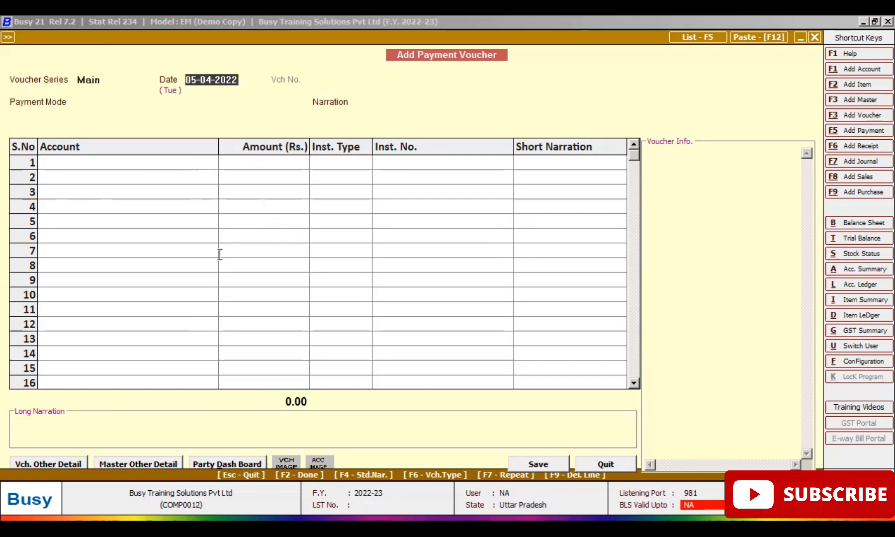
Step: Check the Times of India payment in the Word project, then date the new Busy payment voucher 06-04-2022 with ICICI Bank as payment mode
key(alt+Tab)
double_click(169, 257)
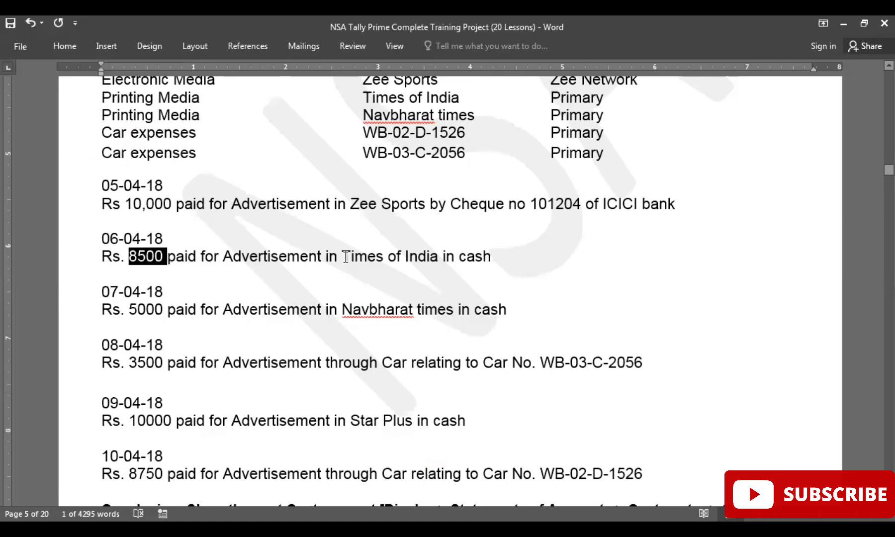
double_click(295, 256)
key(alt+Tab)
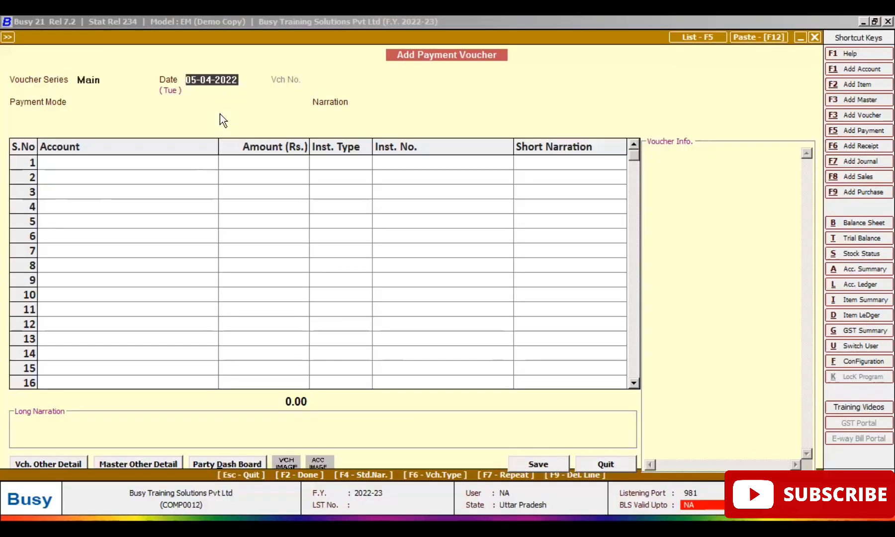
text(6/4)
key(Return)
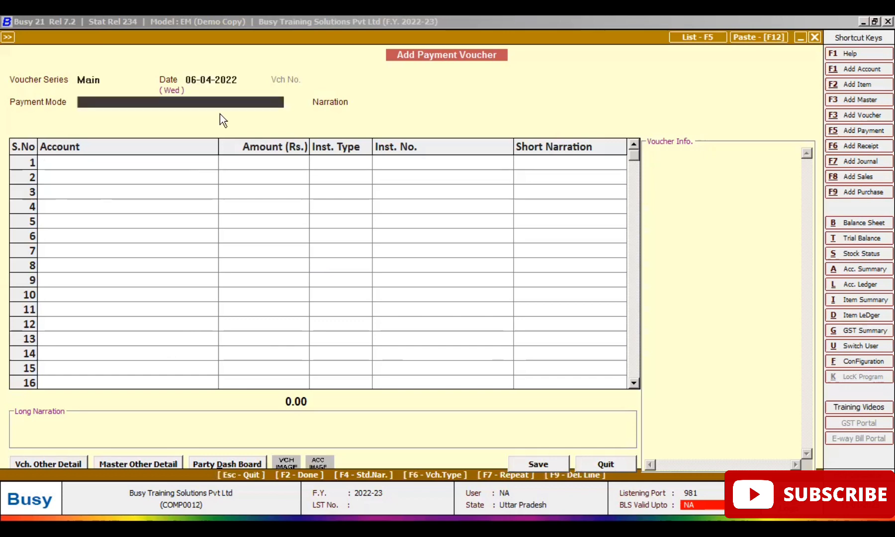
key(Down)
key(Return)
key(Return)
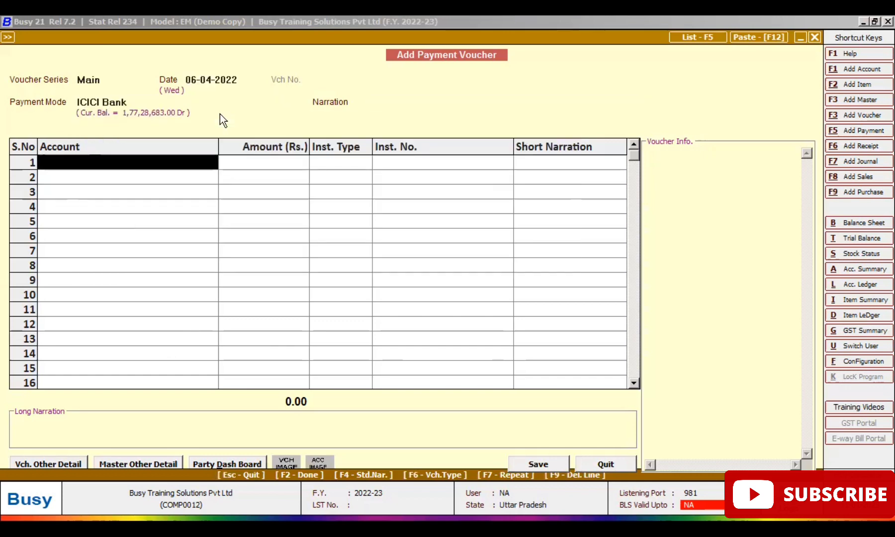
Step: Enter Advertisement & Publicity as the payment line's account with the 8,500.00 amount given in the Word project
text(ad)
key(Return)
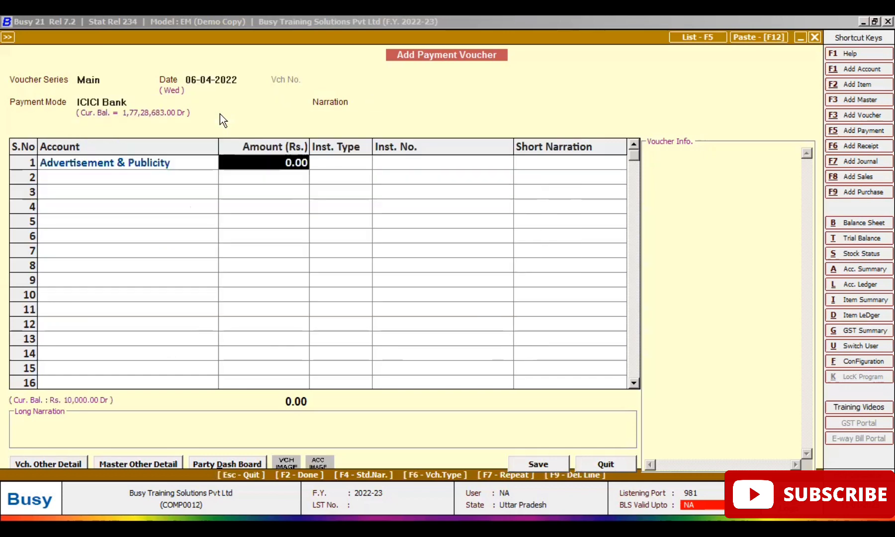
key(alt+Tab)
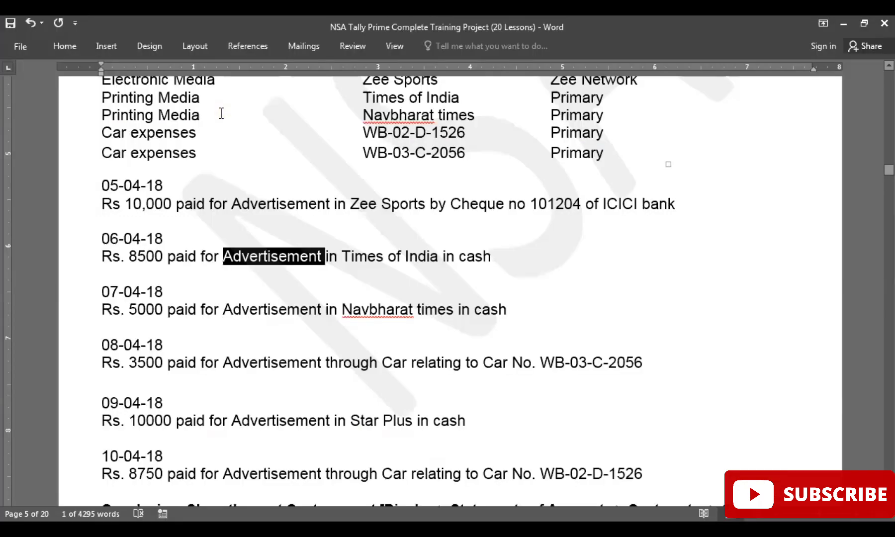
key(alt+Tab)
text(8500)
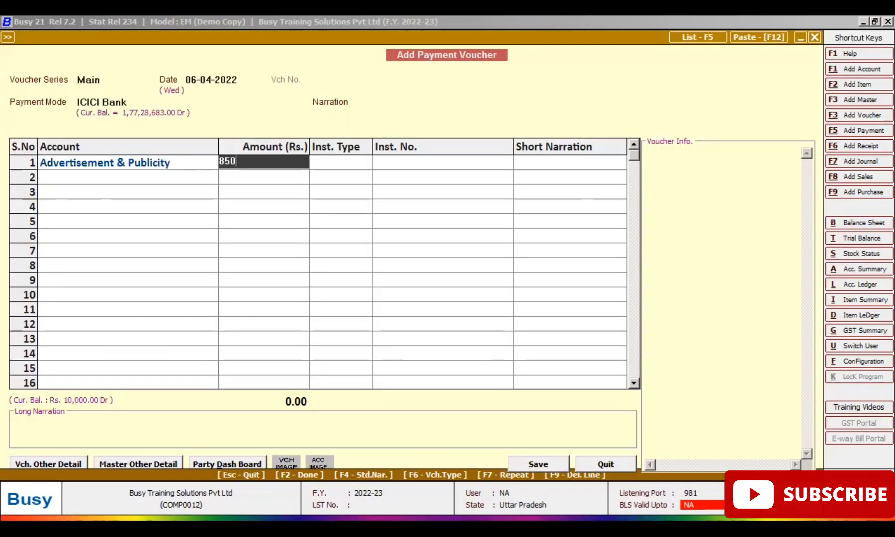
key(Return)
key(Down)
key(Down)
key(Down)
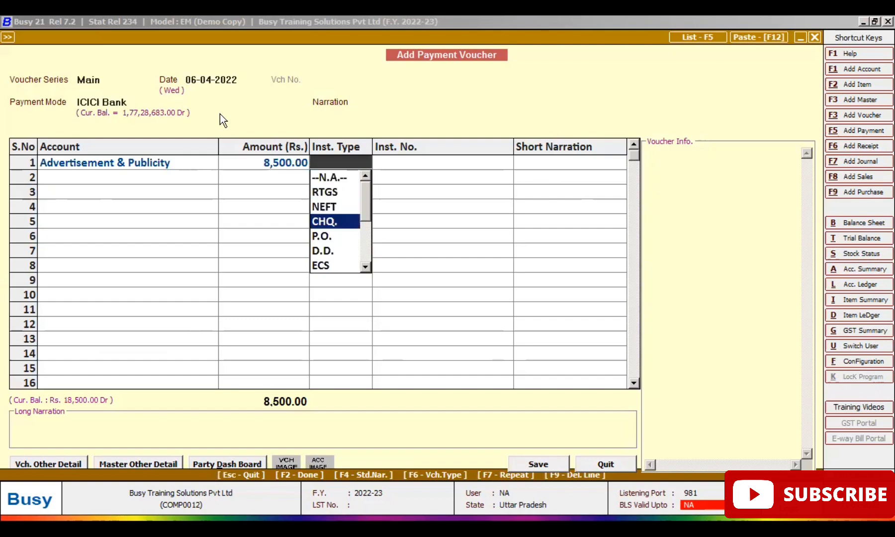
Step: Check how the Times of India advertisement is paid in the Word project, then change the Busy voucher's payment mode to Cash
key(alt+Tab)
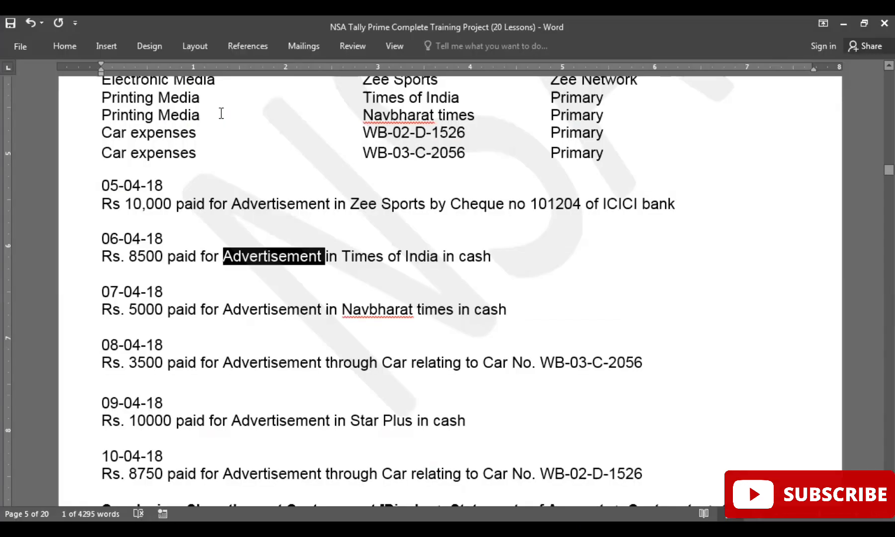
key(alt+Tab)
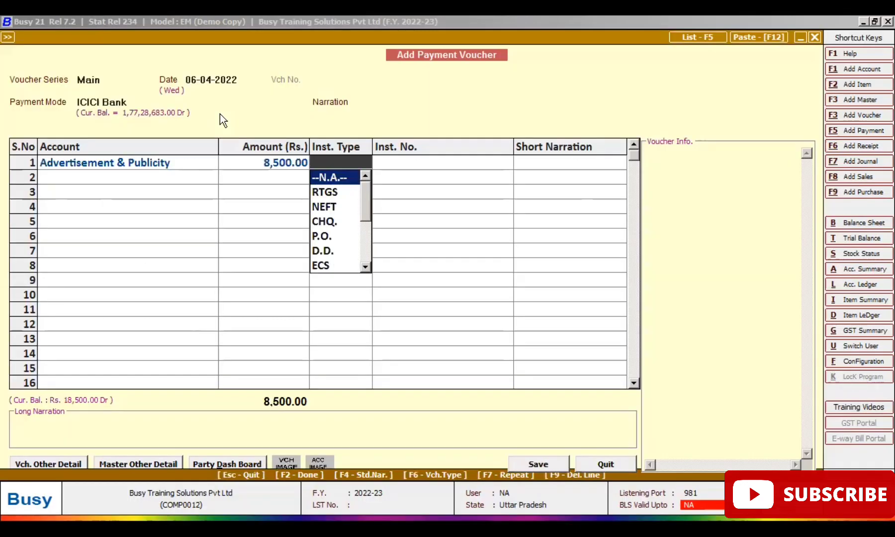
key(alt+Tab)
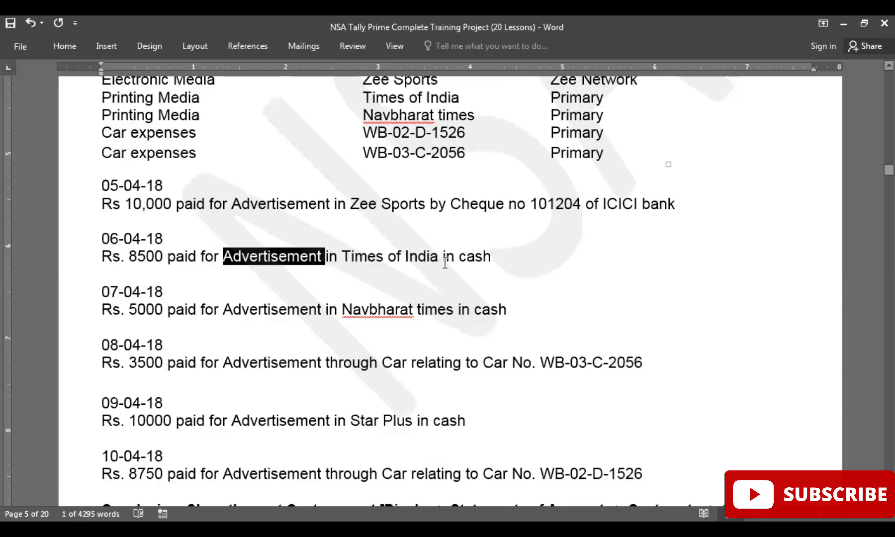
double_click(470, 256)
key(alt+Tab)
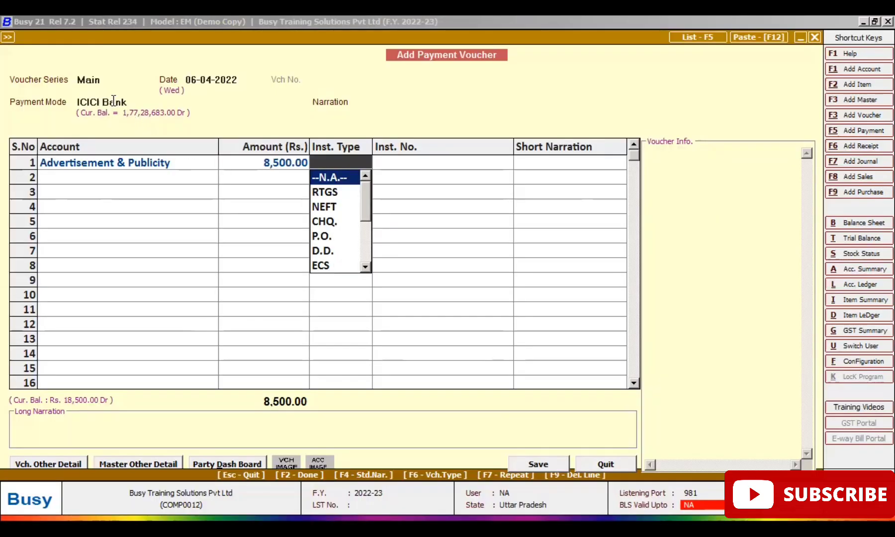
click(130, 102)
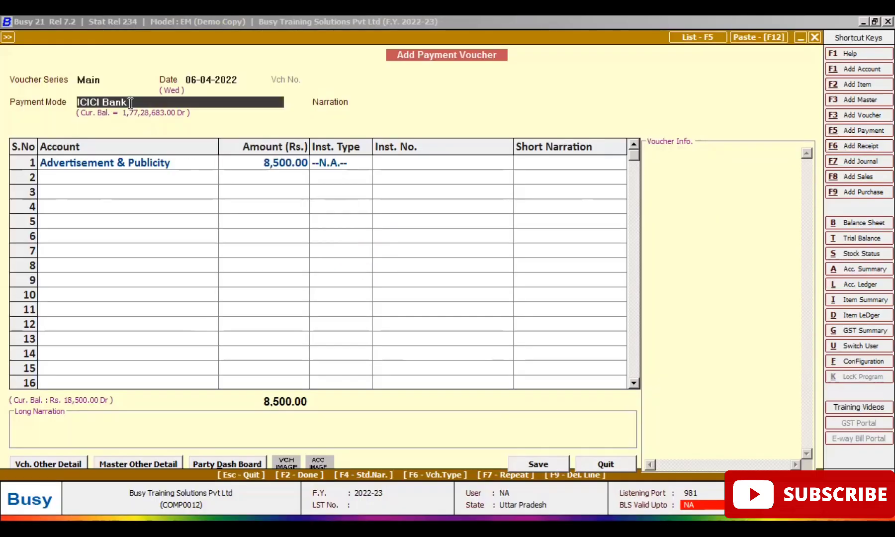
click(130, 103)
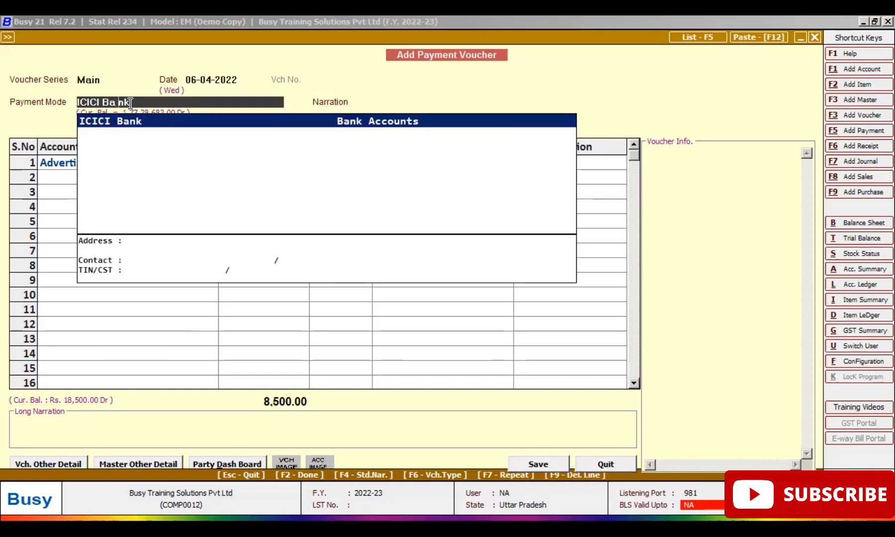
key(BackSpace)
key(BackSpace)
key(BackSpace)
key(BackSpace)
key(BackSpace)
key(BackSpace)
key(BackSpace)
key(BackSpace)
key(BackSpace)
key(BackSpace)
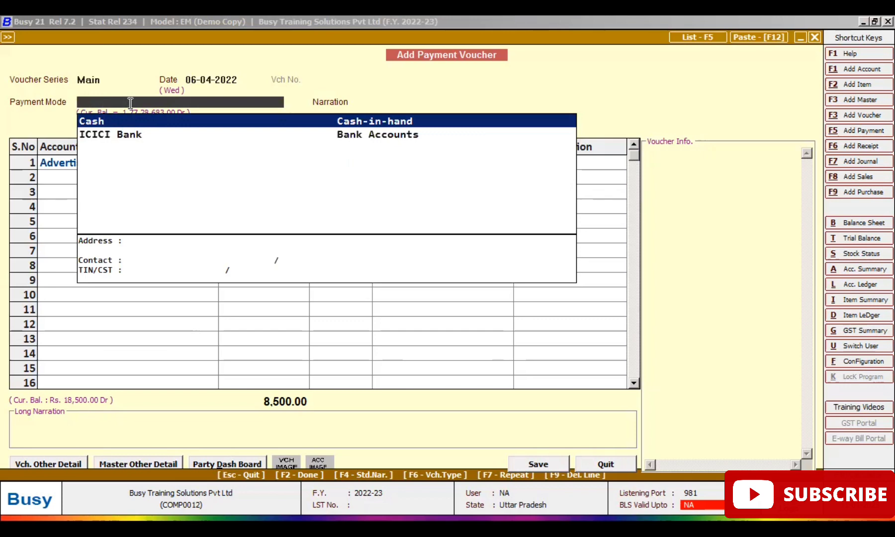
key(Return)
key(Return)
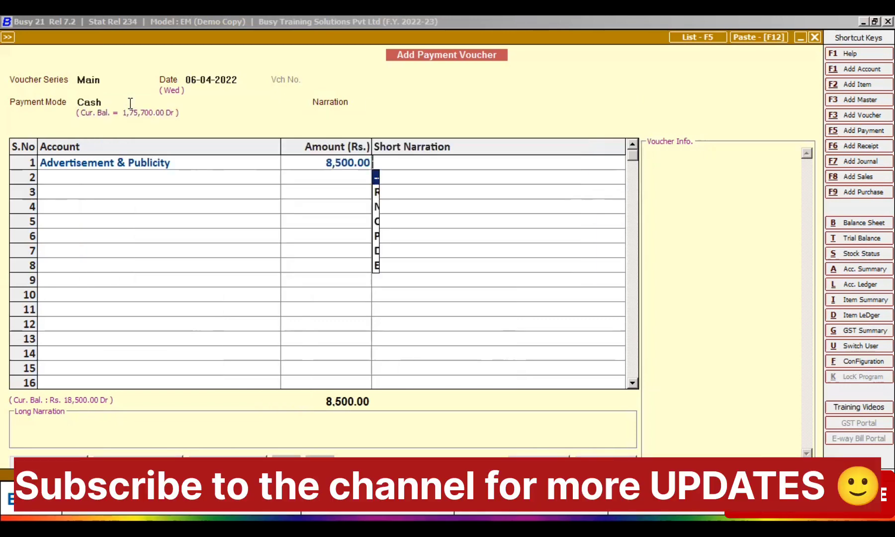
Step: Fill the long narration from the standard narration "Being Amount Paid", extended to read "Being Amount Paid for advt by toi"
click(185, 165)
key(Return)
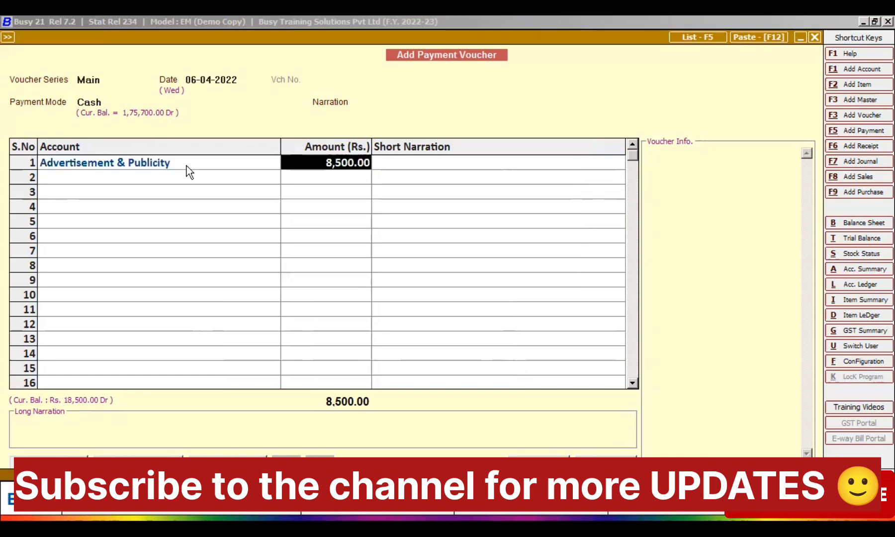
key(Return)
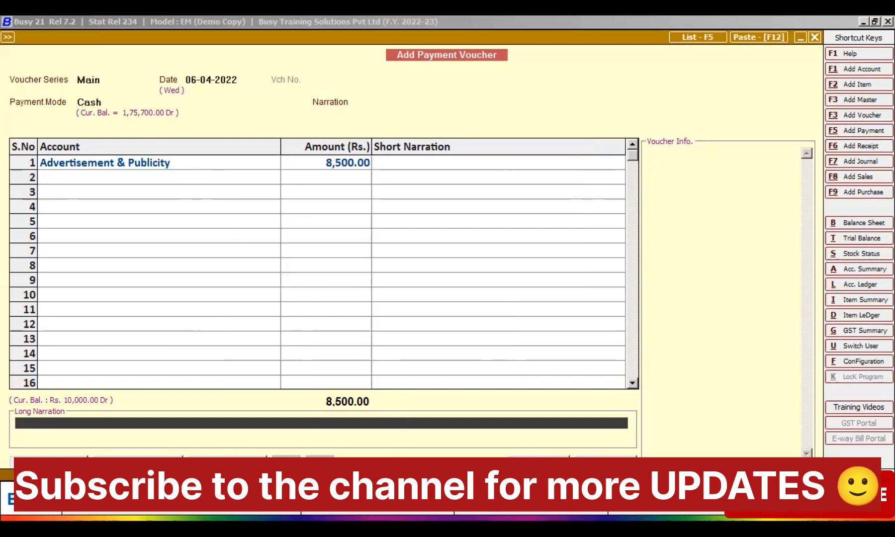
key(F5)
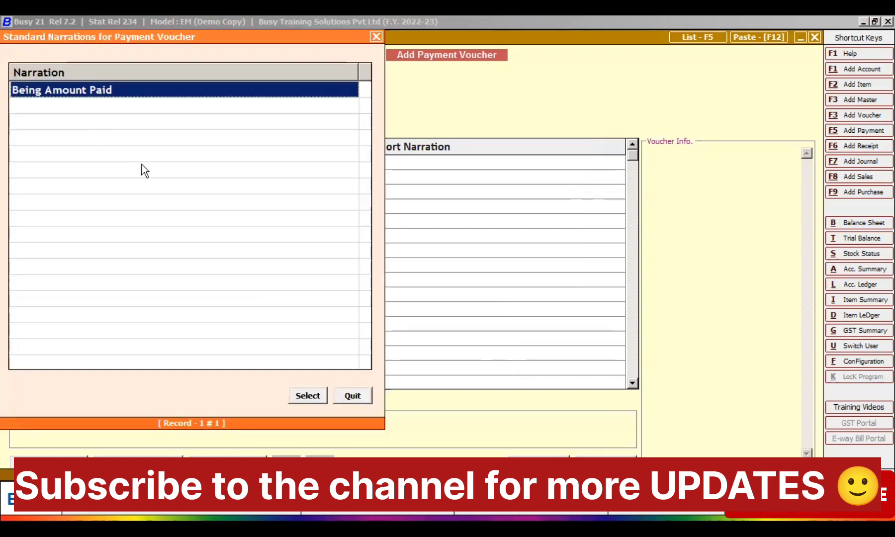
click(316, 398)
text(for advt)
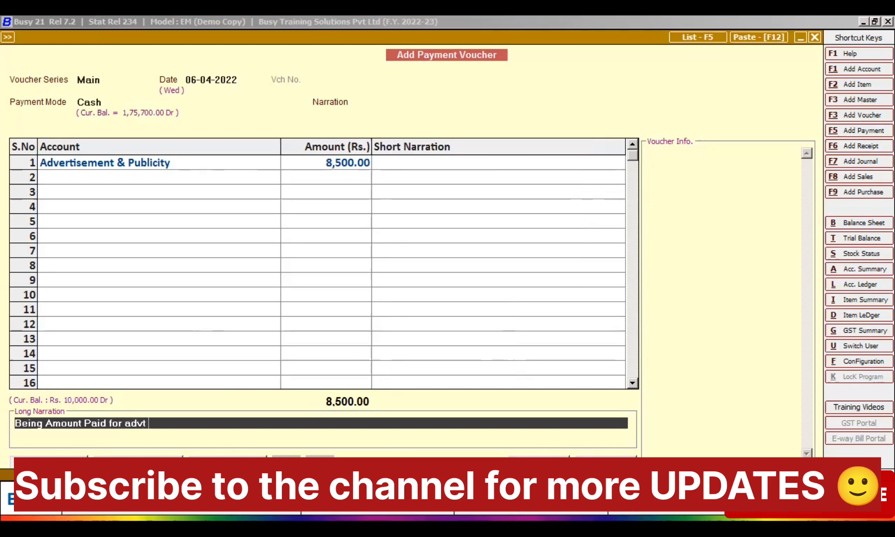
text( by toi)
Step: Allocate the full 8,500.00 debit to the Times of India cost centre and save the payment voucher
key(Return)
key(Down)
key(Down)
key(Down)
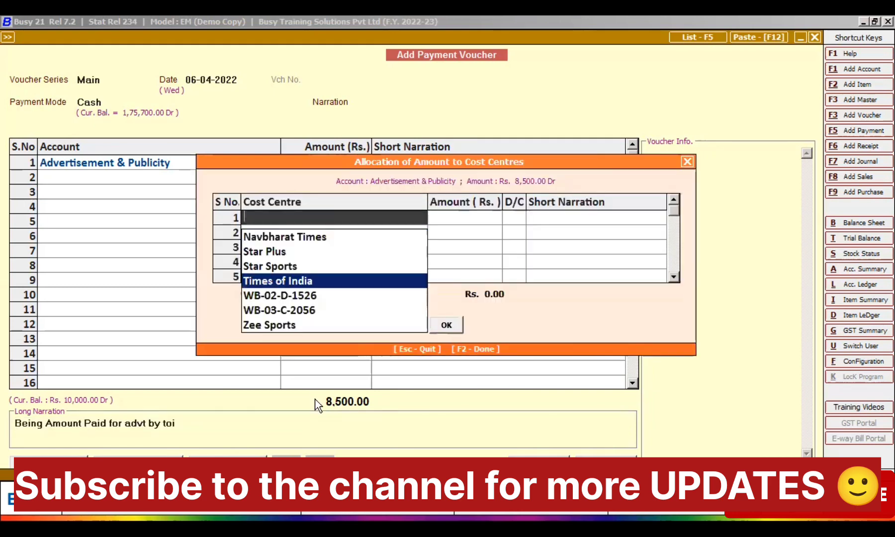
key(Return)
key(Return)
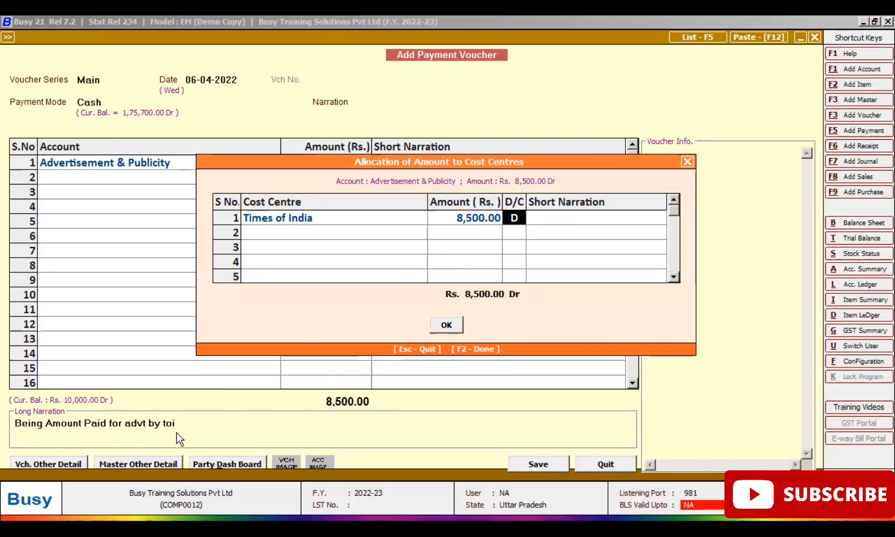
click(439, 325)
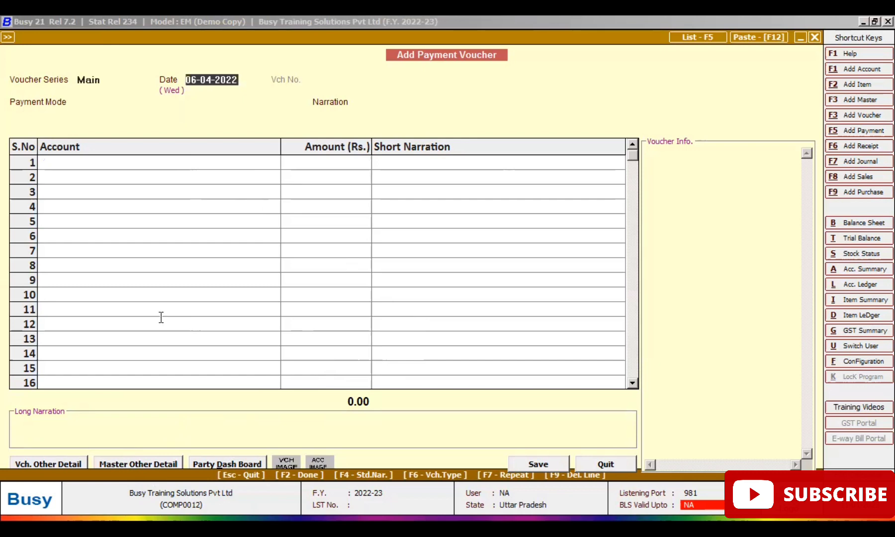
Step: Check the Navbharat Times payment in the Word project, then date the new Busy payment voucher 07-04-2022 with Cash as payment mode
key(alt+Tab)
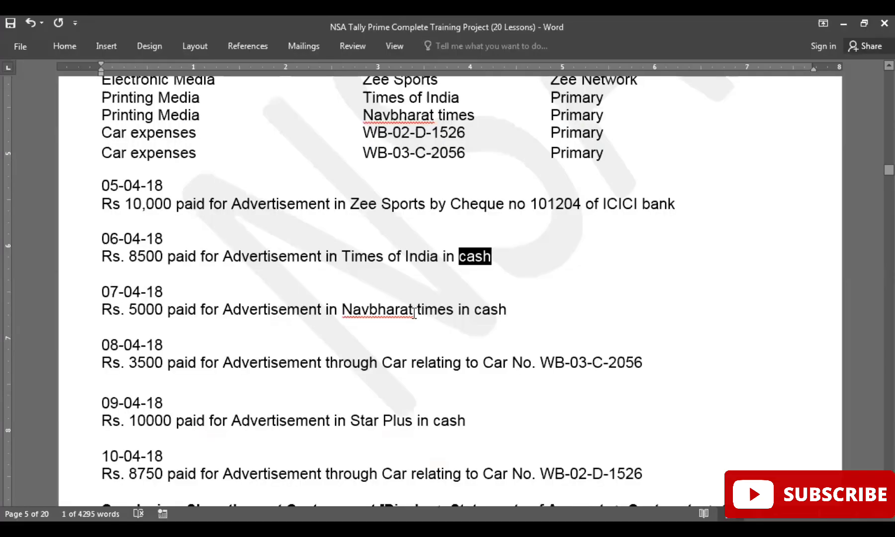
key(alt+Tab)
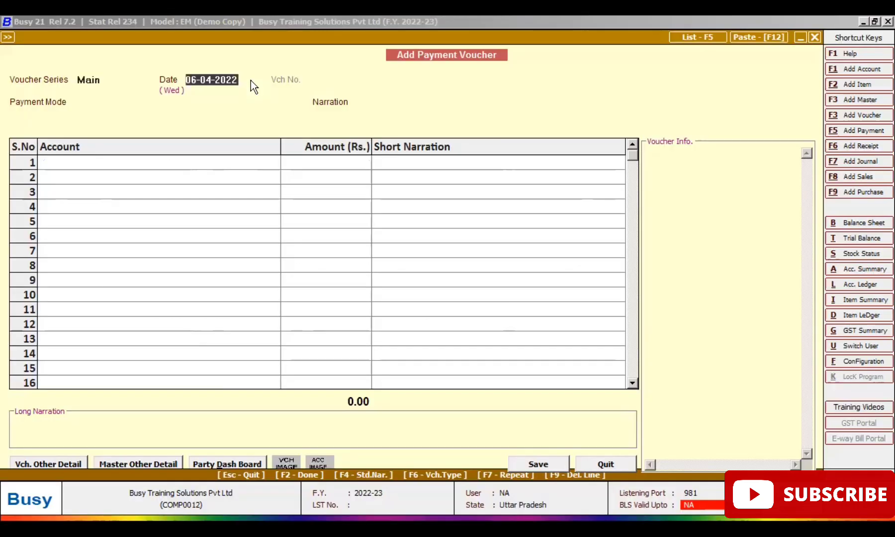
text(7/4)
key(Return)
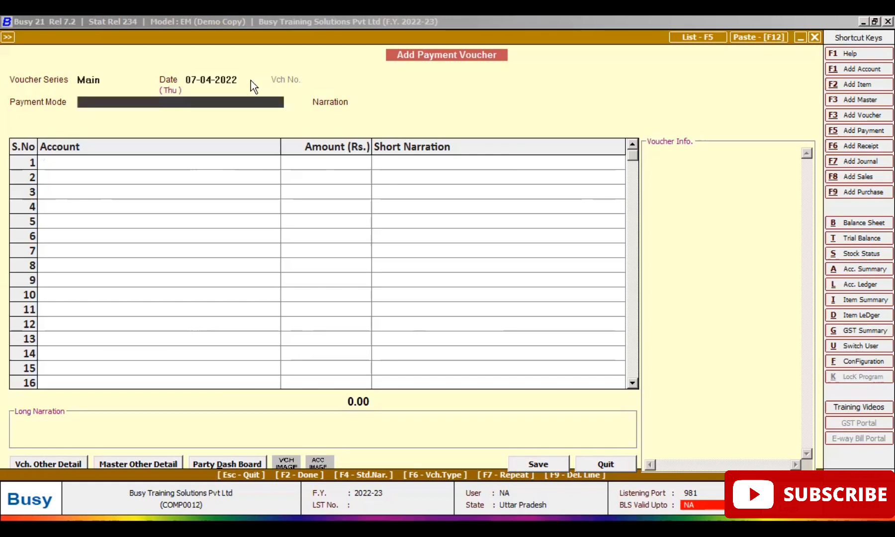
key(Return)
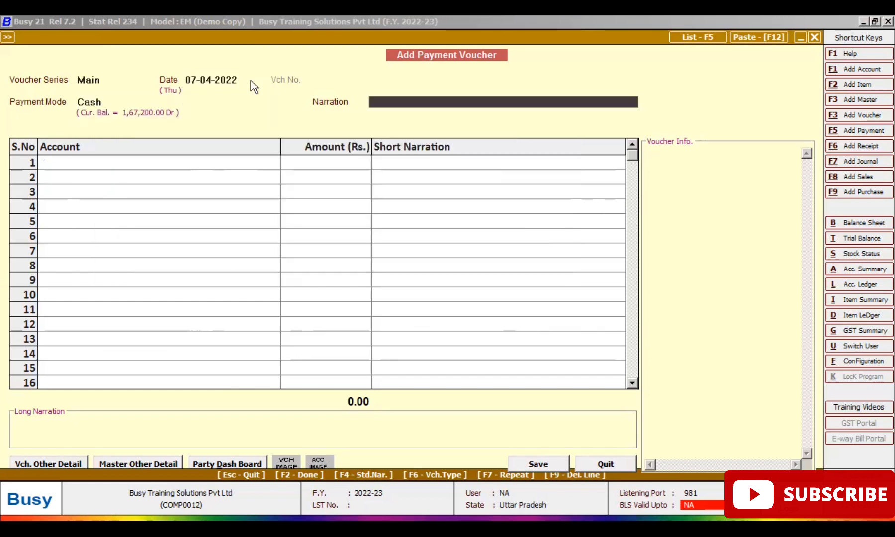
key(Return)
Step: Add an Advertisement & Publicity line for the 5,000.00 given in the Word project, with the long narration "Being Amount Paid"
text(ad)
key(Return)
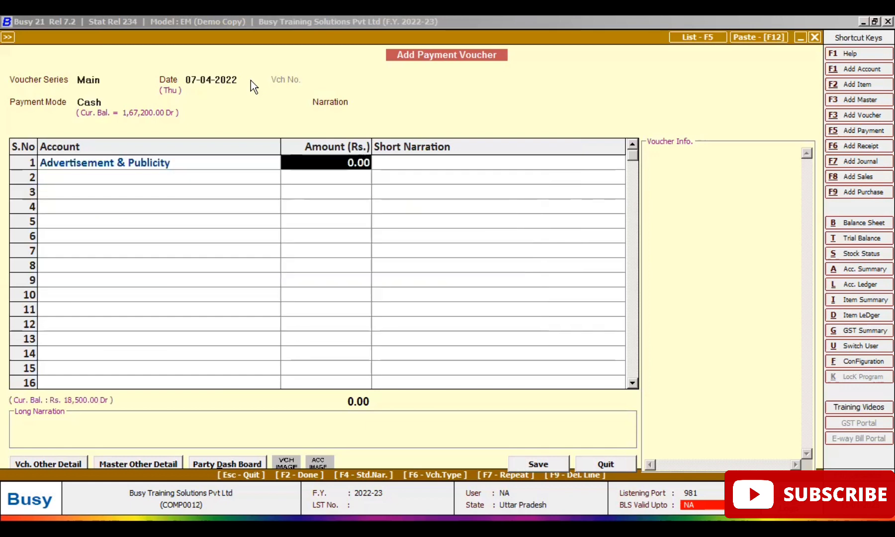
key(alt+Tab)
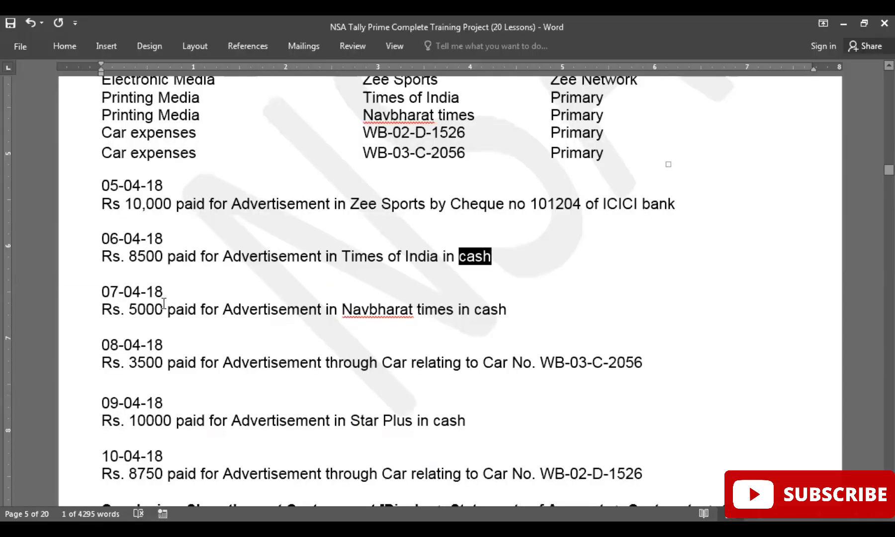
double_click(149, 310)
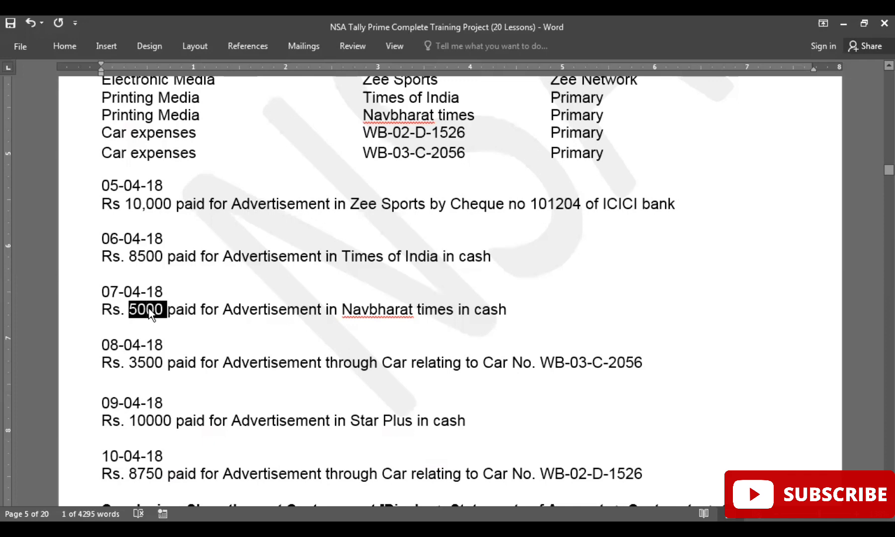
key(alt+Tab)
text(5000)
key(Return)
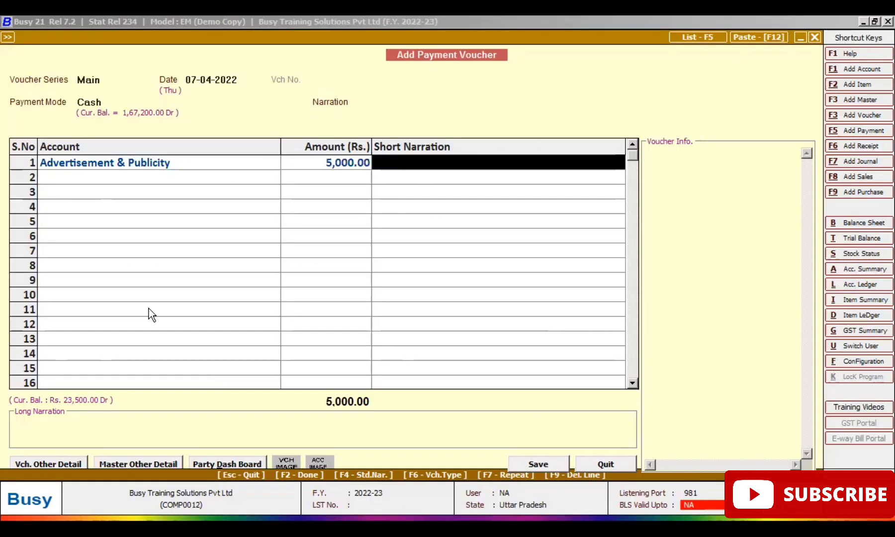
key(Return)
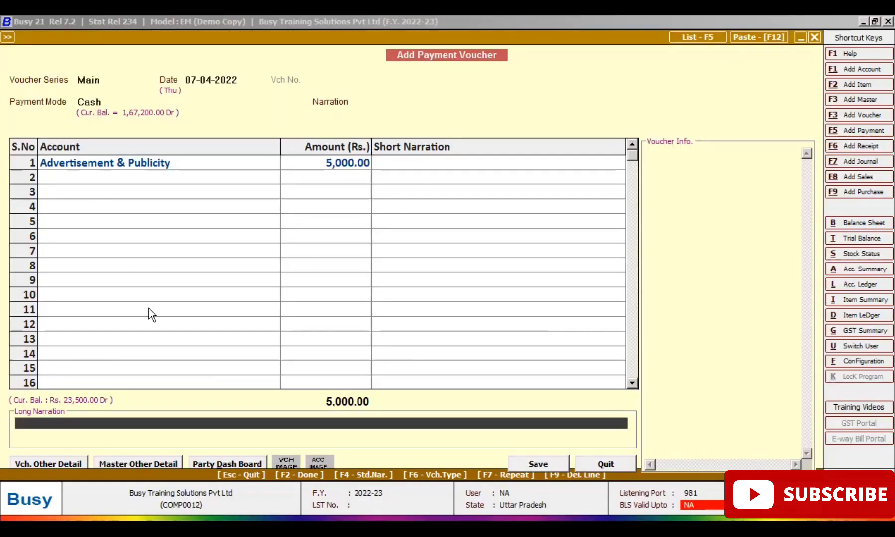
text(Being Amount Paid)
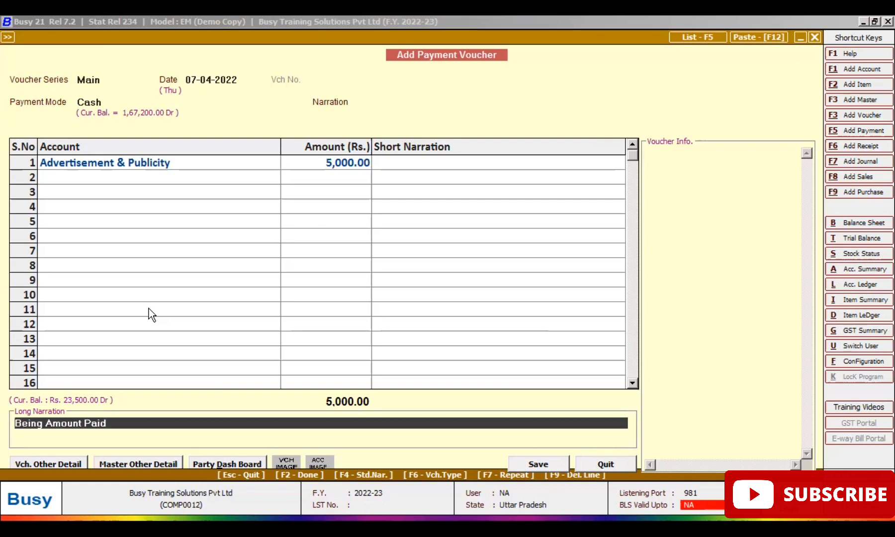
Step: Allocate the full 5,000.00 debit to the Navbharat Times cost centre and save the payment voucher
key(Return)
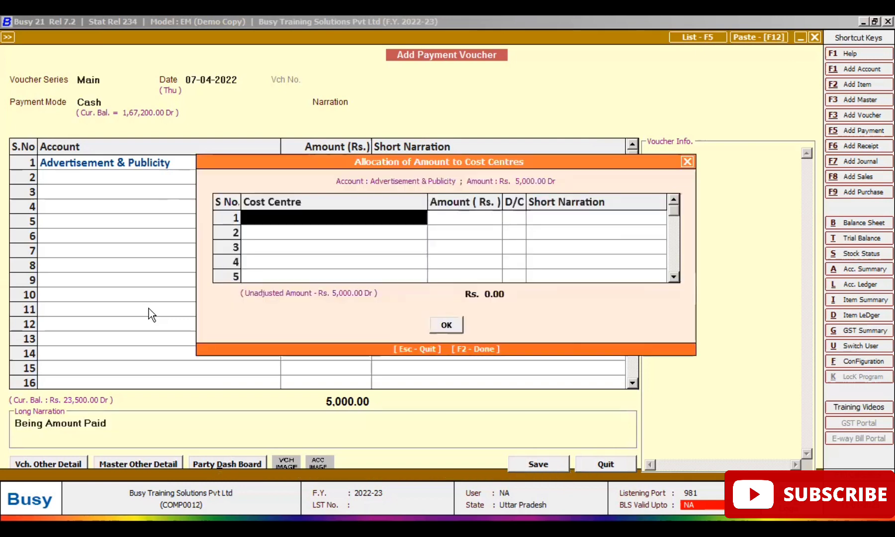
key(space)
key(Return)
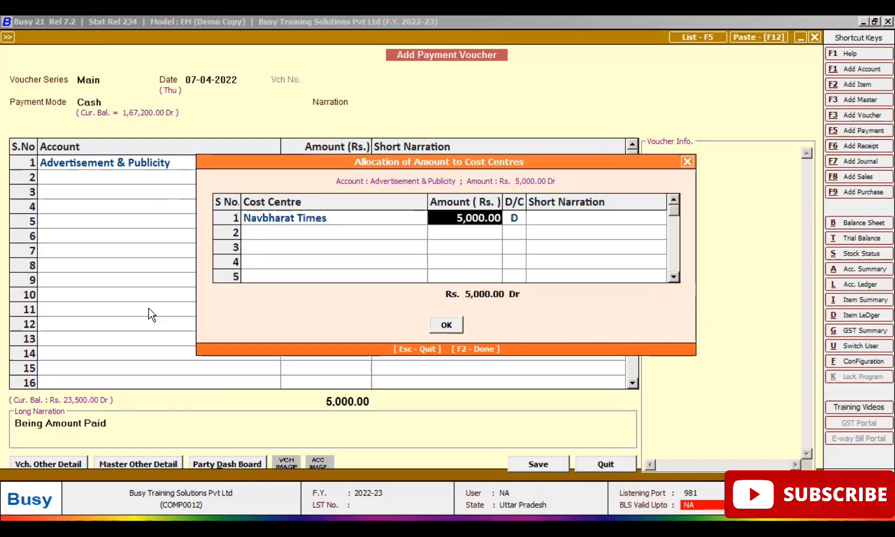
key(F2)
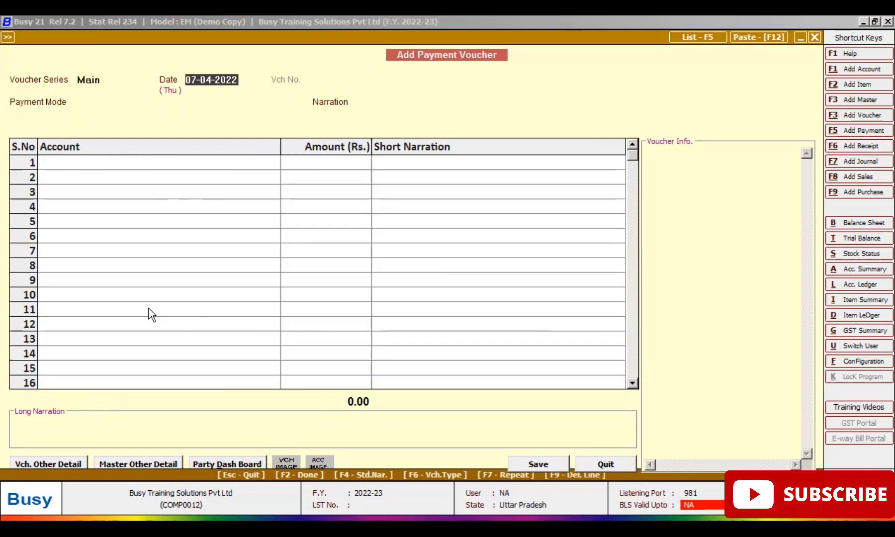
Step: Check the 08-04-18 car advertisement payment in the Word project, then date the new Busy payment voucher 08-04-2022 with Cash as payment mode
key(alt+Tab)
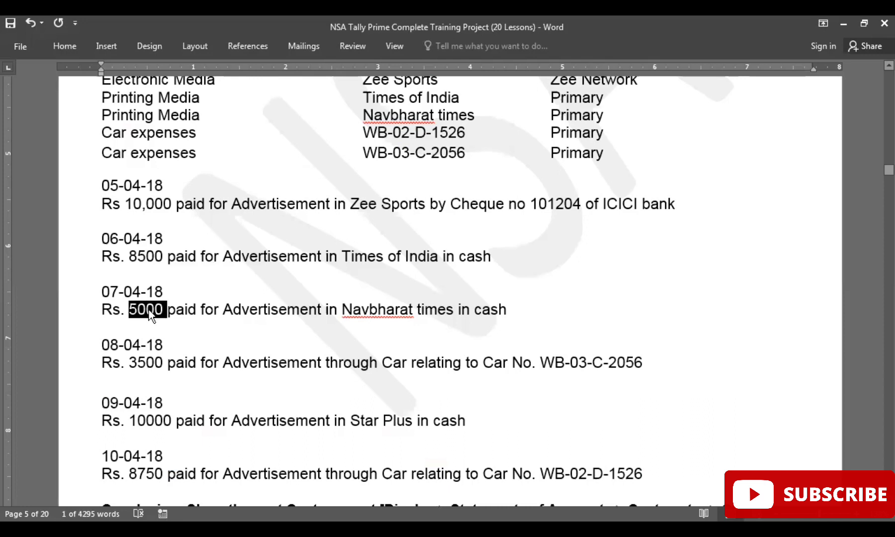
double_click(144, 363)
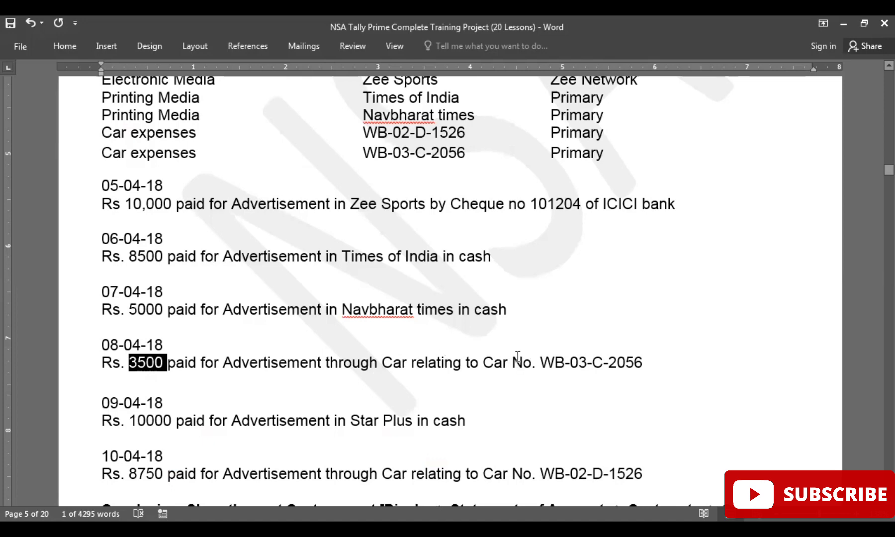
key(alt+Tab)
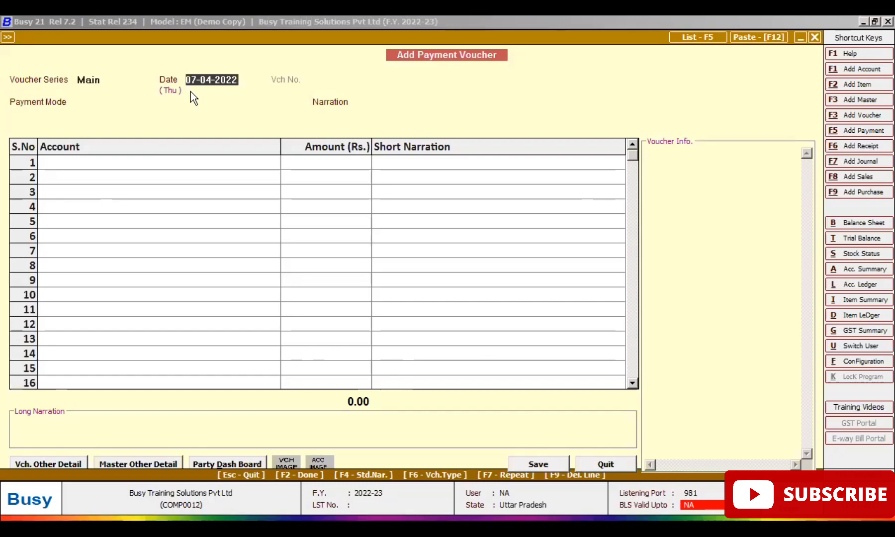
text(8/)
key(Return)
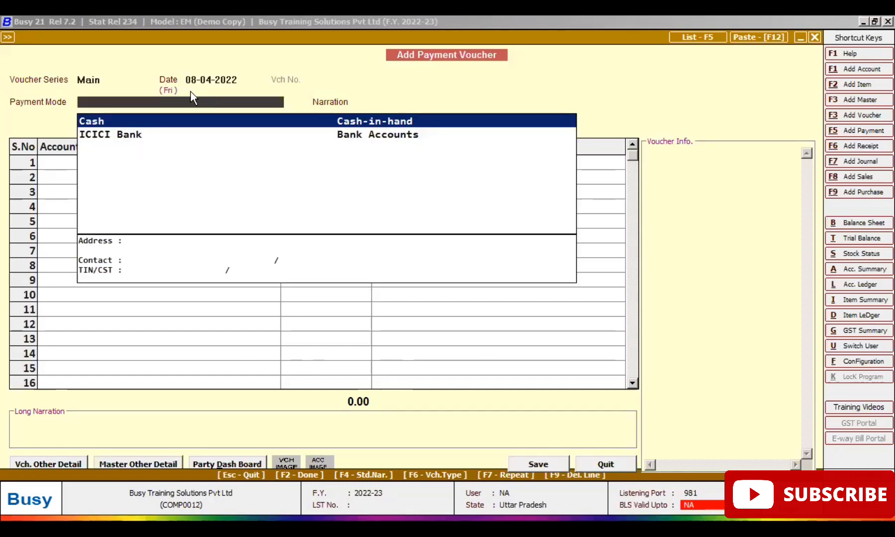
key(Return)
key(Return)
Step: Add an Advertisement & Publicity line for 3,500.00 to the voucher, with the long narration "Being Amount Paid"
text(ad)
key(Return)
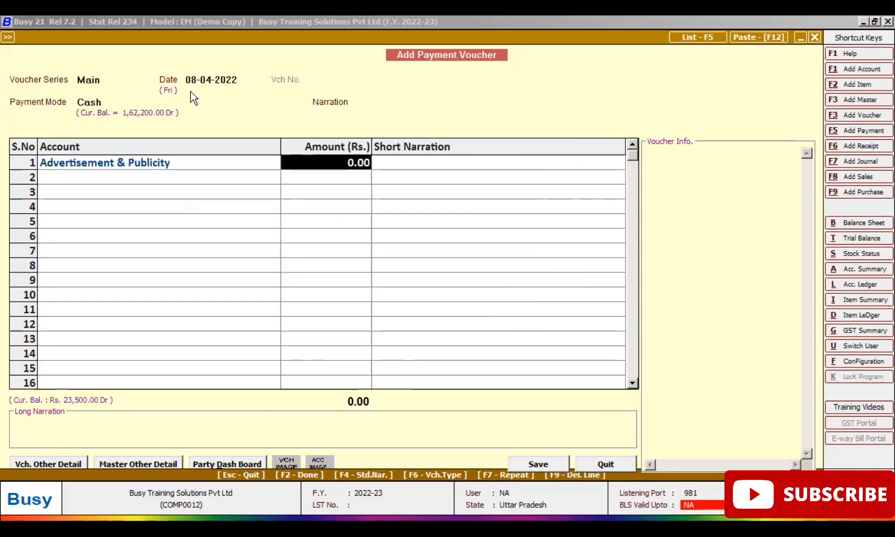
text(3500)
key(Return)
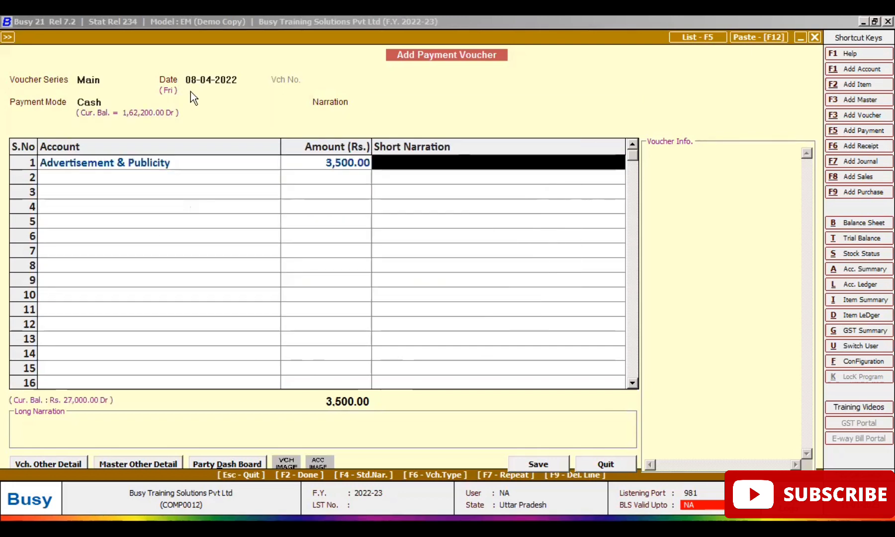
key(Return)
key(Return)
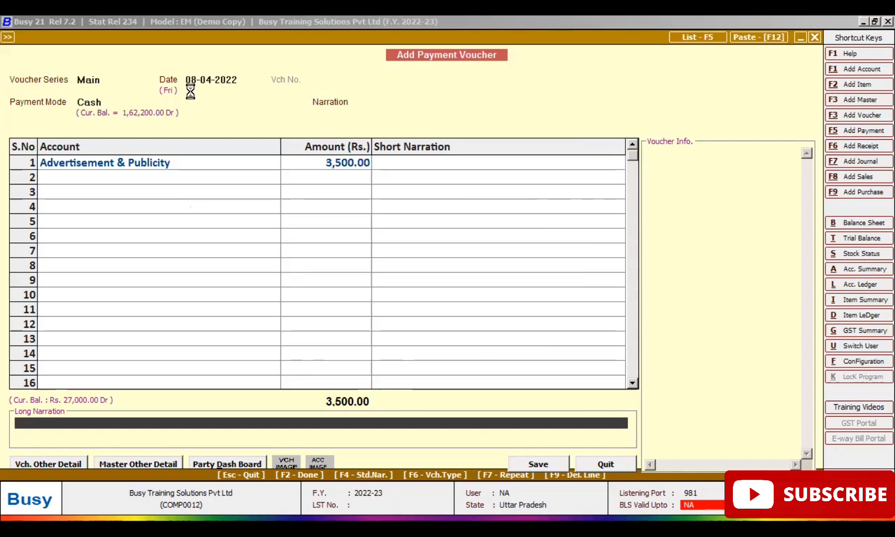
key(Return)
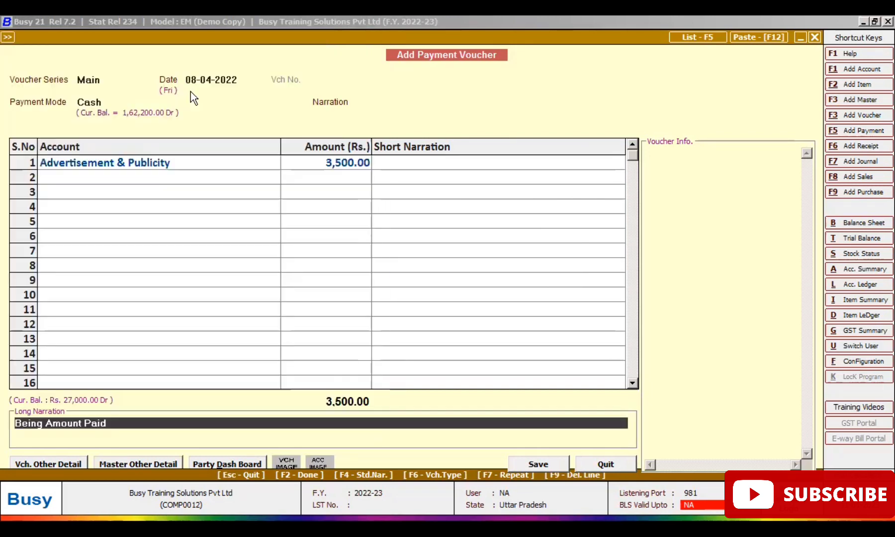
key(Return)
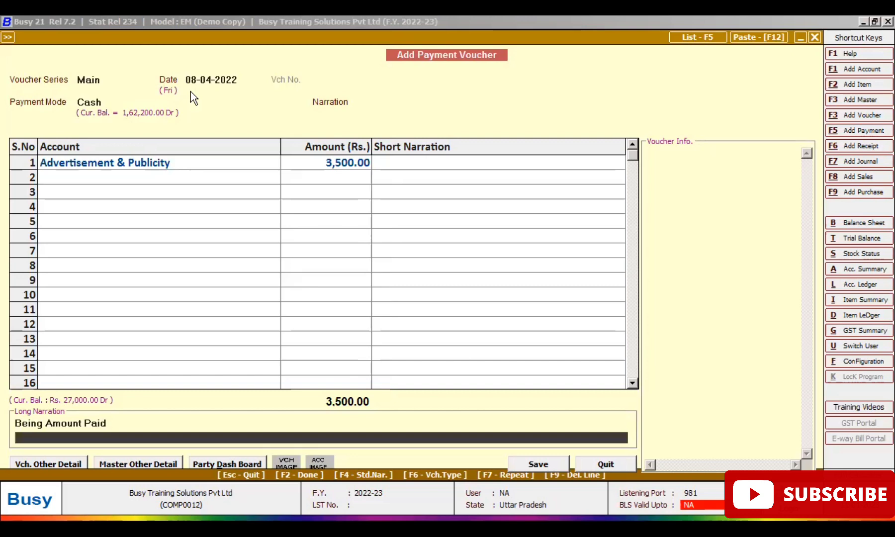
key(Return)
Step: Allocate the full 3,500.00 debit to the car cost centre named in the Word project, WB-03-C-2056, and save the payment voucher
key(Return)
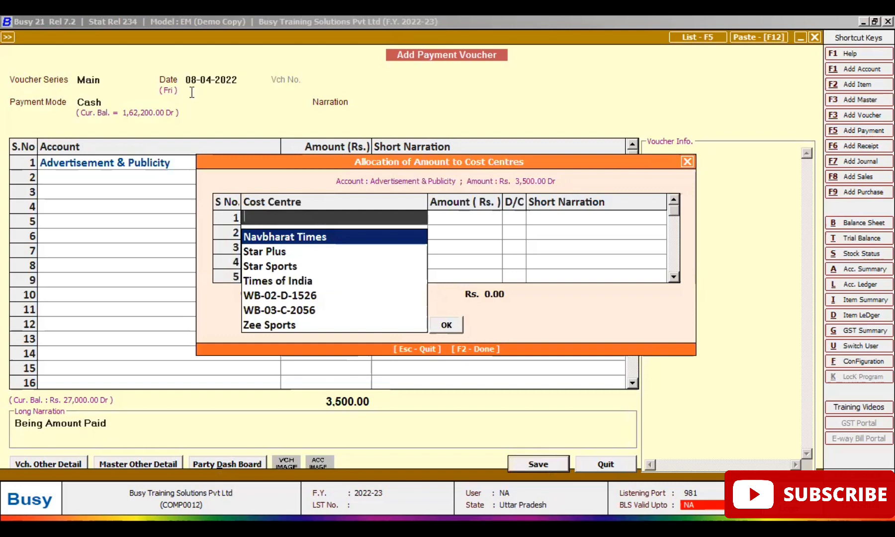
key(alt+Tab)
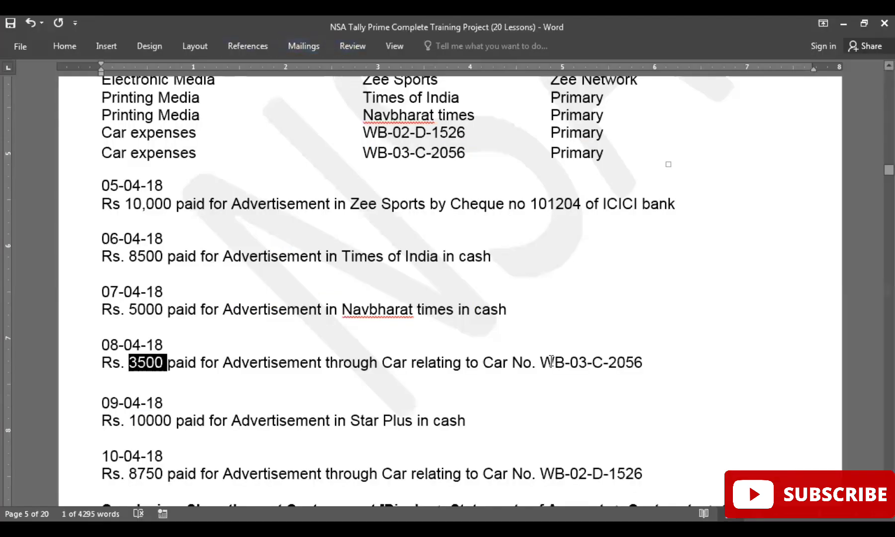
drag(572, 367, 603, 377)
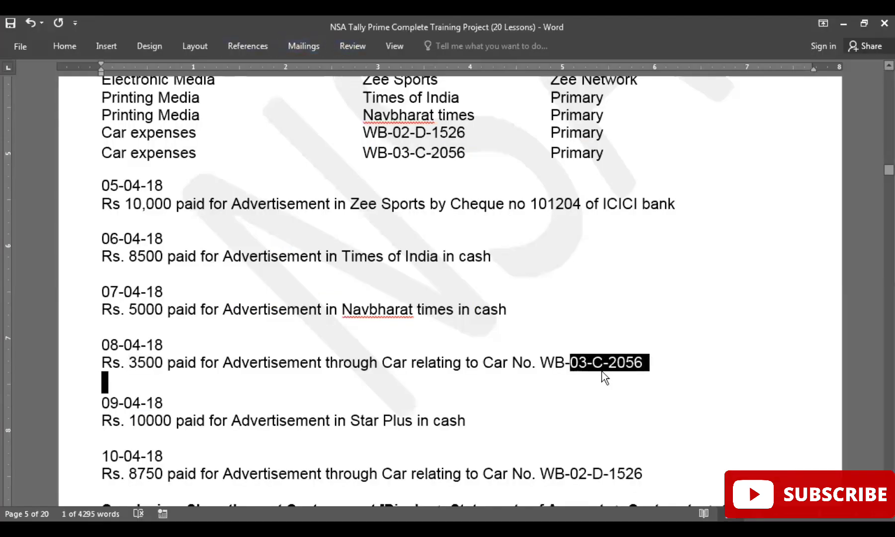
key(alt+Tab)
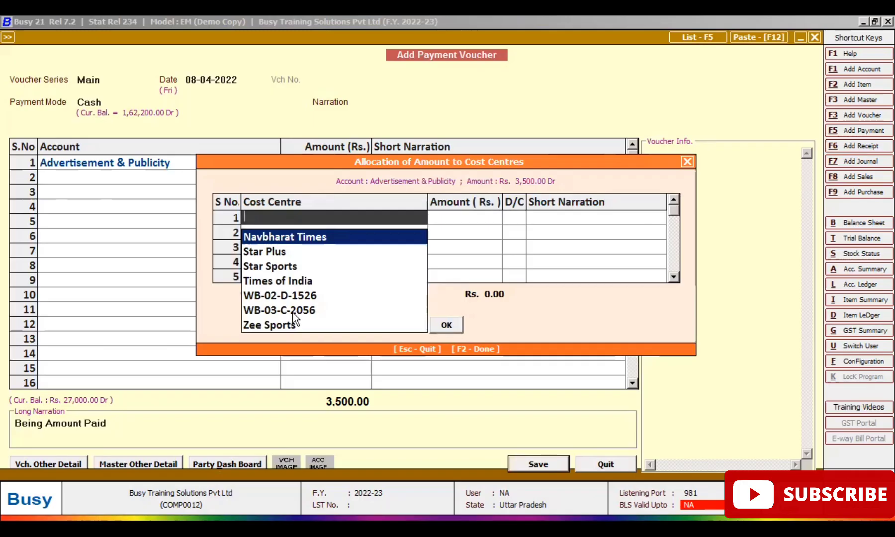
click(306, 312)
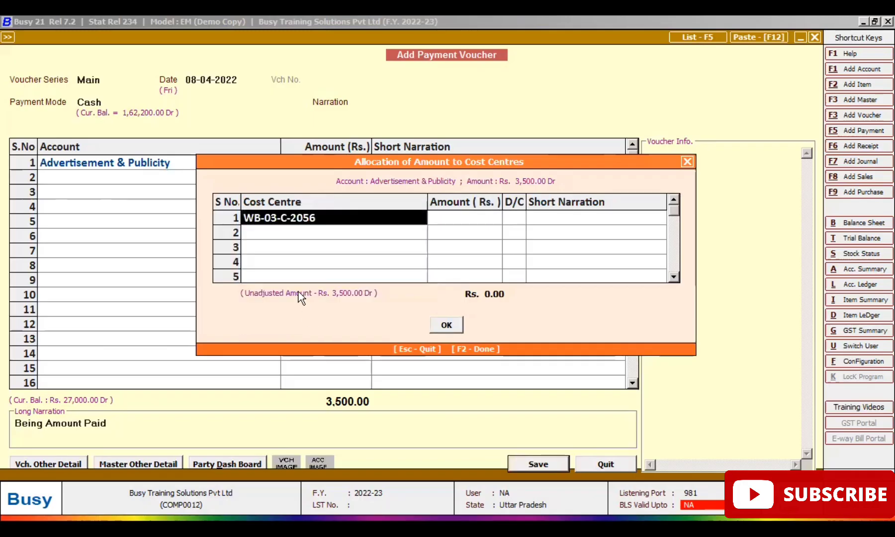
key(Return)
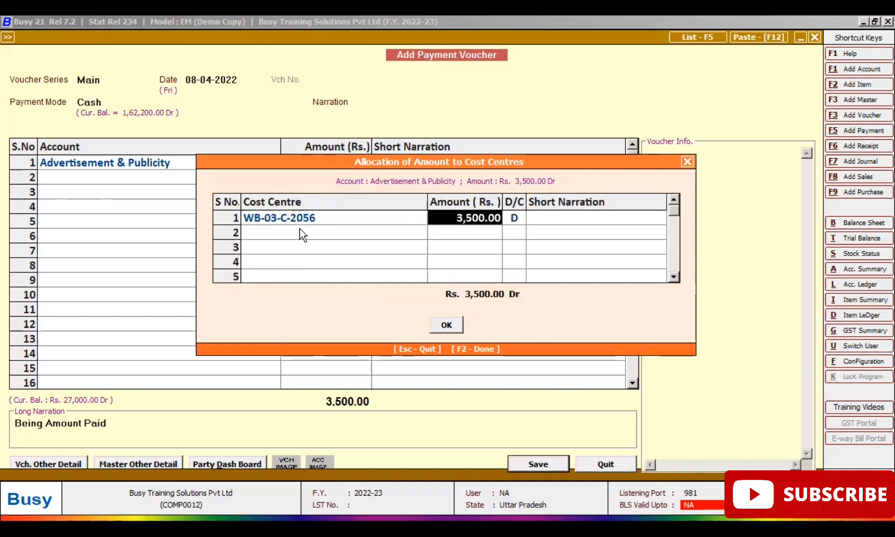
key(Return)
key(Return)
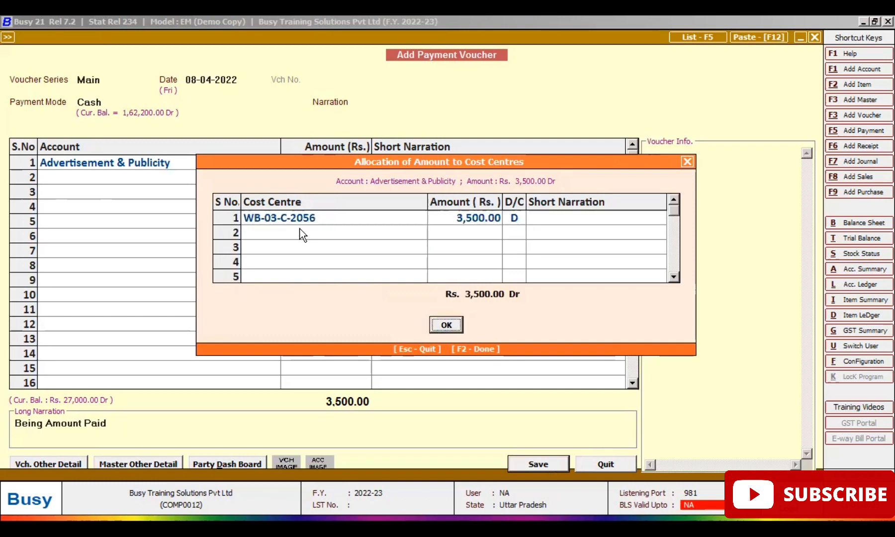
key(Return)
key(F2)
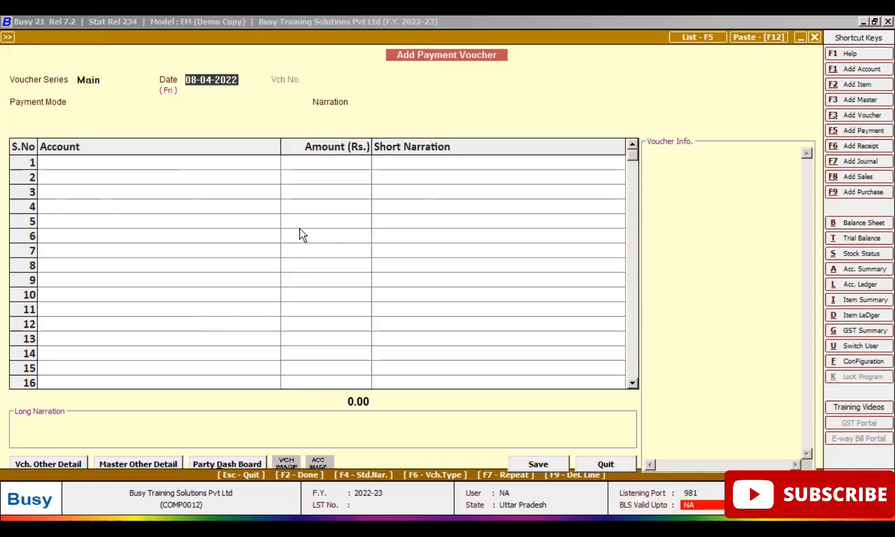
Step: Check the Star Plus payment in the Word project, then date the new Busy payment voucher 09-04-2022 with Cash as payment mode
key(alt+Tab)
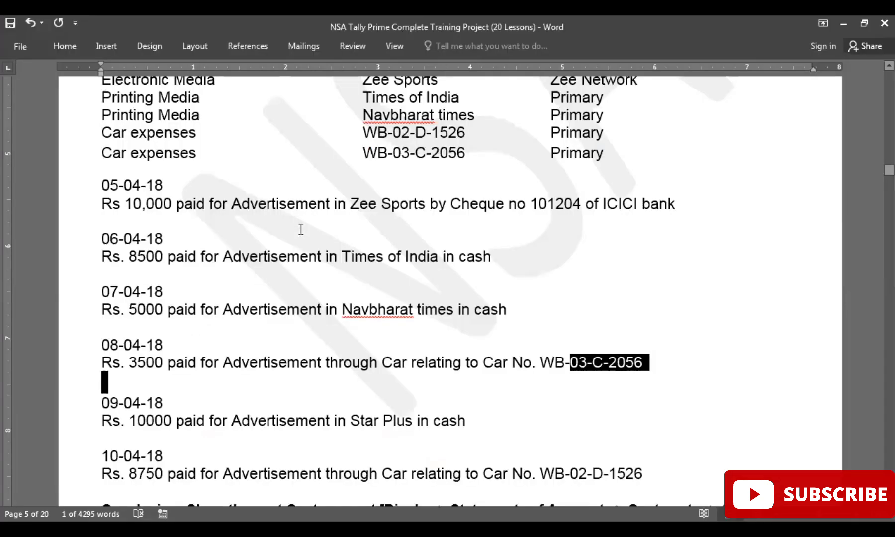
scroll(301, 230, down, 1)
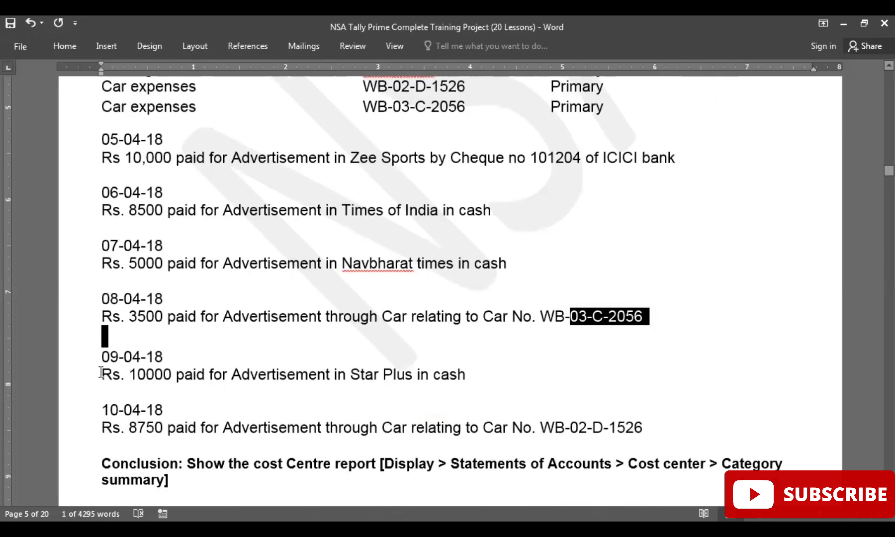
drag(109, 373, 459, 379)
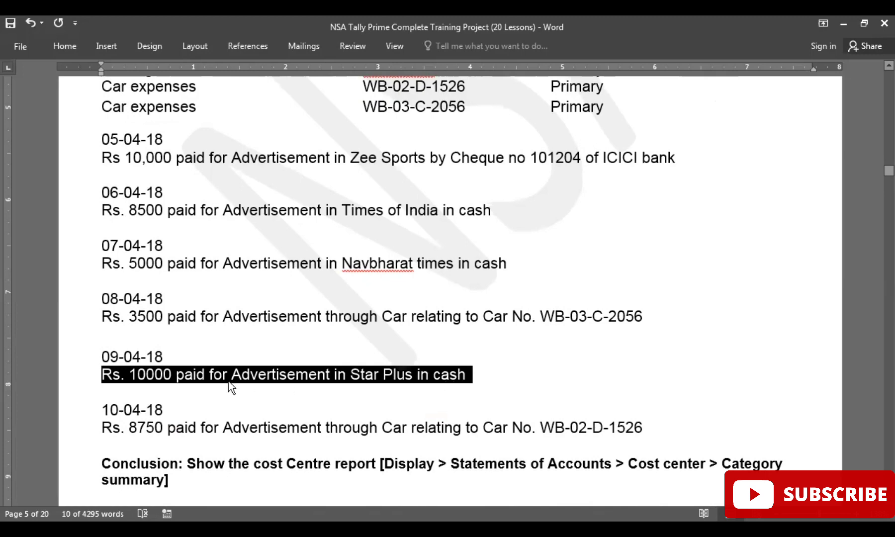
key(alt+Tab)
key(BackSpace)
text(9/4)
key(Return)
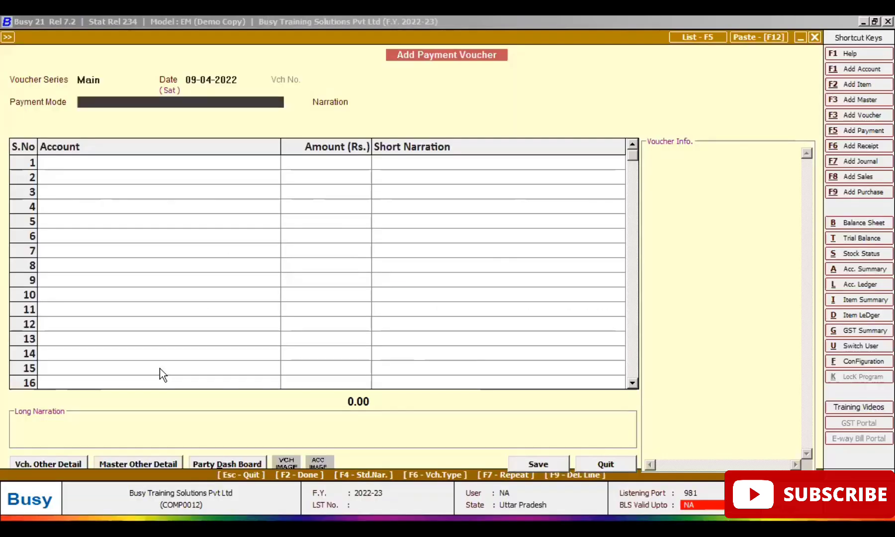
key(Return)
key(Return)
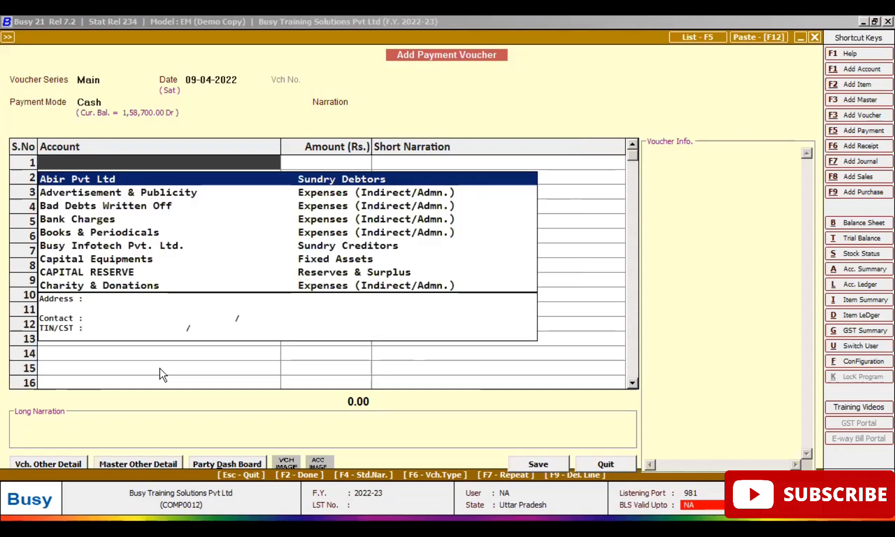
Step: Add an Advertisement & Publicity line for 10,000.00 to the voucher, with the long narration "Being Amount Paid"
key(Down)
key(Return)
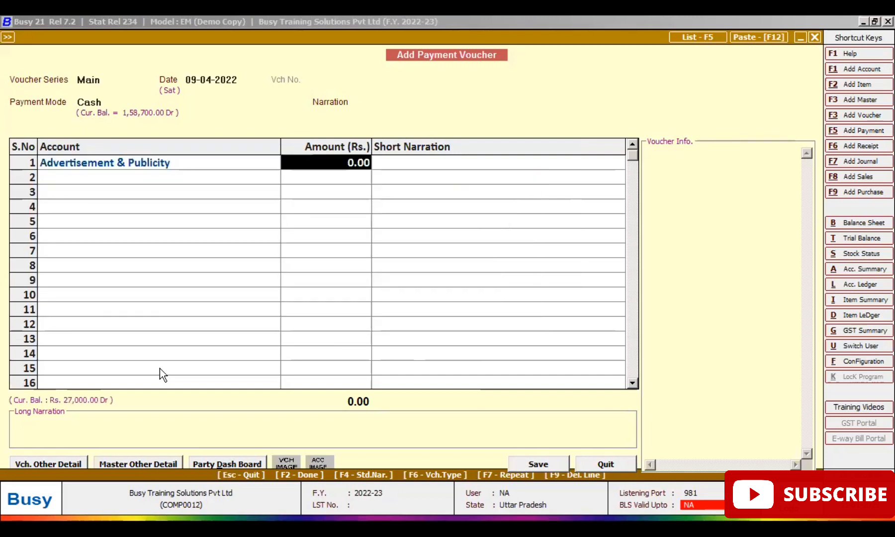
text(100000)
key(Return)
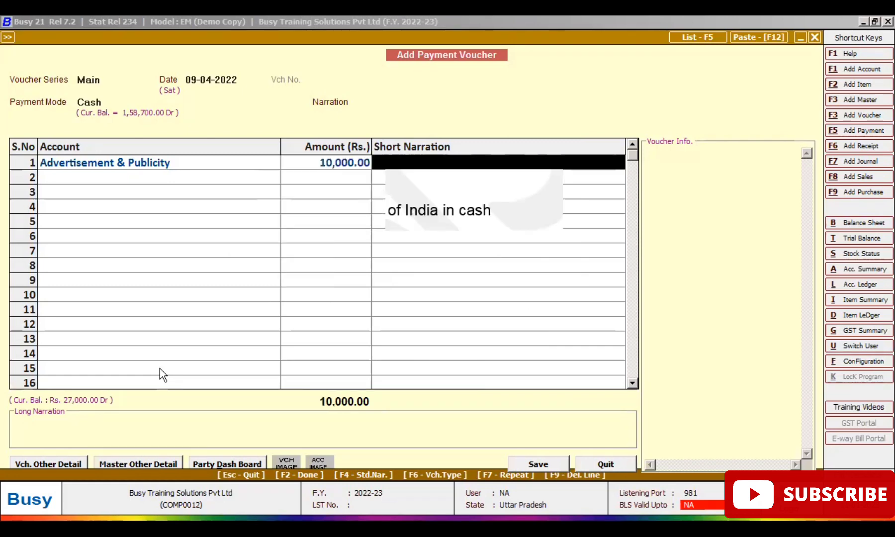
key(Return)
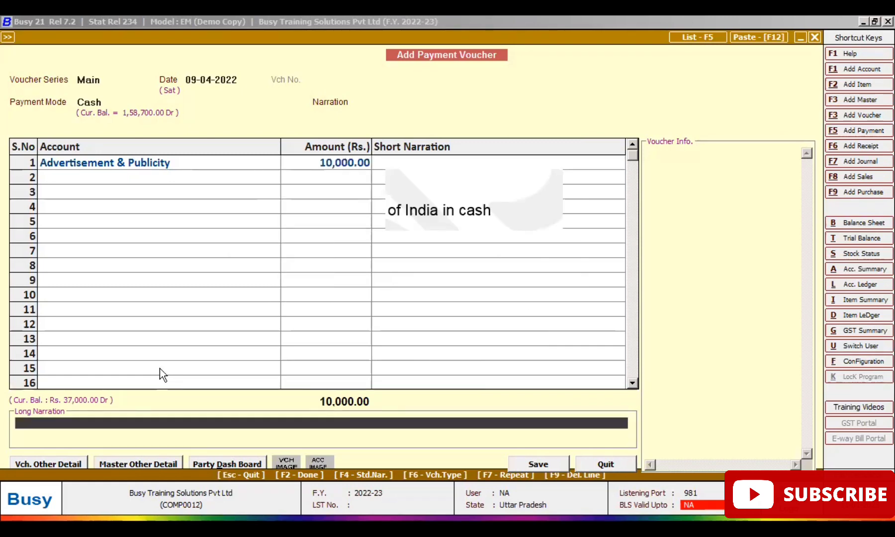
key(F4)
key(Return)
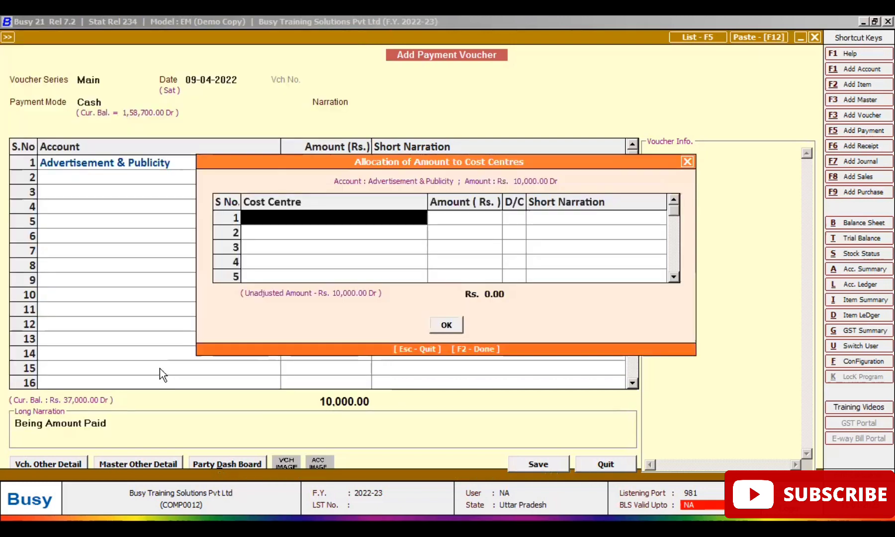
Step: Allocate the full 10,000.00 debit to the Star Plus cost centre and save the payment voucher
key(Down)
key(Return)
key(Return)
key(Return)
key(Return)
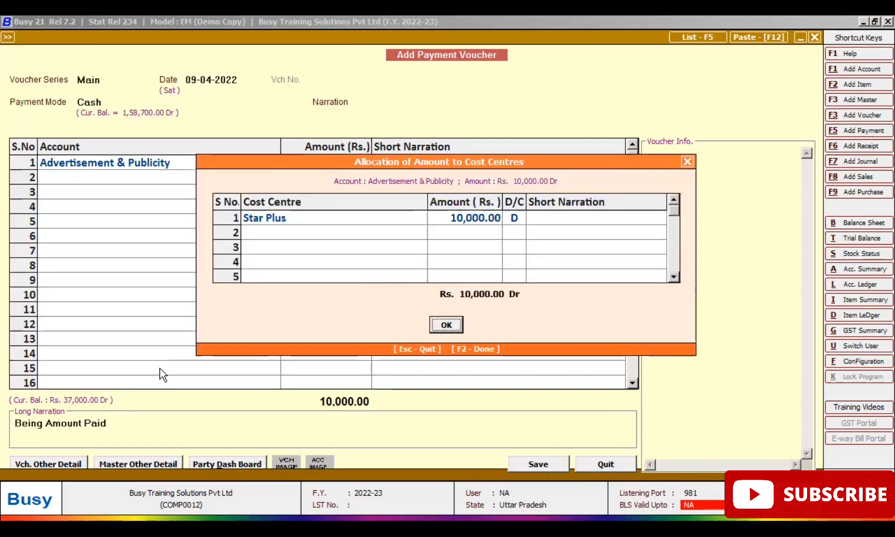
key(Return)
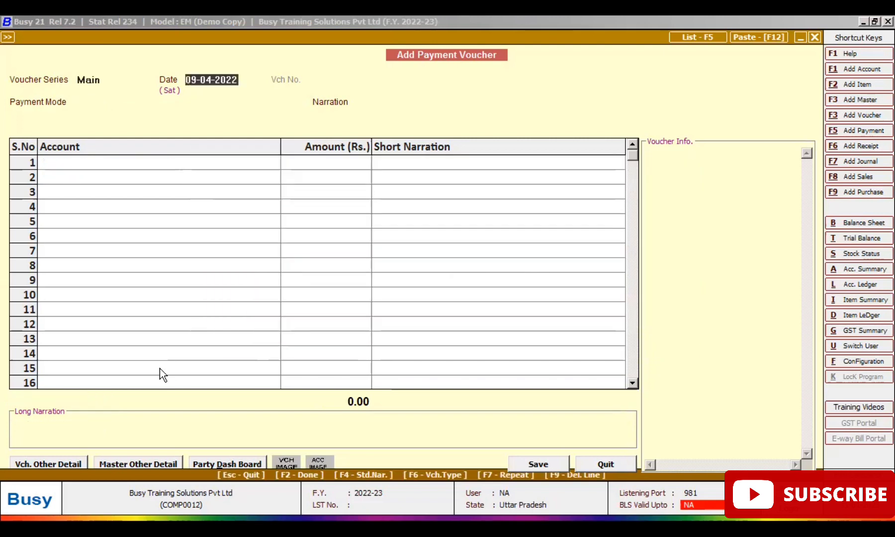
Step: Check the last payment's date in the Word project, then date the new Busy payment voucher 10-04-2022 with Cash as payment mode
key(alt+Tab)
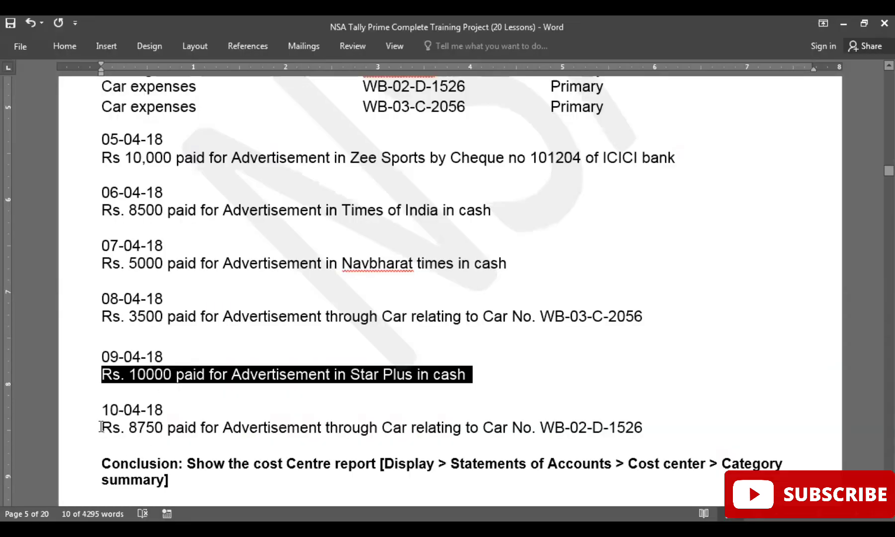
click(102, 410)
drag(102, 410, 155, 413)
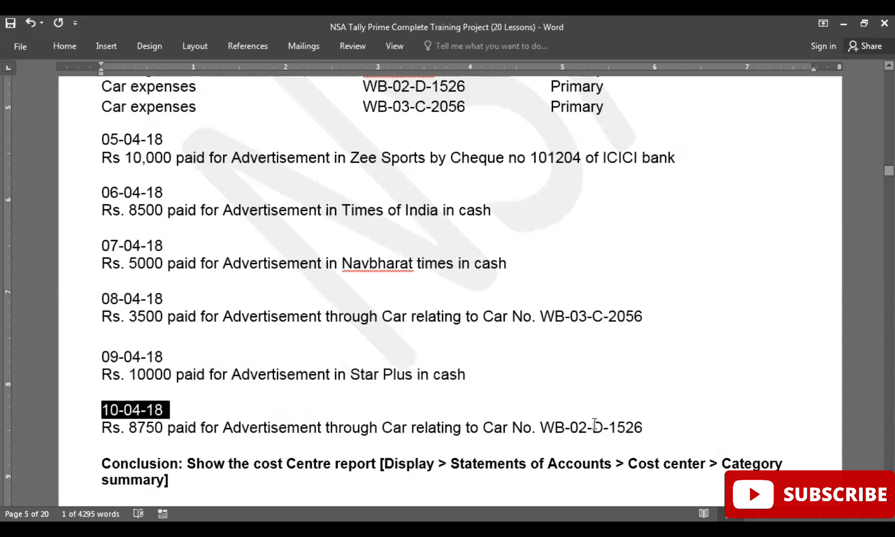
key(alt+Tab)
text(10/)
text(4)
key(Return)
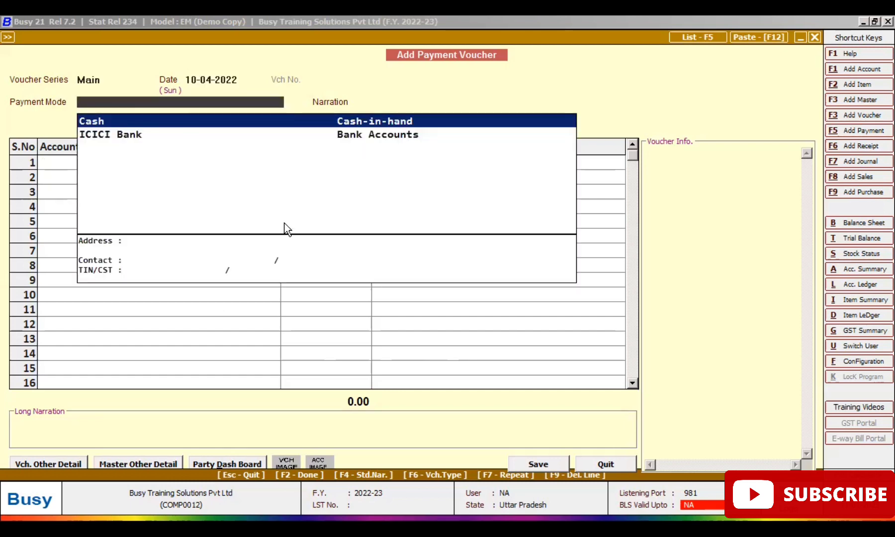
key(Return)
Step: Switch to the Word project and highlight the 10-04-18 payment line to check its amount and car number
key(alt+Tab)
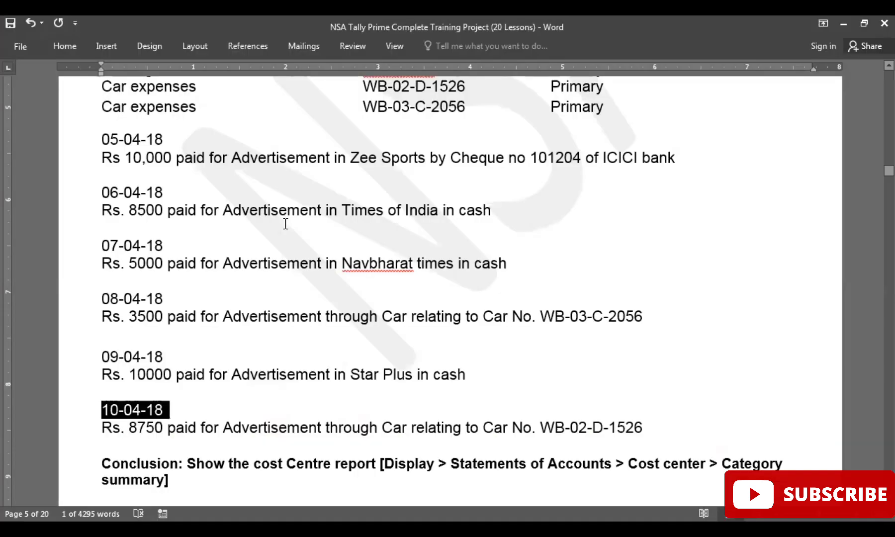
click(126, 430)
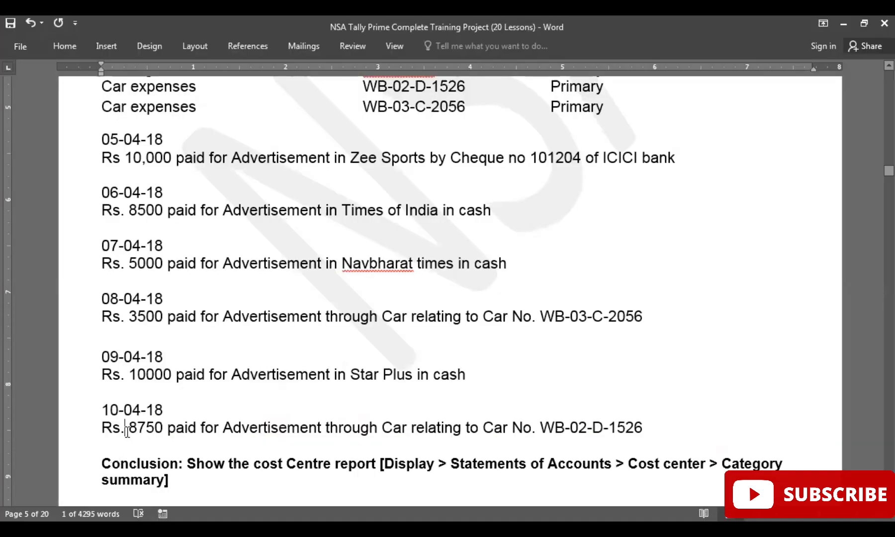
triple_click(126, 431)
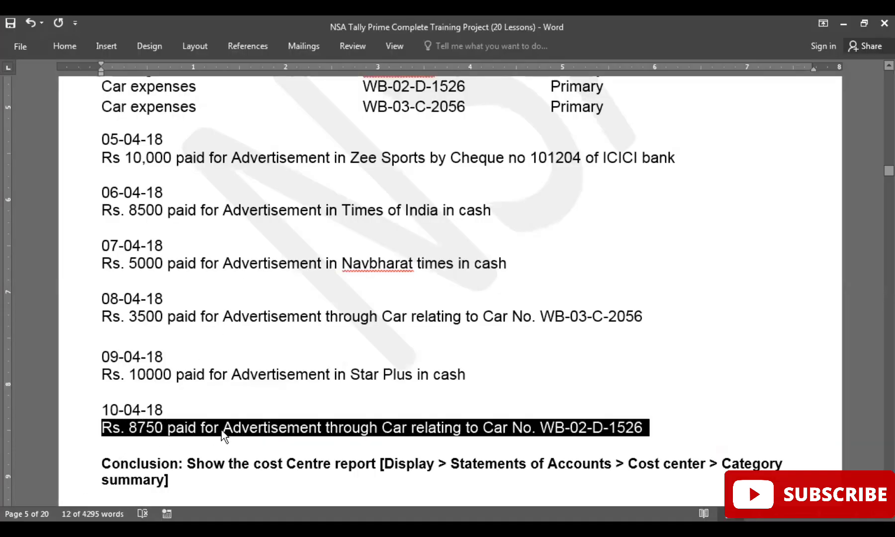
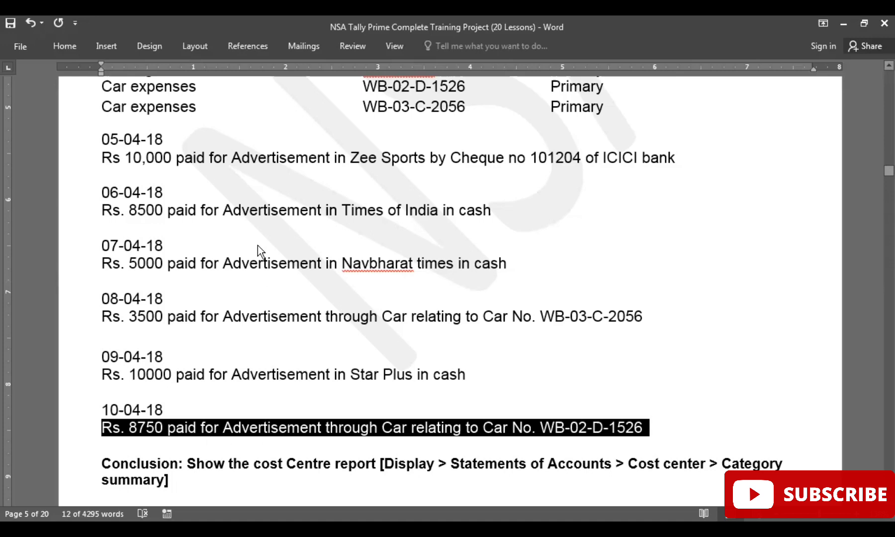
Step: Back in Busy, add an Advertisement & Publicity line for 8,750.00 to the payment voucher, with the long narration "Being Amount Paid"
key(alt+Tab)
text(ad)
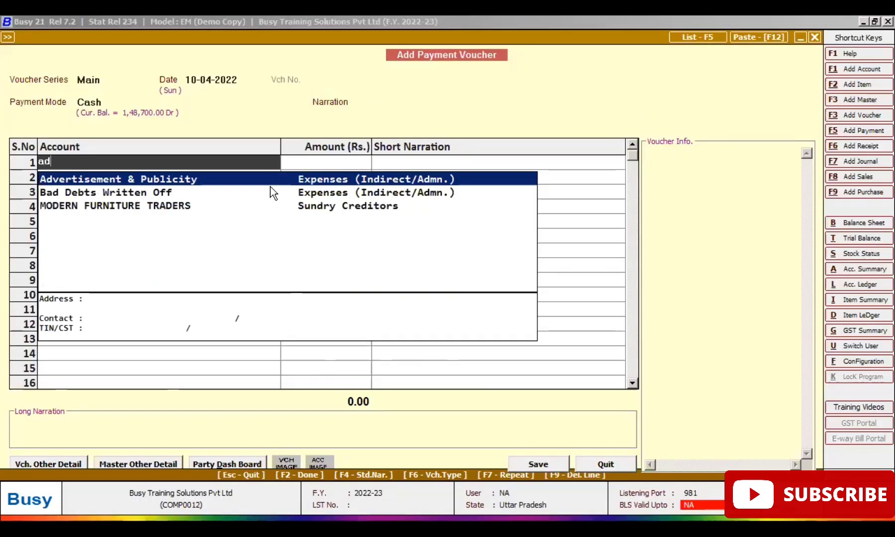
key(Return)
key(alt+Tab)
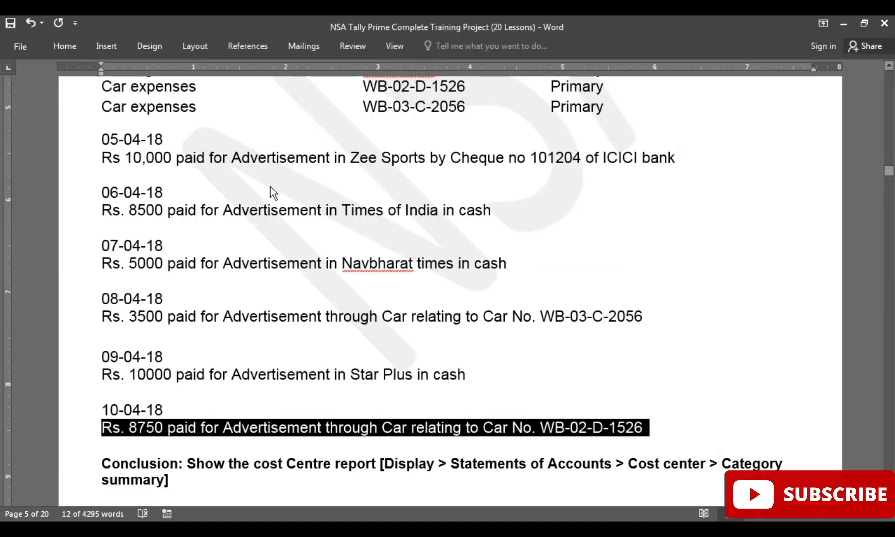
key(alt+Tab)
text(8,750)
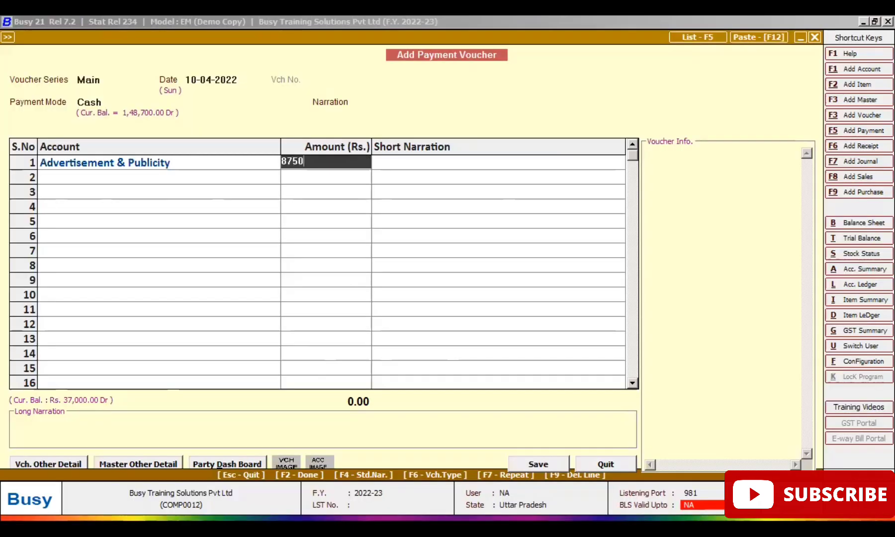
key(Return)
key(Return)
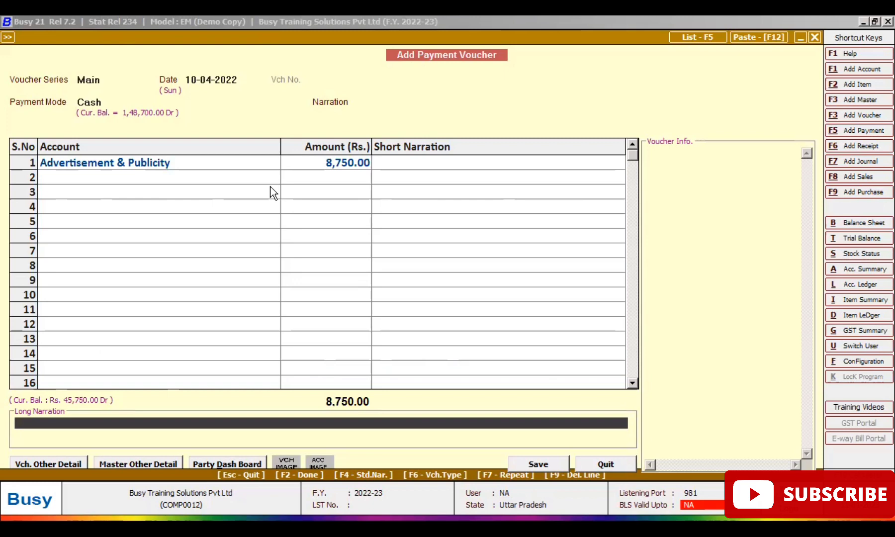
text(Being Amount Paid)
key(Return)
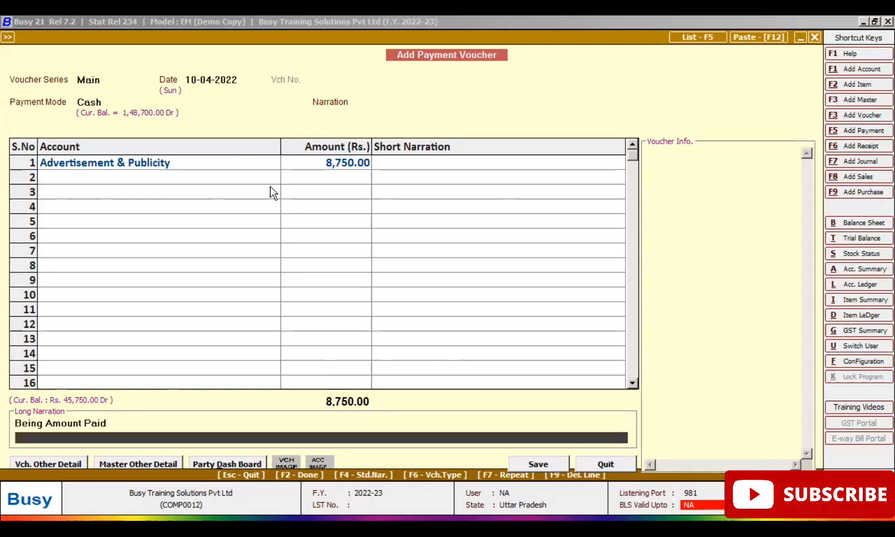
Step: Allocate the full 8,750.00 debit to the WB-02-D-1526 cost centre, save the payment voucher and leave voucher entry
key(Return)
key(Return)
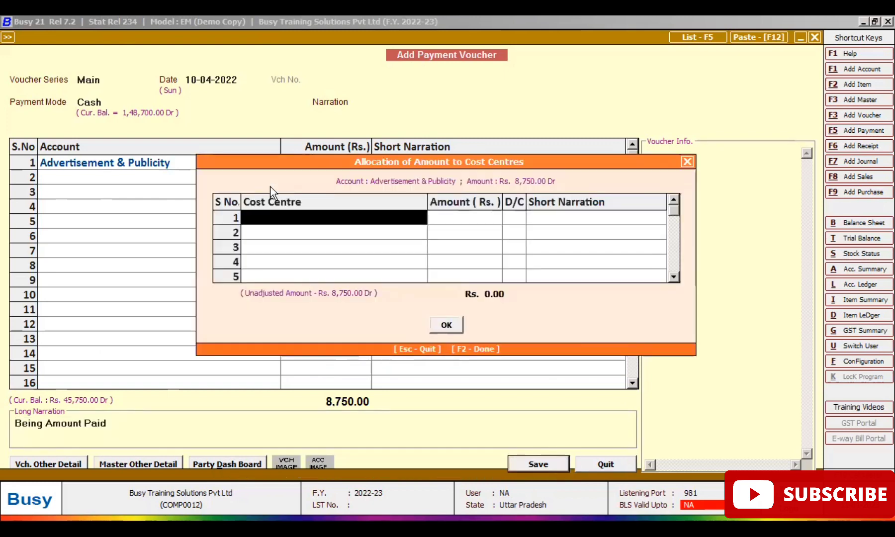
key(alt+Tab)
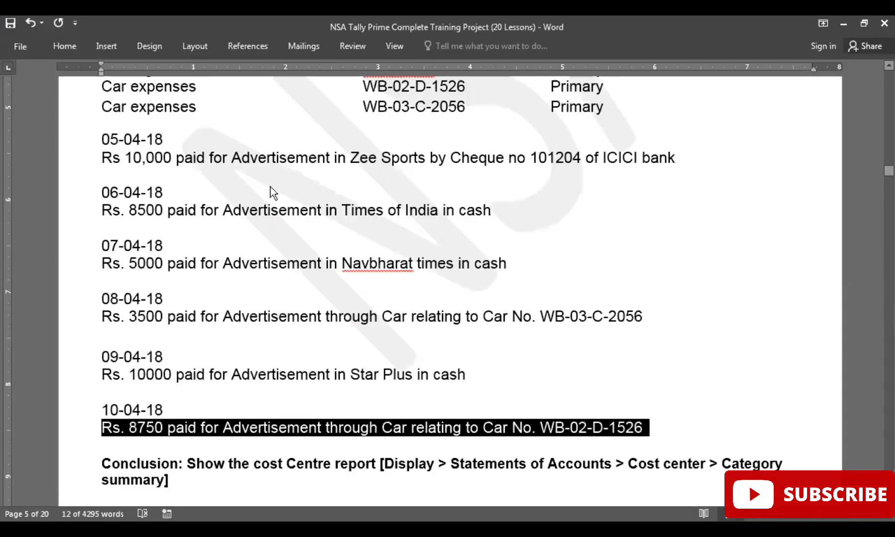
key(alt+Tab)
text(02)
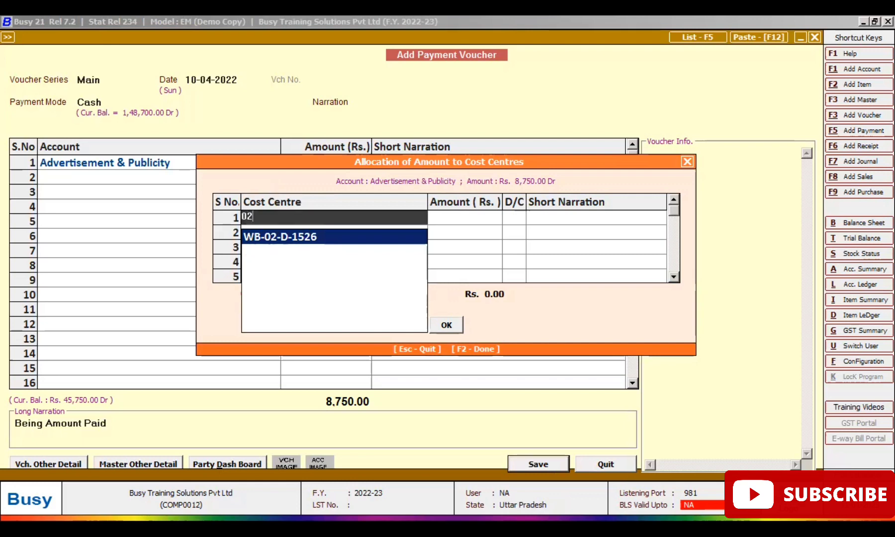
key(Return)
key(Return)
key(Return)
key(Return)
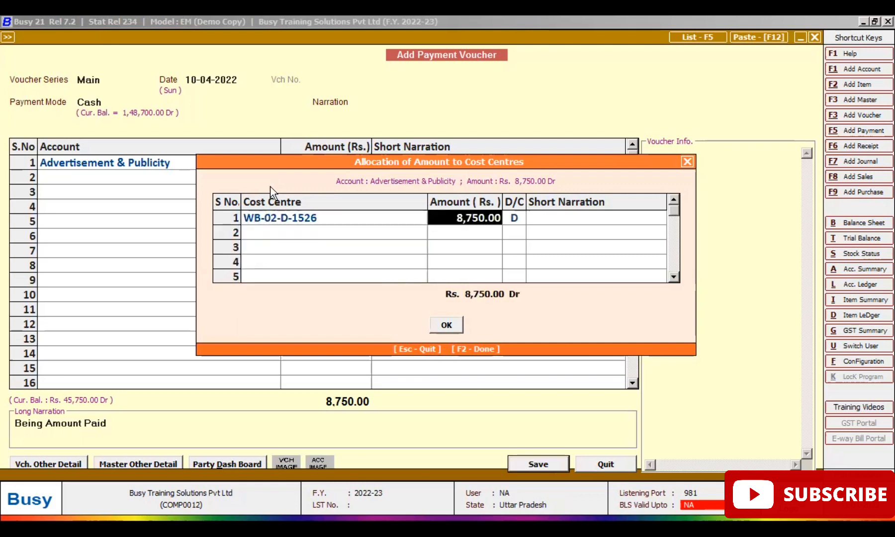
key(Return)
key(F2)
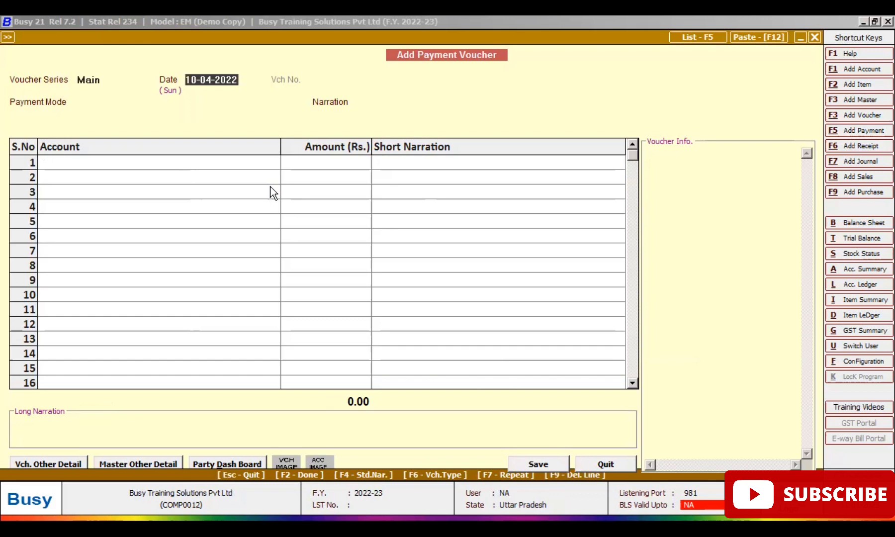
key(Escape)
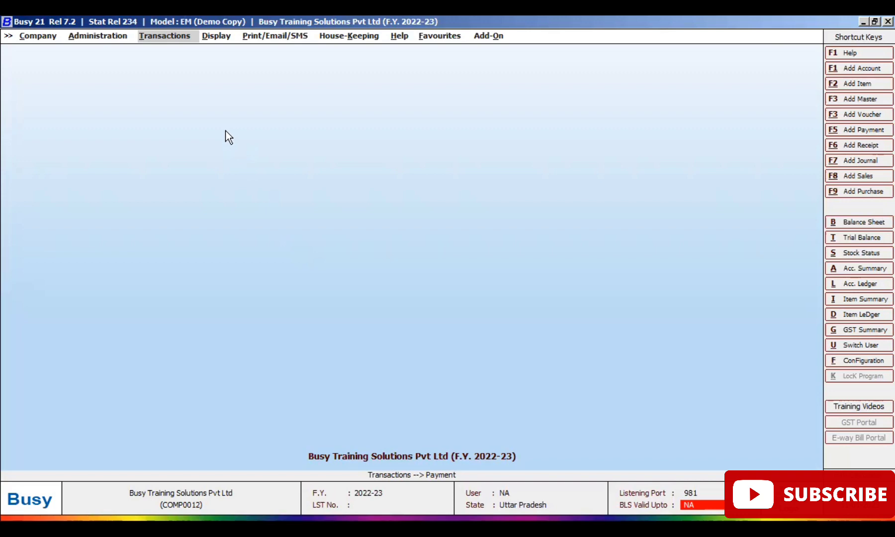
Step: Open the Day Book without cash balances for 01-04-2022 to 10-04-2022, showing full voucher details
click(218, 37)
click(230, 74)
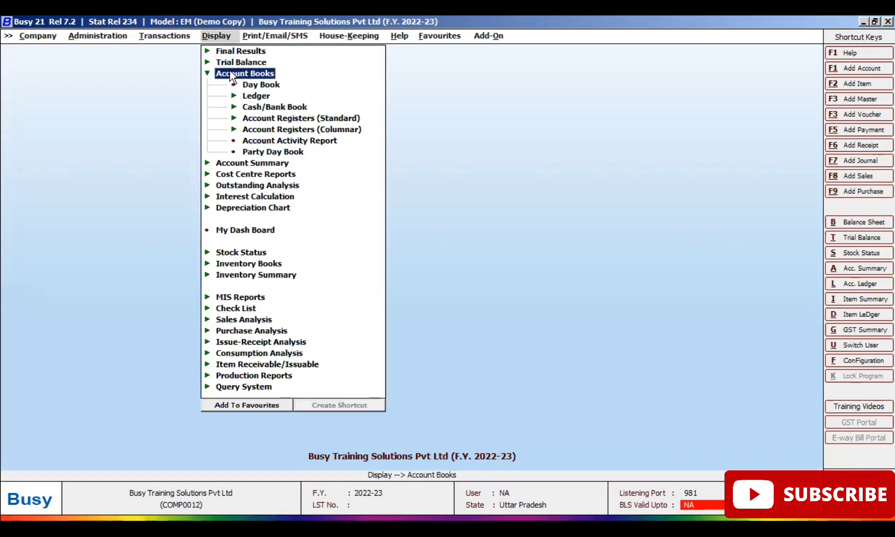
click(251, 85)
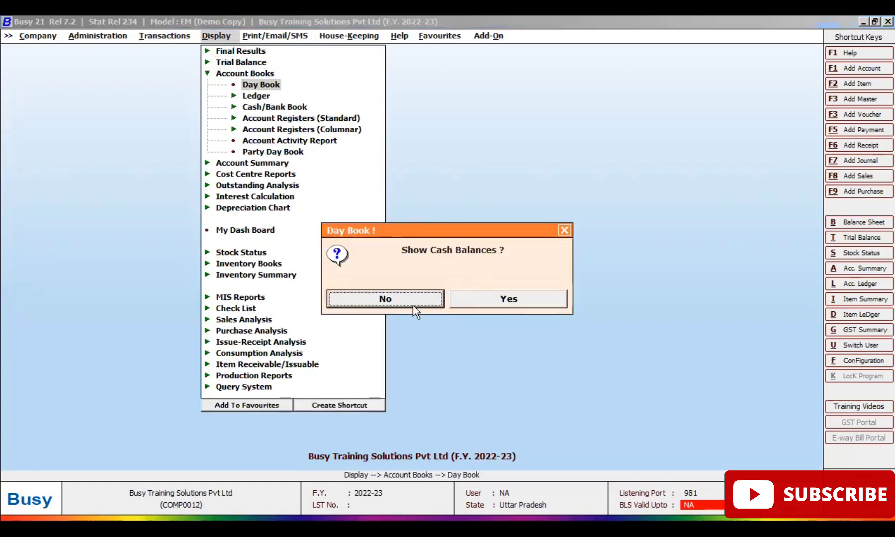
click(410, 301)
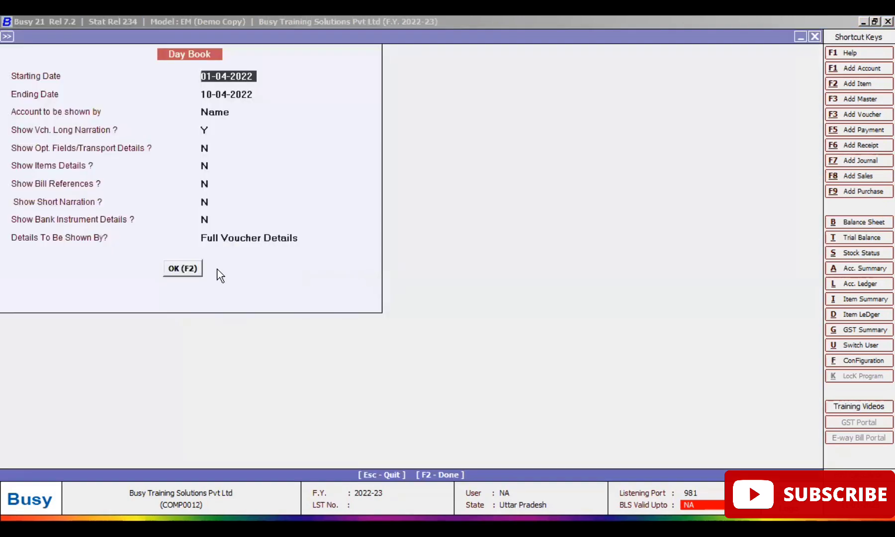
click(194, 272)
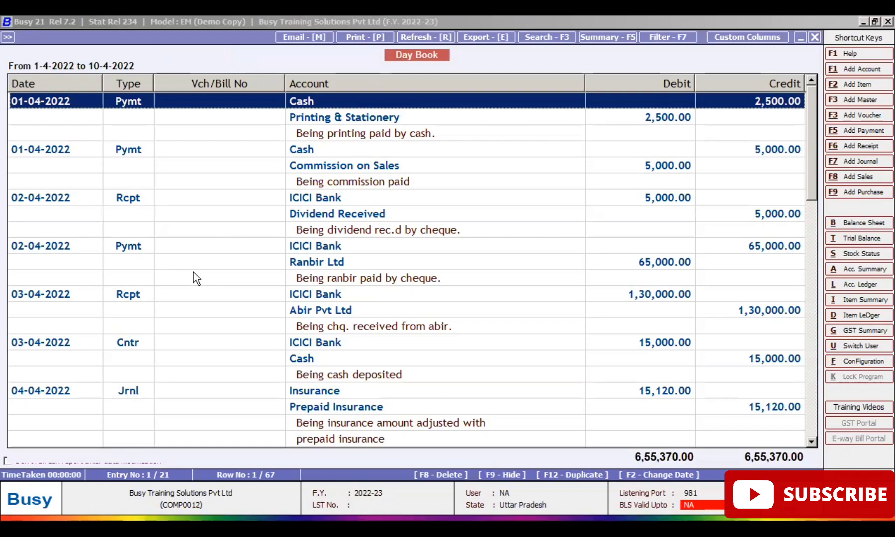
Step: Look through the Day Book entries from the first voucher to the last and back to the 05-04-2022 payments
key(Down)
key(Down)
key(Down)
key(Down)
key(Down)
key(Down)
key(Down)
key(Down)
key(Down)
key(Down)
key(Down)
key(Down)
key(Down)
key(Down)
key(Down)
key(Down)
key(Down)
key(Down)
key(Down)
key(Down)
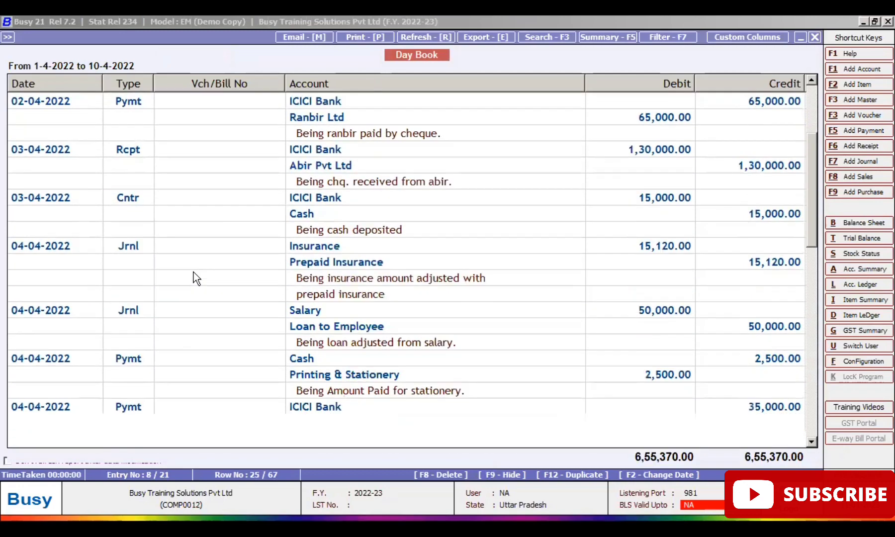
key(Down)
key(Down)
key(Down)
key(Down)
key(Down)
key(Down)
key(Down)
key(Down)
key(Down)
key(Down)
key(Down)
key(Down)
key(Down)
key(Down)
key(Down)
key(Down)
key(Down)
key(Down)
key(Down)
key(Down)
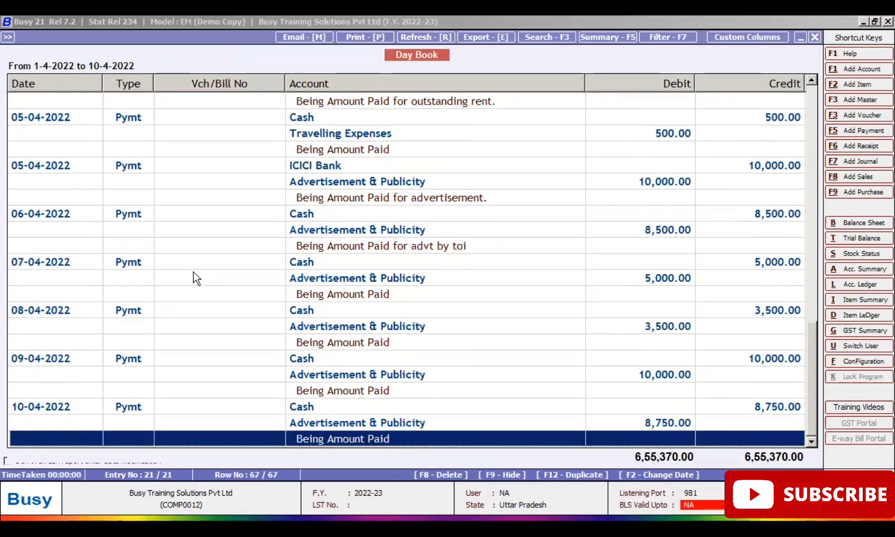
key(Up)
key(Up)
key(Up)
key(Up)
key(Up)
key(Up)
key(Up)
key(Up)
key(Up)
key(Up)
key(Up)
key(Up)
key(Up)
key(Up)
key(Up)
key(Up)
key(Up)
key(Up)
key(Up)
key(Up)
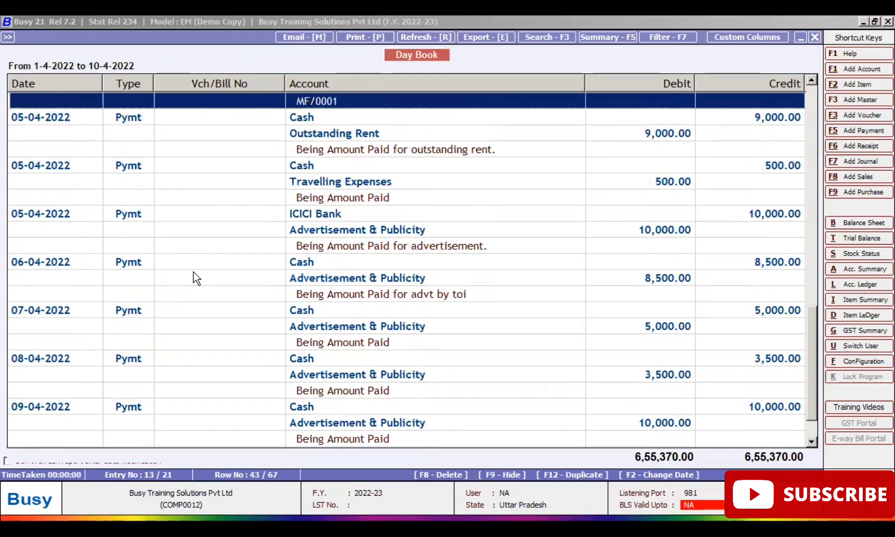
key(Up)
key(Up)
key(Up)
key(Up)
key(Up)
key(Up)
key(Up)
key(Down)
key(Down)
key(Down)
key(Down)
key(Down)
key(Down)
key(Down)
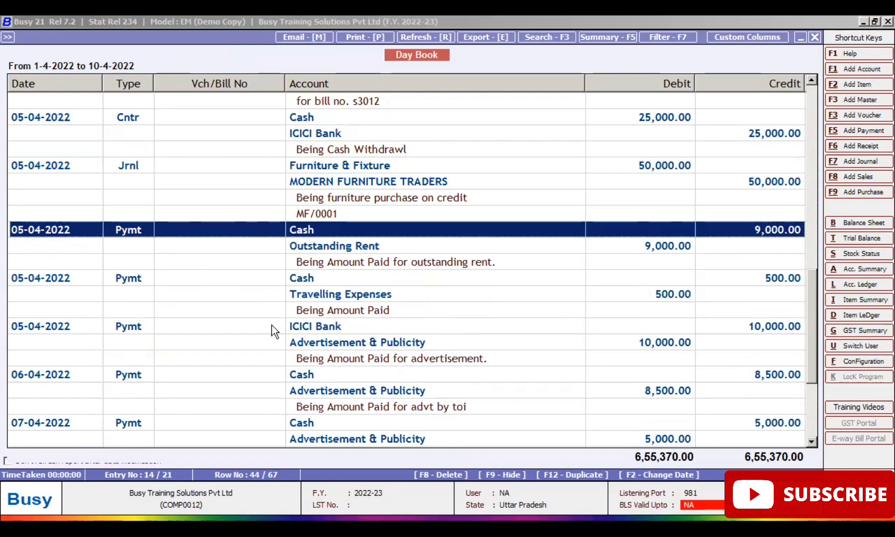
Step: Check the Advertisement & Publicity payments from 05-04-2022 onward in the Day Book, then close the report
click(132, 327)
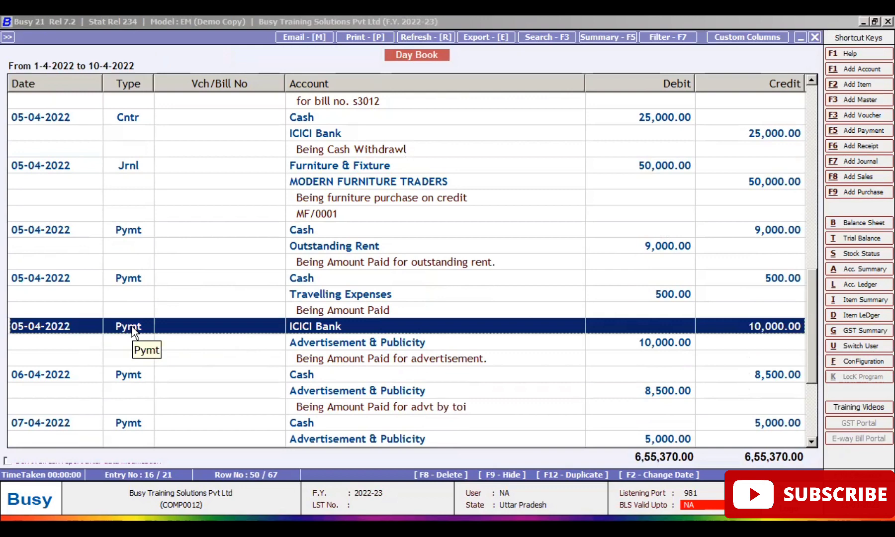
key(Down)
key(Down)
key(Down)
key(Down)
key(Down)
key(Down)
key(Down)
key(Down)
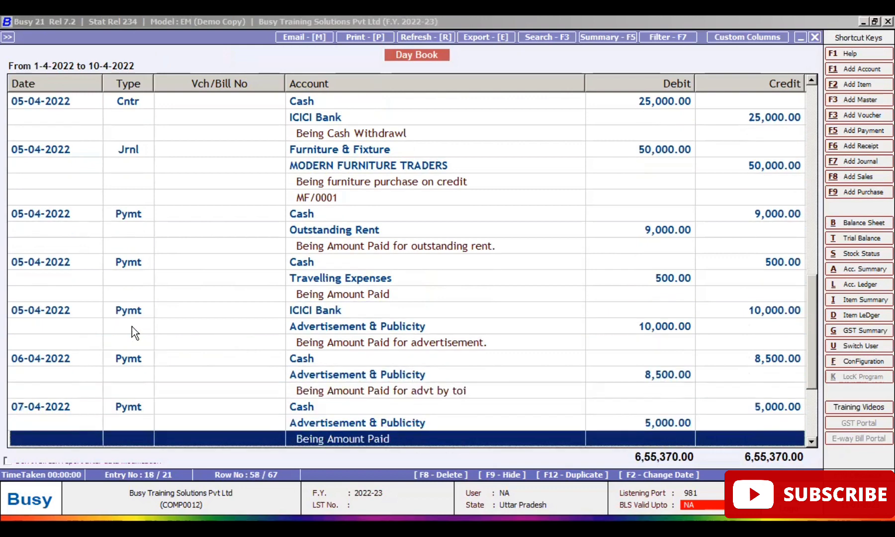
key(Up)
key(Up)
key(Up)
key(Up)
key(Up)
key(Up)
key(Up)
key(Up)
key(Up)
key(Up)
key(Up)
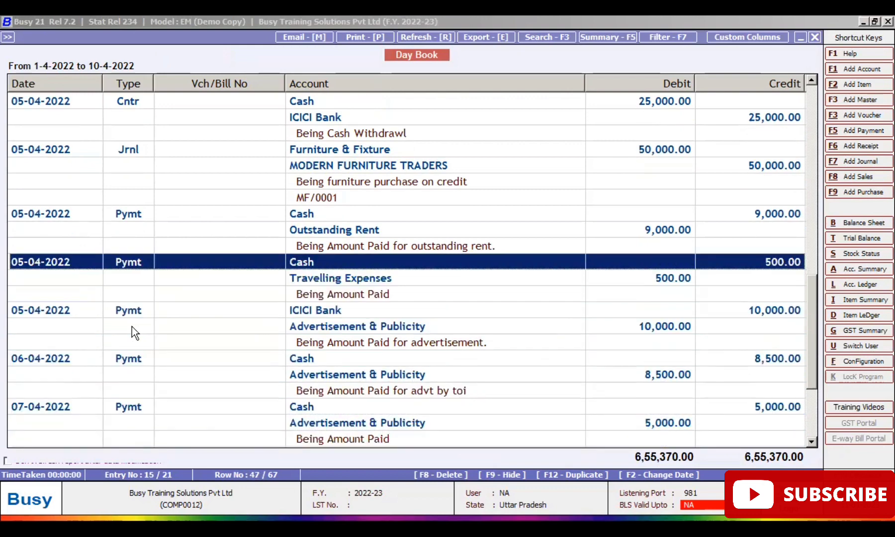
key(Up)
key(Return)
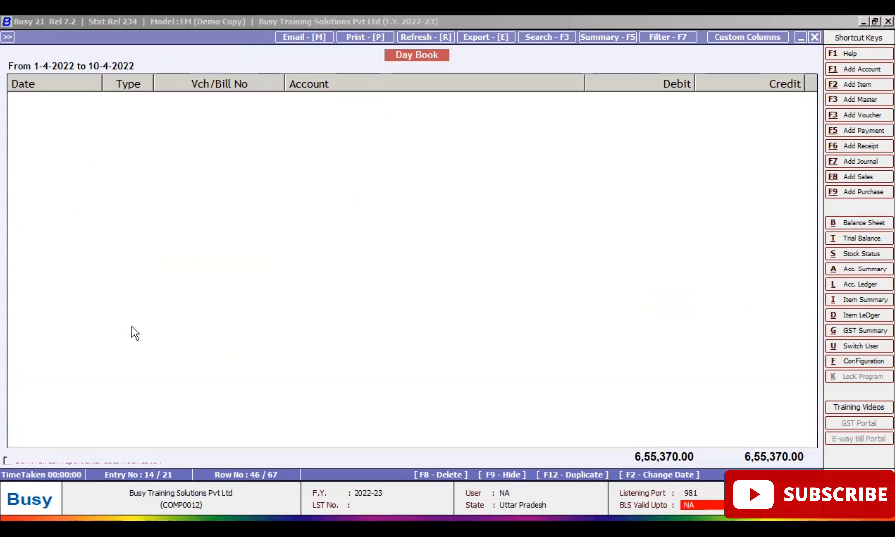
key(Escape)
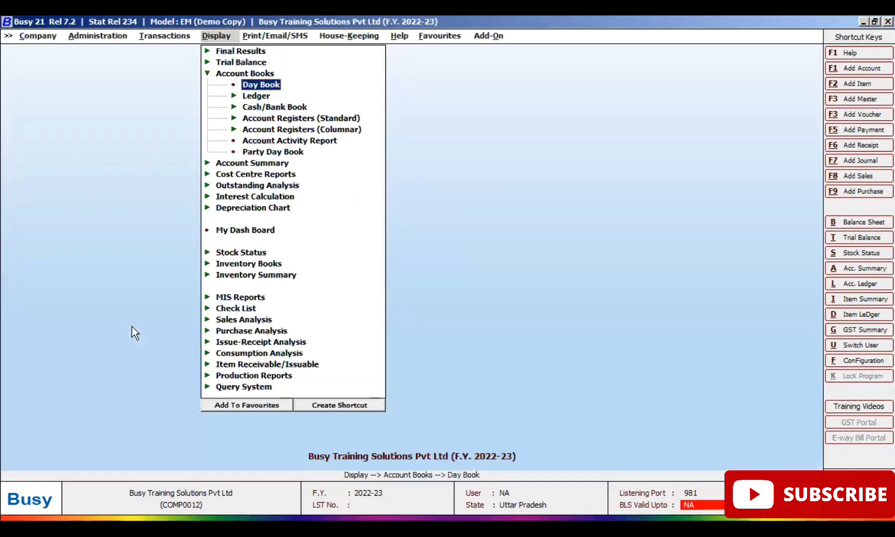
Step: Show the account-wise ledger in standard format for the single account Advertisement & Publicity, from 01-04-2022 to 10-04-2022
key(Down)
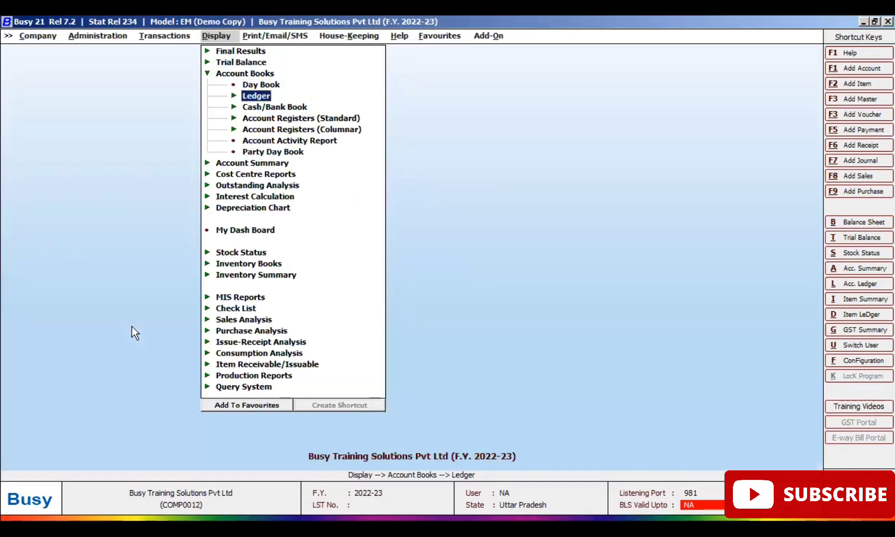
key(Return)
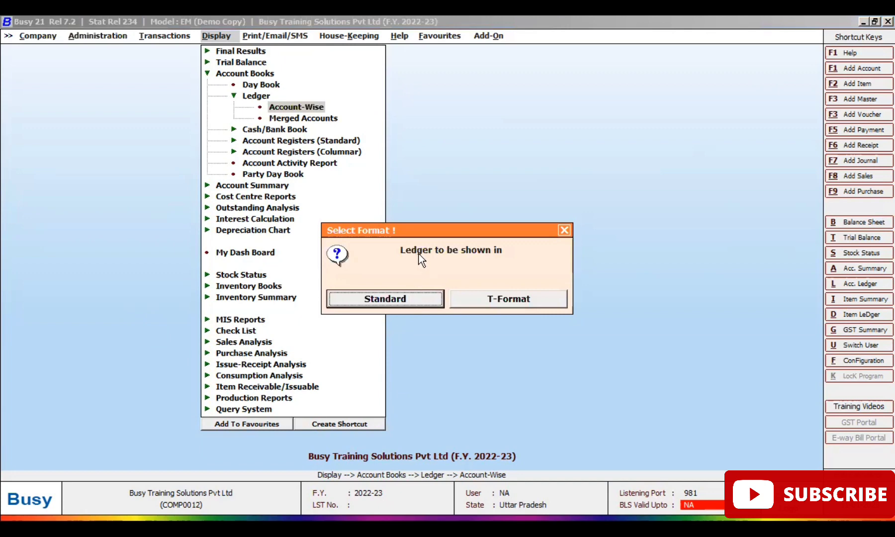
click(407, 303)
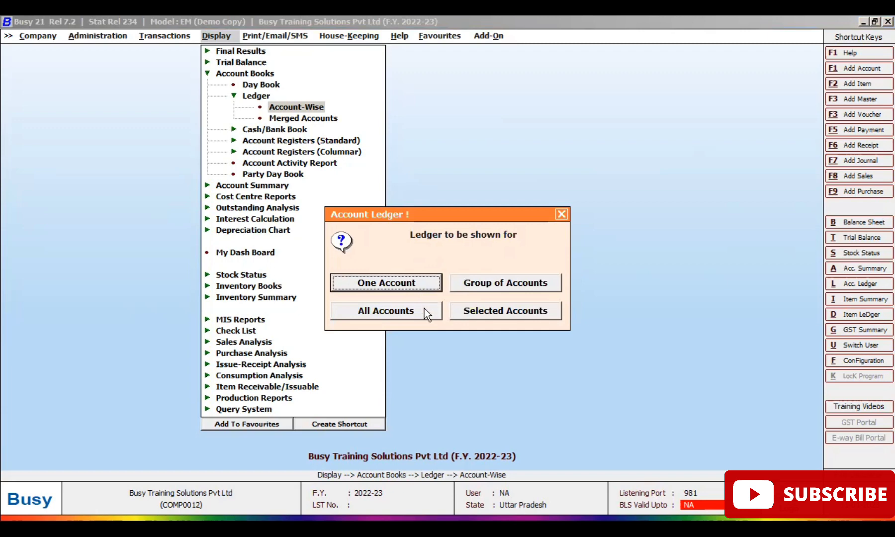
click(392, 284)
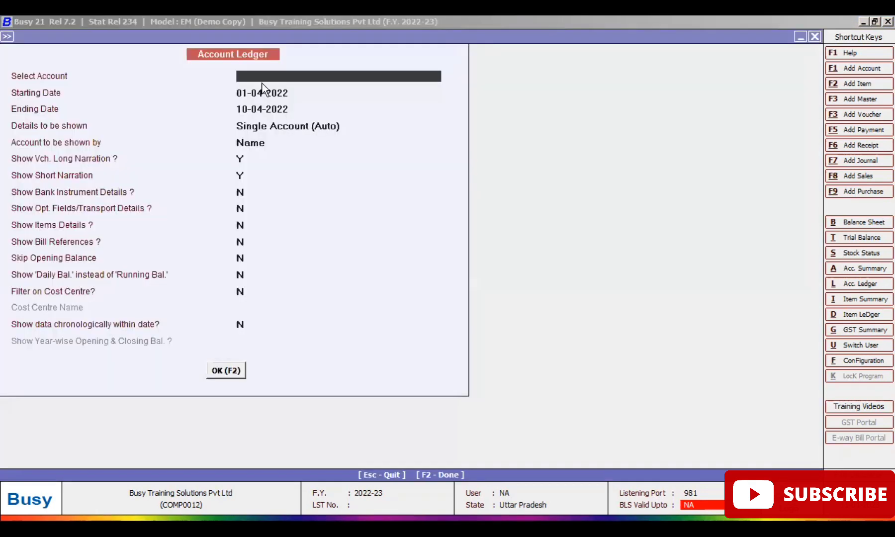
text(ad)
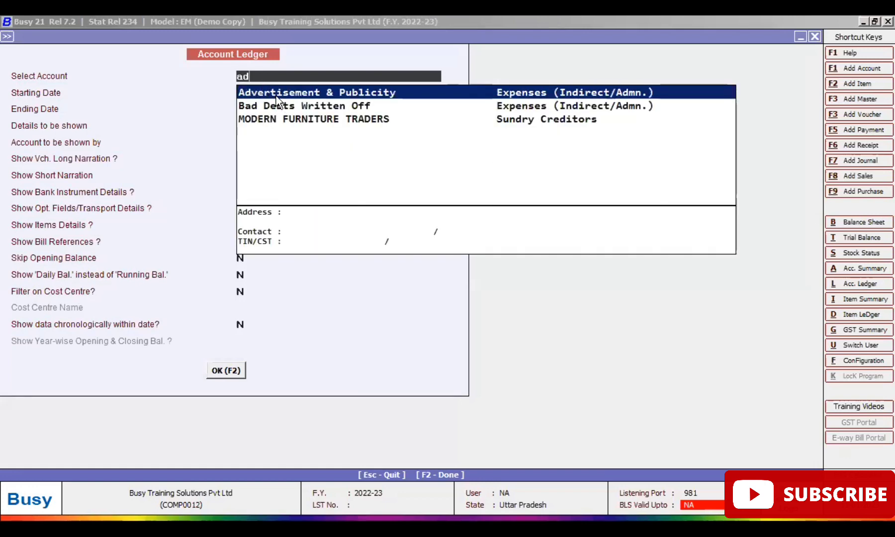
click(276, 92)
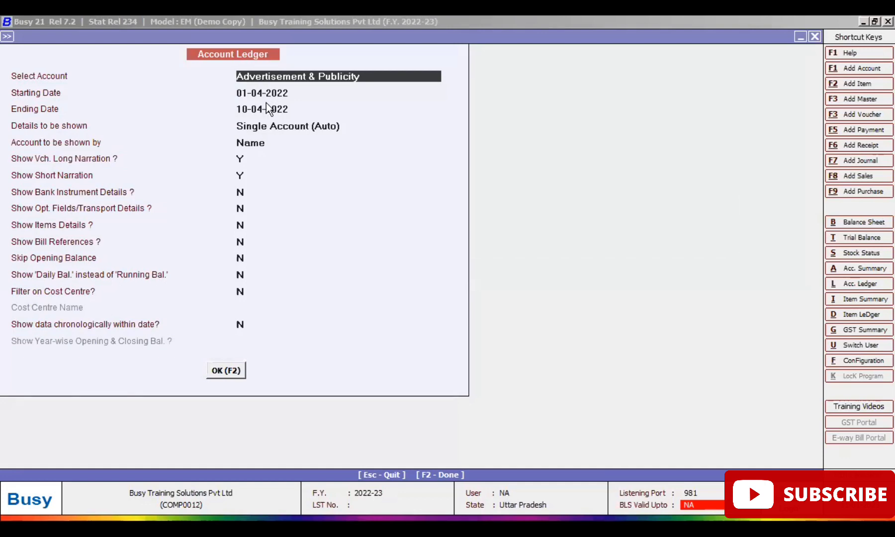
click(241, 376)
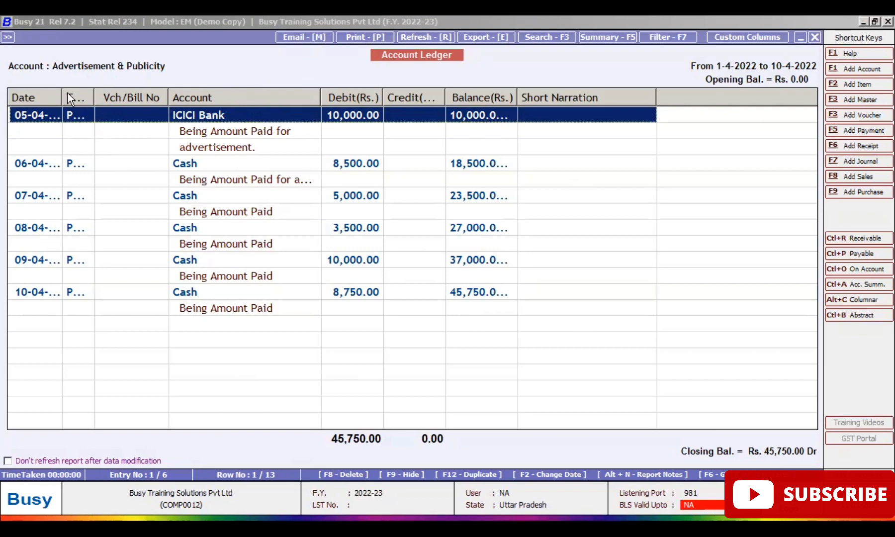
Step: Widen the ledger's Date and Account columns and examine the debit entries of 07-04-2022 and 09-04-2022
drag(72, 98, 123, 97)
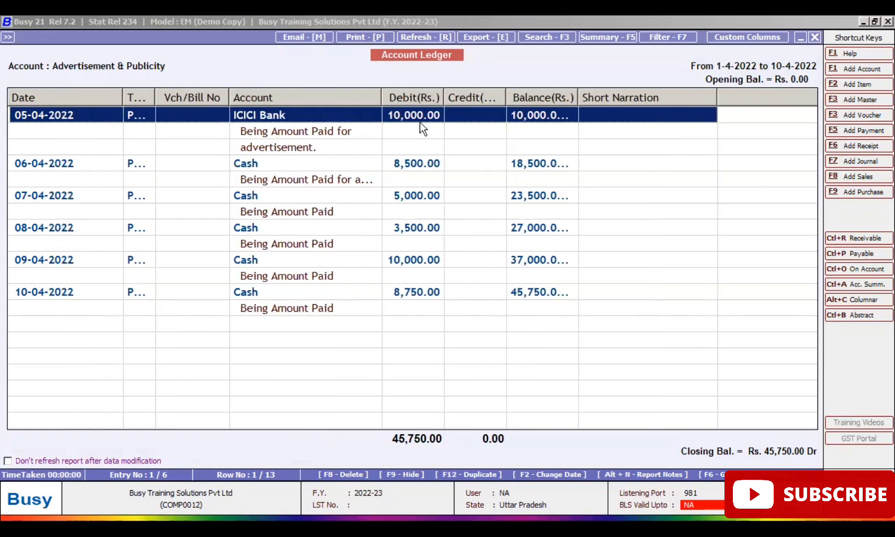
drag(381, 97, 434, 98)
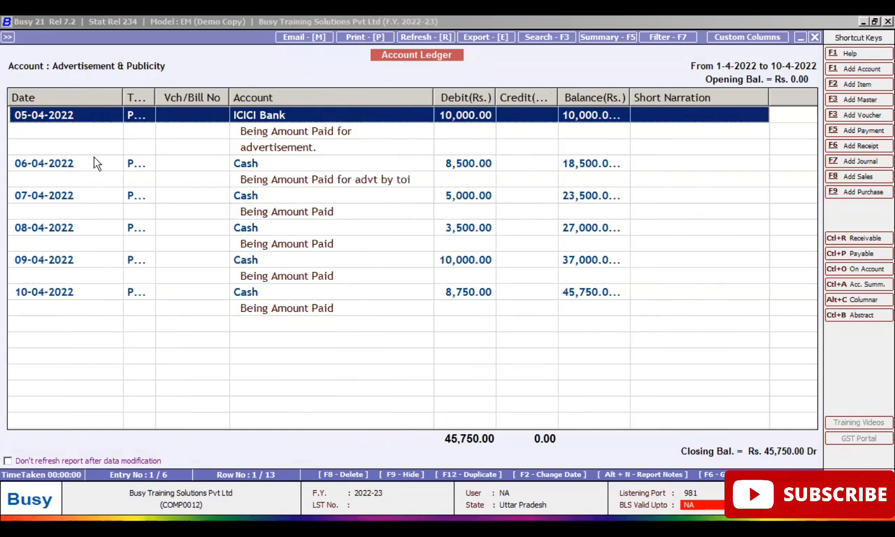
click(474, 194)
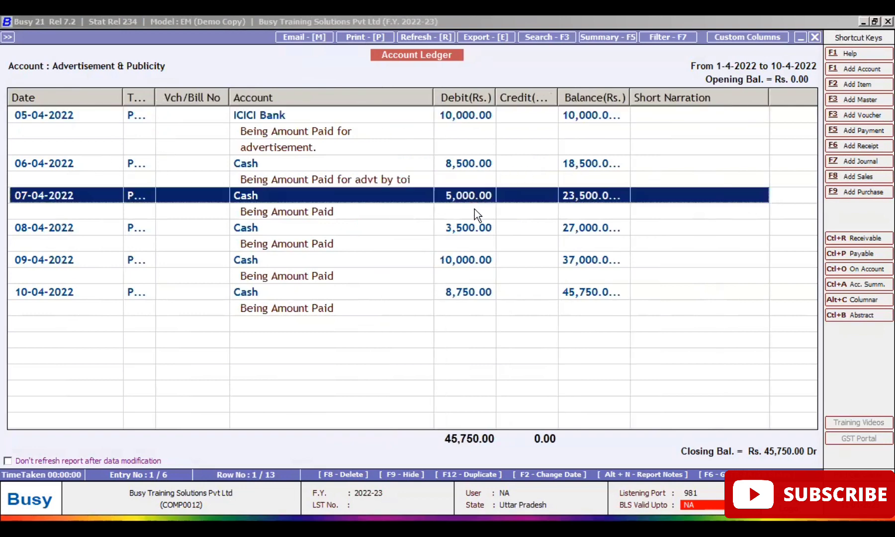
click(478, 262)
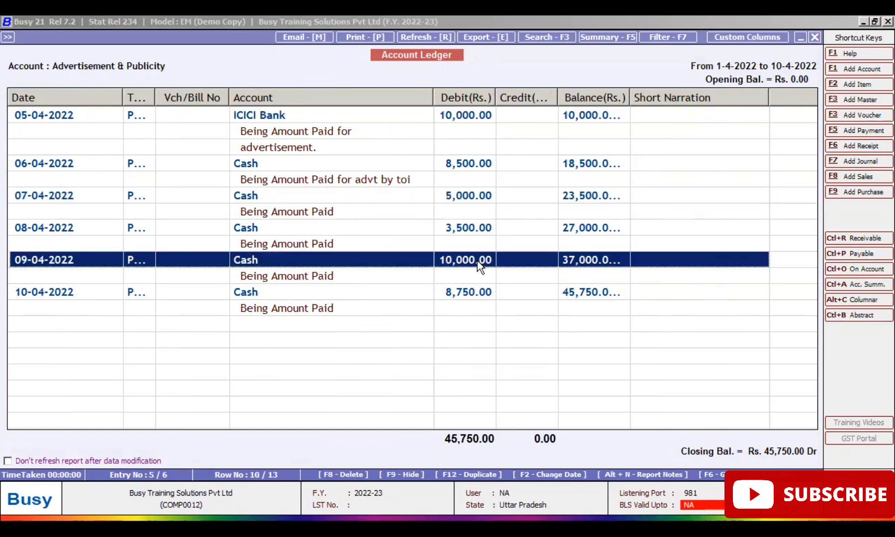
Step: Open the 08-04-2022 cash payment from the Advertisement & Publicity ledger, check its cost centre allocation, then close the voucher and ledger
click(472, 114)
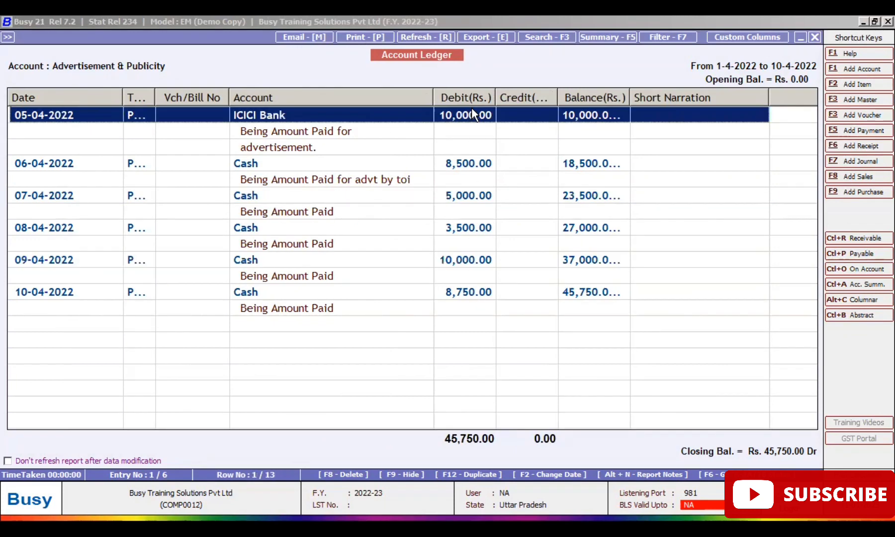
click(469, 228)
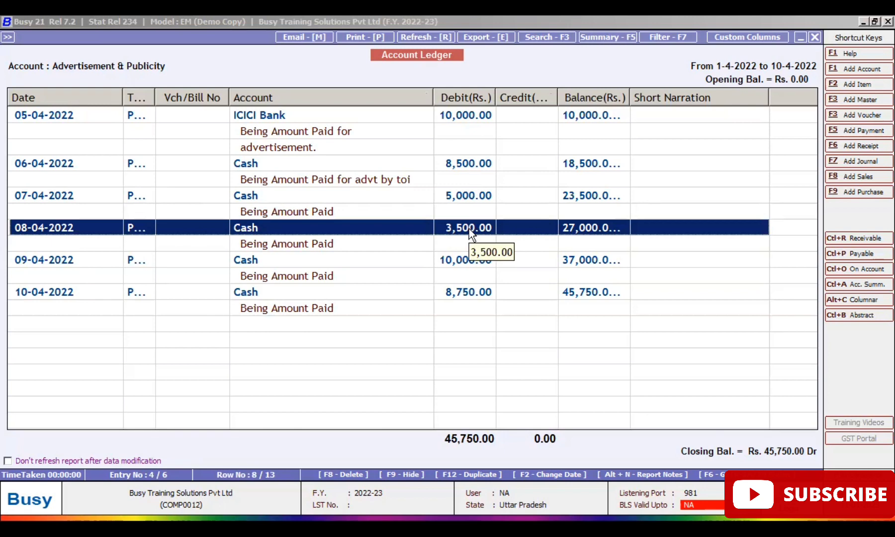
double_click(469, 229)
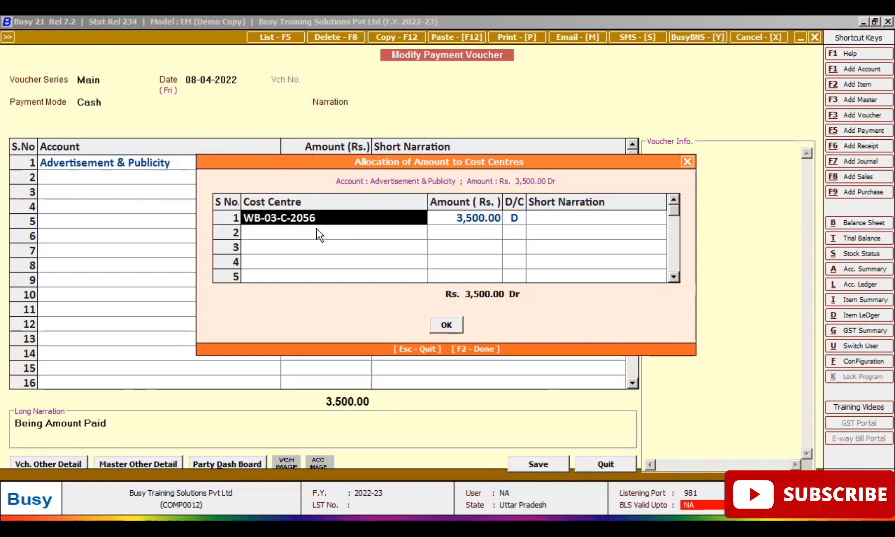
key(alt+l)
key(Escape)
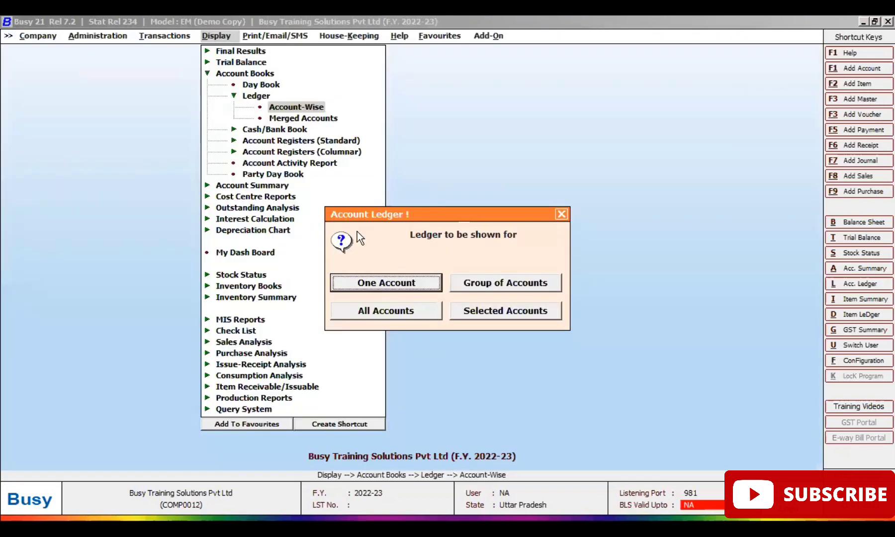
key(Escape)
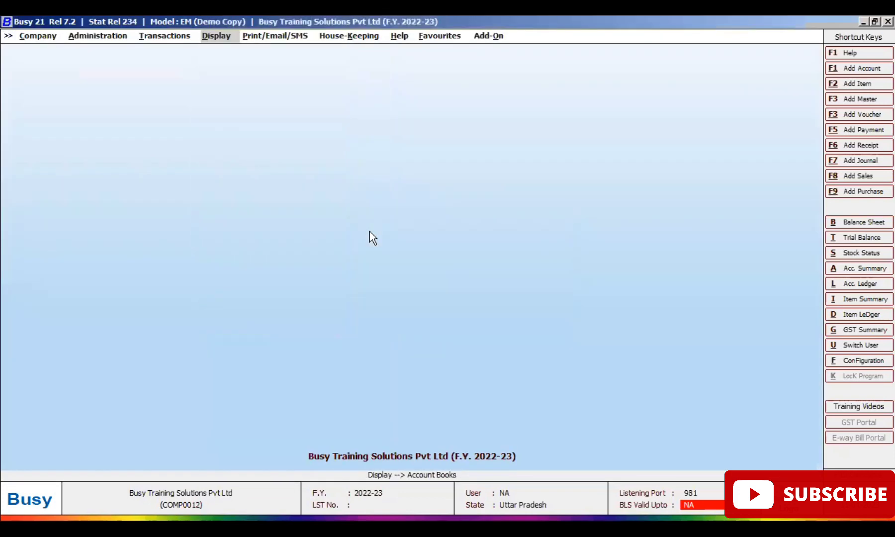
Step: Browse the available cost centre reports, including the standard summaries, and start the alphabetical Cost Centre Trial
click(220, 38)
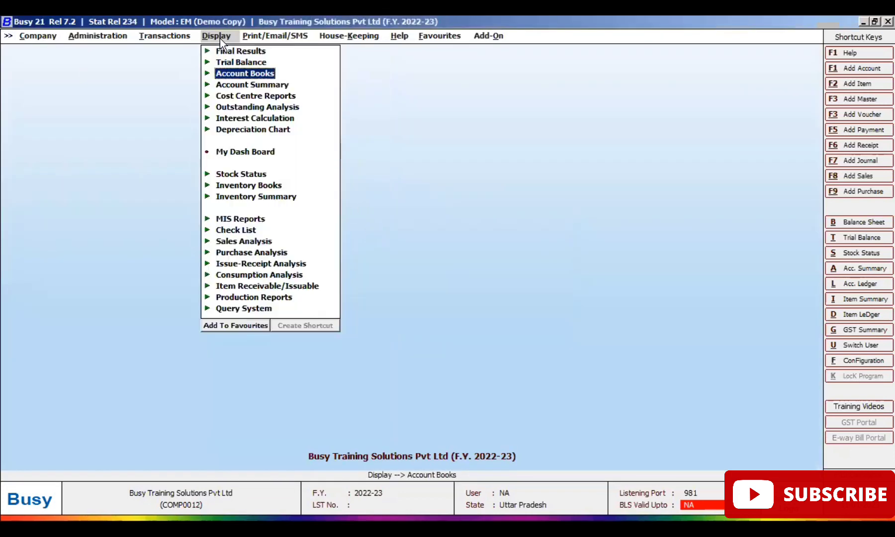
click(234, 74)
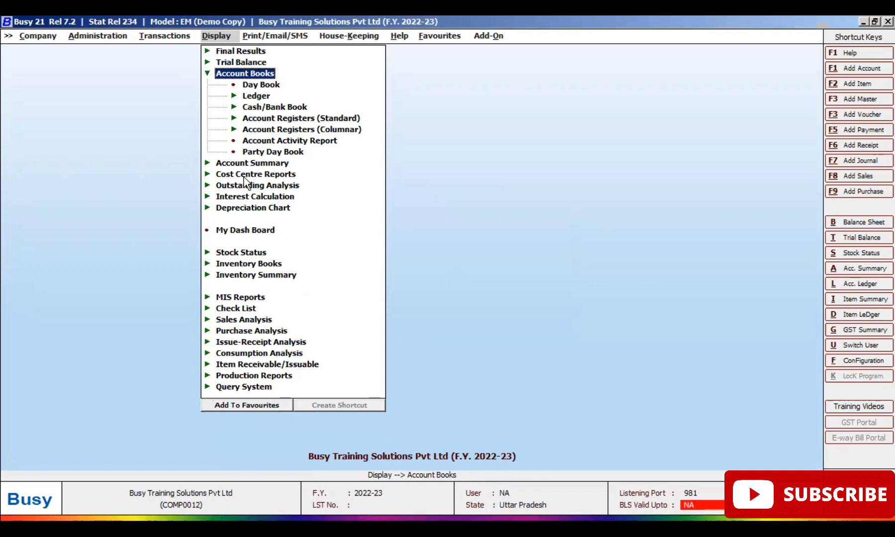
click(230, 175)
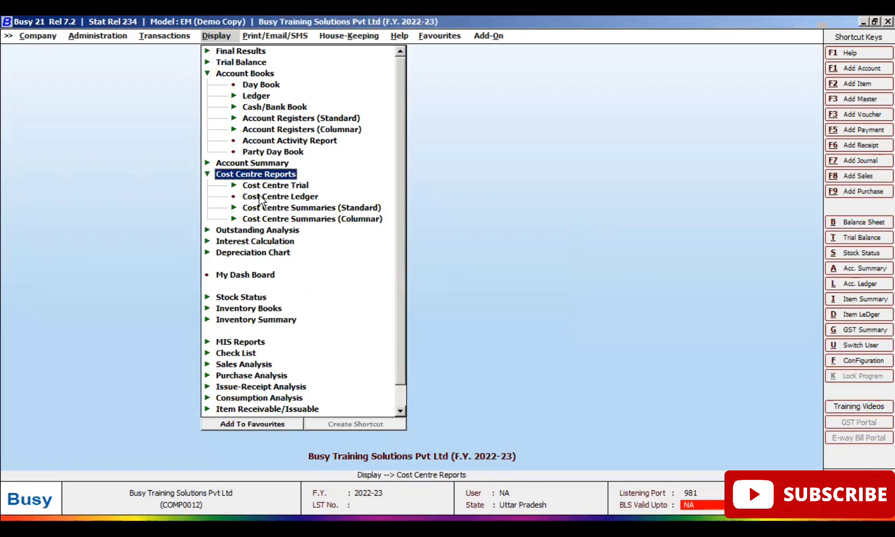
click(339, 208)
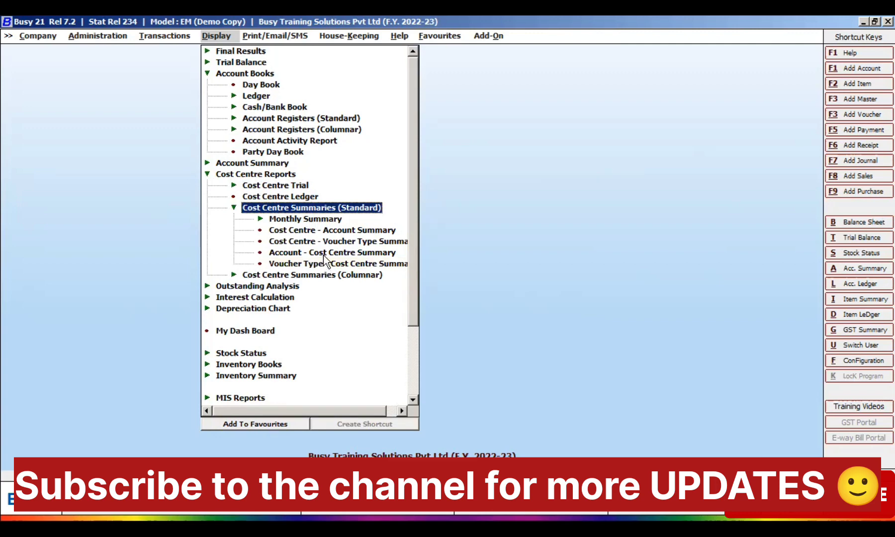
key(Left)
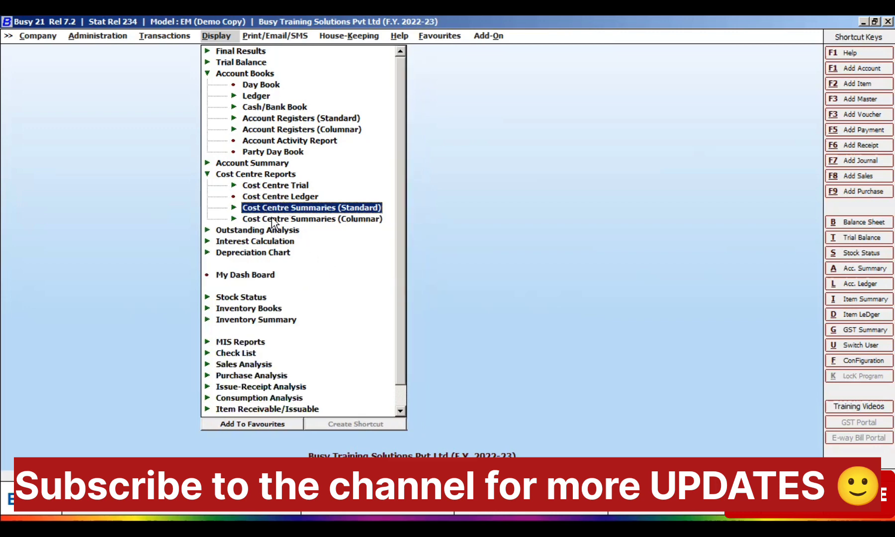
click(262, 187)
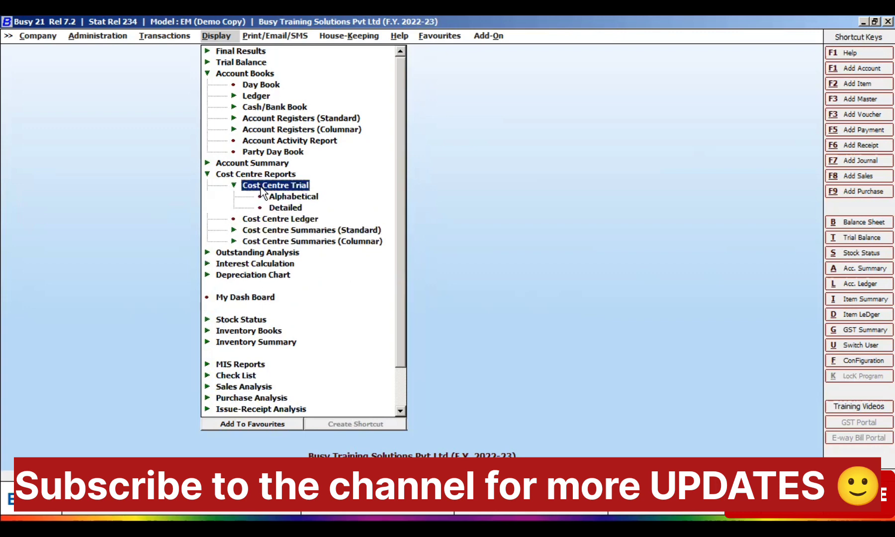
click(299, 198)
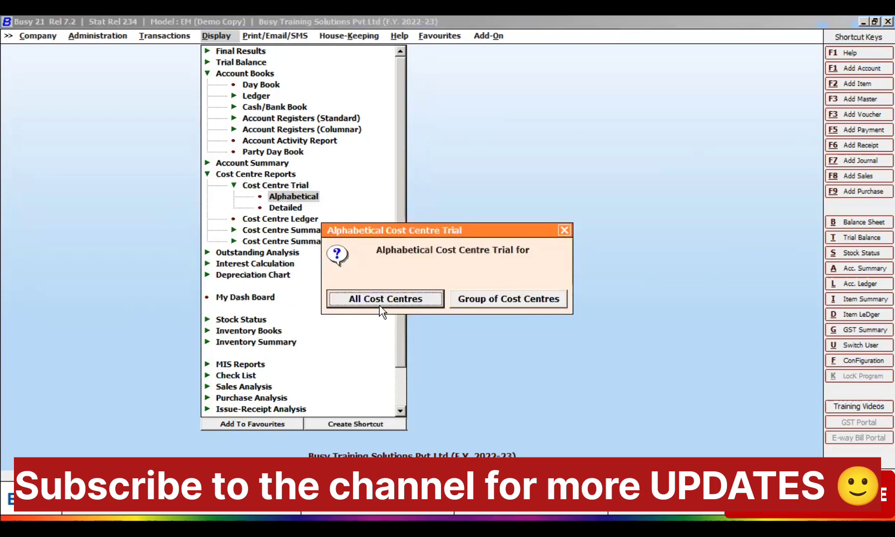